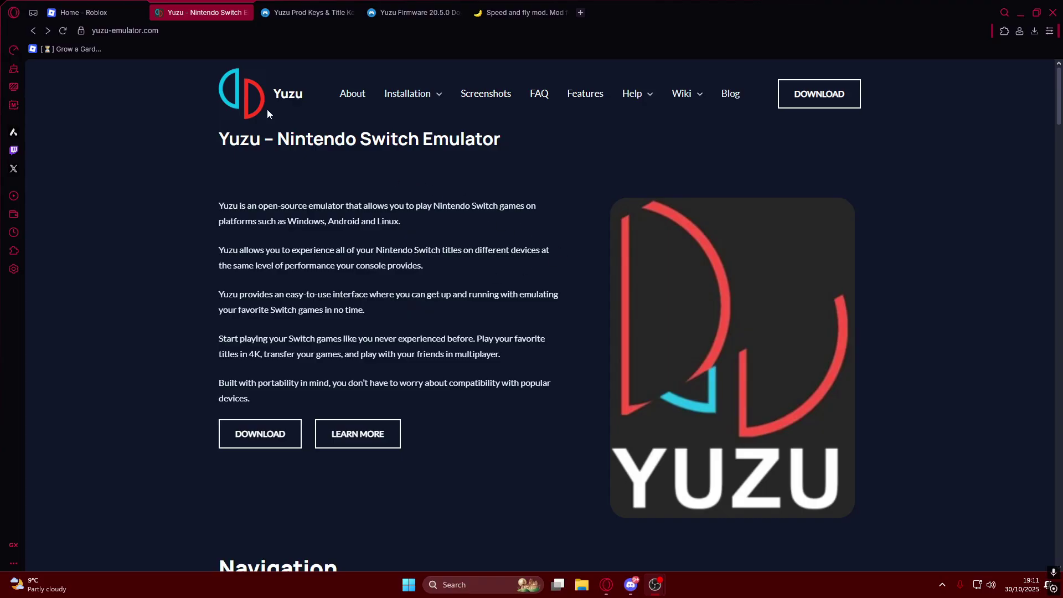
Download the Windows build of Yuzu from the site's download page and return to the desktop
{"action": "left_click", "coordinate": [247, 443]}
{"action": "scroll", "coordinate": [311, 304], "scroll_direction": "down", "scroll_amount": 2}
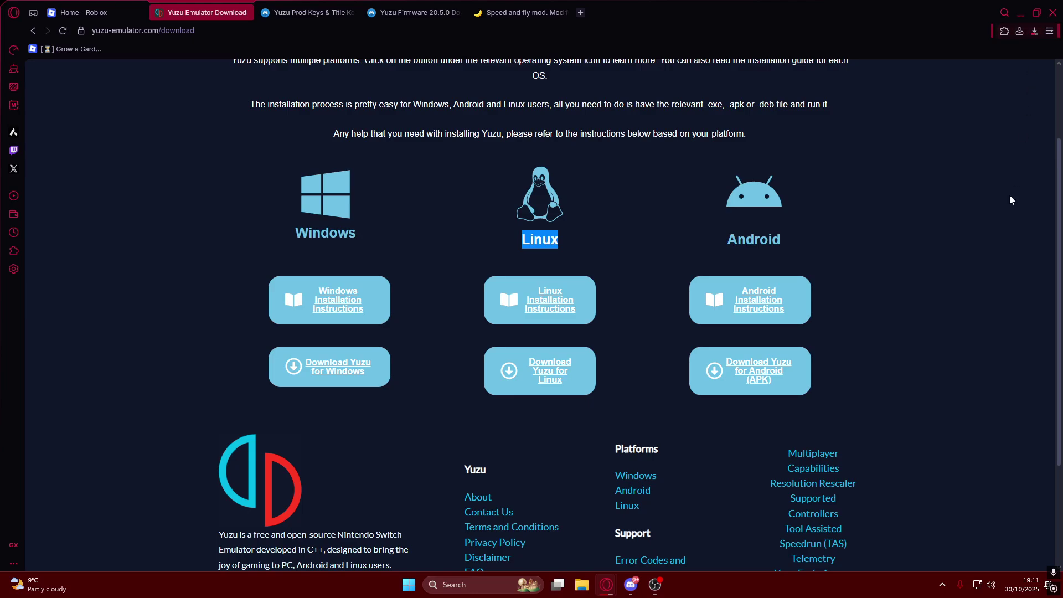
{"action": "left_click", "coordinate": [1021, 11]}
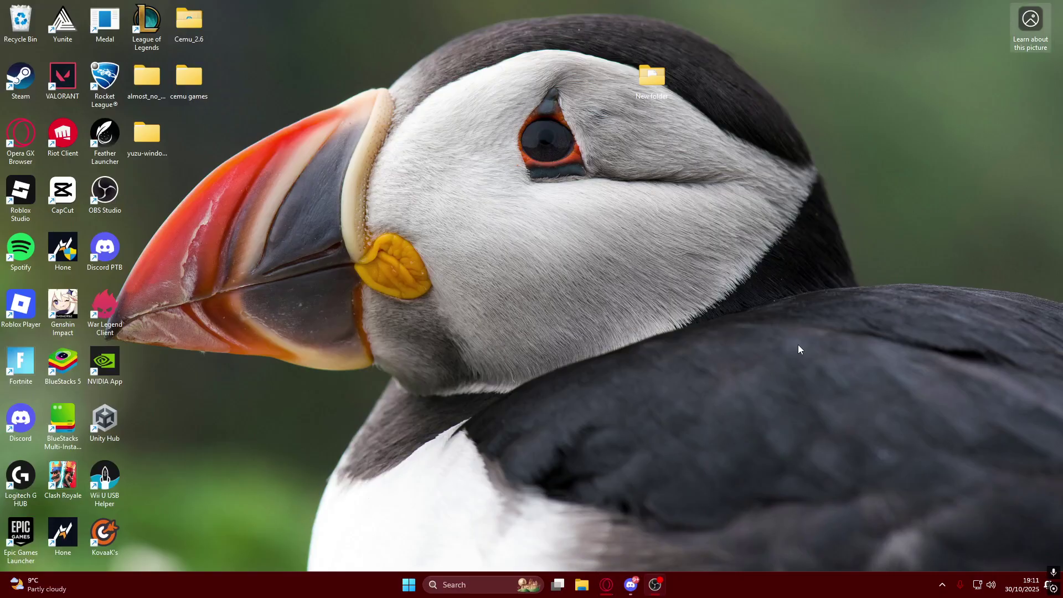
Move the downloaded yuzu-windows-msvc archive from the Downloads folder onto the desktop
{"action": "left_click", "coordinate": [583, 590]}
{"action": "left_click", "coordinate": [22, 262]}
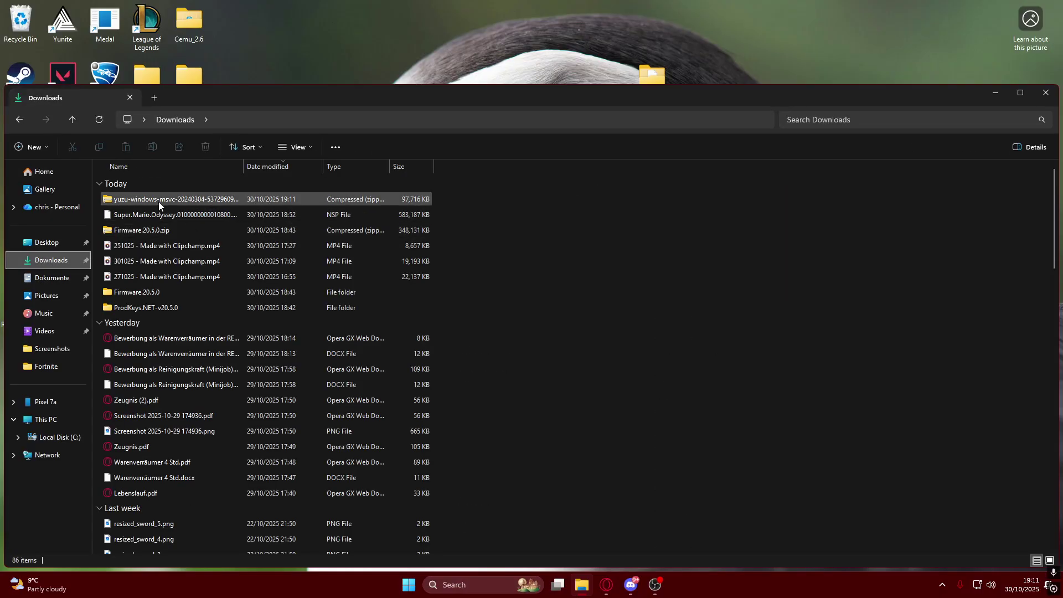
{"action": "left_click_drag", "start_coordinate": [159, 205], "coordinate": [441, 135]}
{"action": "left_click", "coordinate": [1046, 93]}
Extract the yuzu-windows-msvc archive on the desktop, replacing the files in the destination, and check the extracted folder's contents
{"action": "right_click", "coordinate": [435, 150]}
{"action": "mouse_move", "coordinate": [471, 247]}
{"action": "left_click", "coordinate": [477, 266]}
{"action": "key", "text": "Return"}
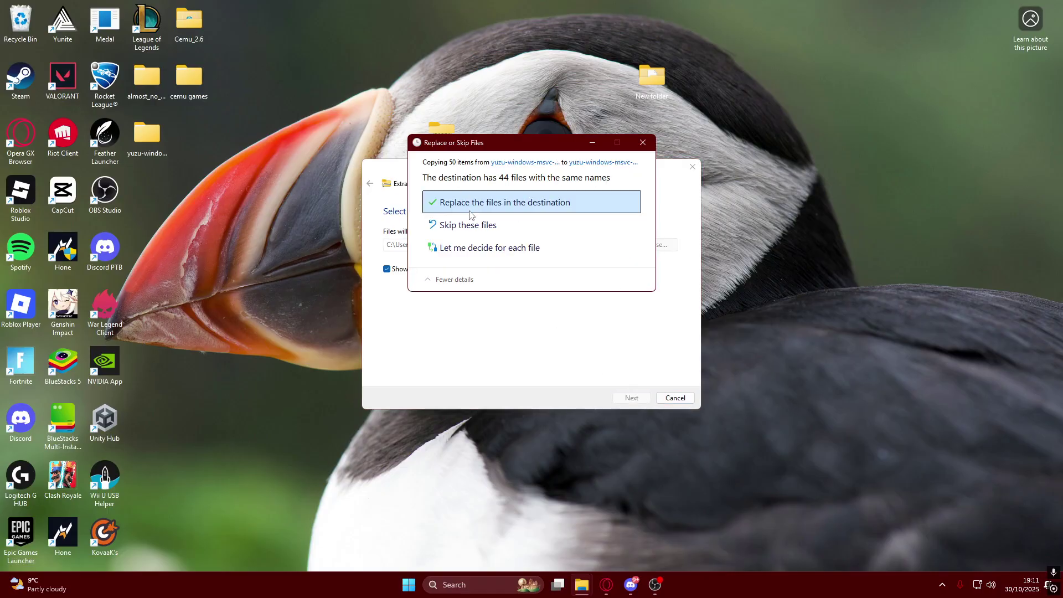
{"action": "left_click", "coordinate": [469, 210]}
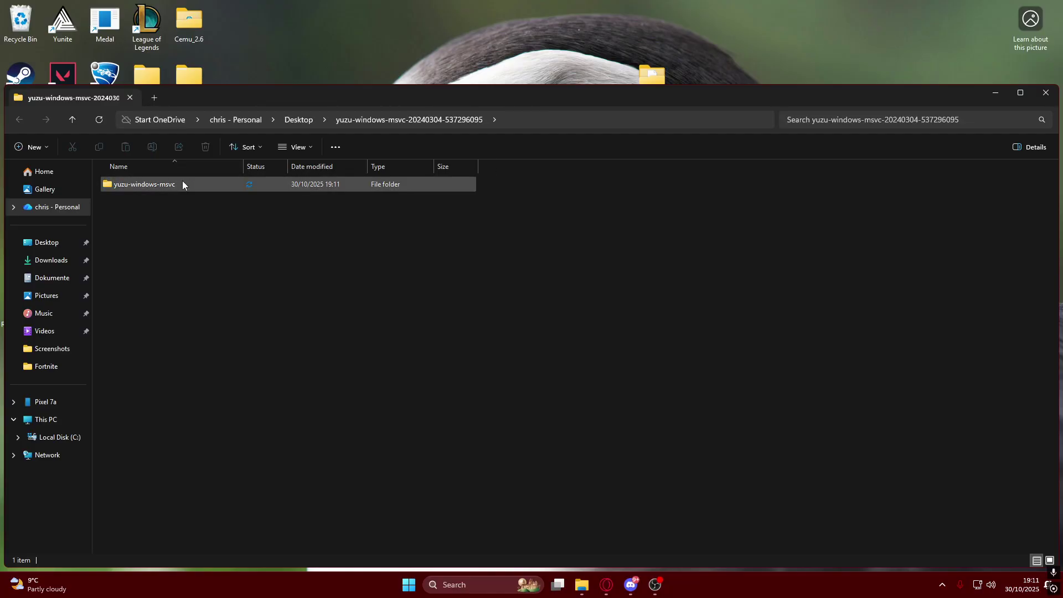
{"action": "double_click", "coordinate": [161, 186]}
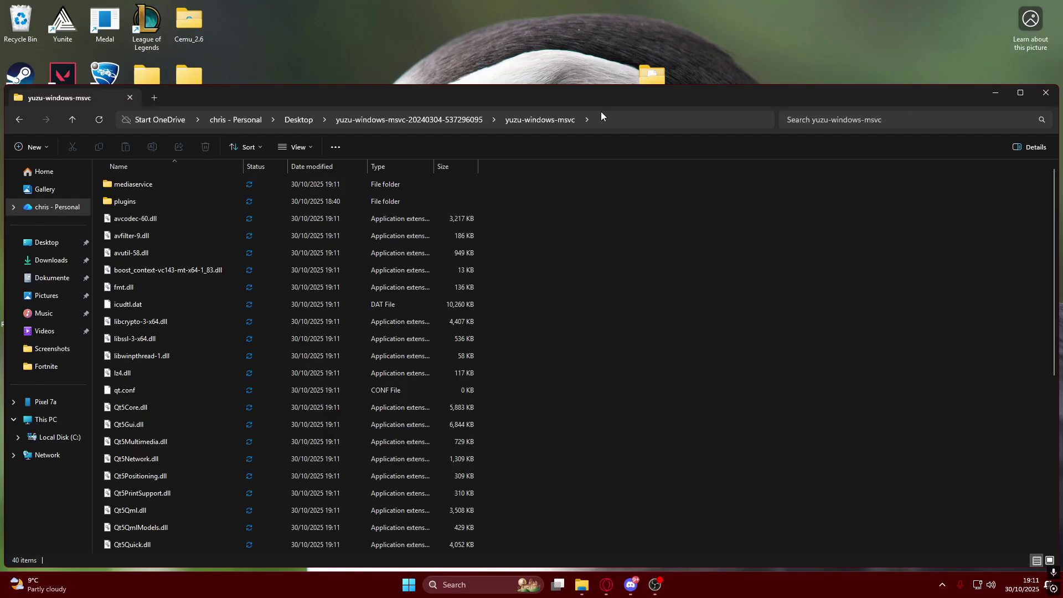
{"action": "left_click", "coordinate": [1045, 92]}
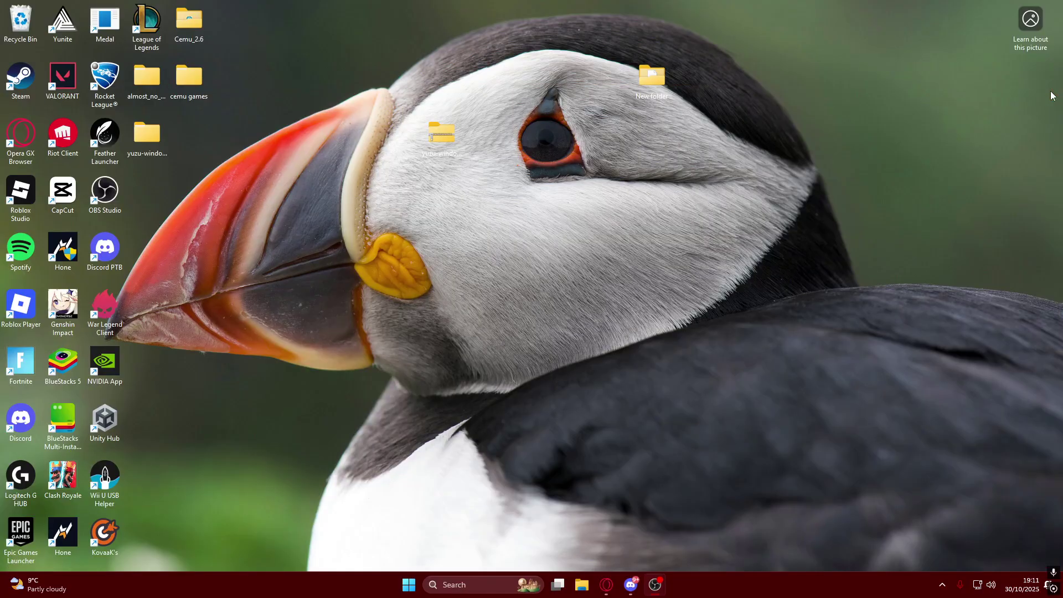
Delete the Yuzu archive from the desktop and move the extracted Yuzu folder to the middle of the desktop
{"action": "right_click", "coordinate": [460, 132]}
{"action": "left_click", "coordinate": [610, 143]}
{"action": "left_click_drag", "start_coordinate": [147, 78], "coordinate": [164, 101]}
{"action": "left_click_drag", "start_coordinate": [152, 145], "coordinate": [576, 196]}
Launch yuzu.exe from the yuzu-windows-msvc subfolder of the extracted Yuzu folder
{"action": "double_click", "coordinate": [556, 198]}
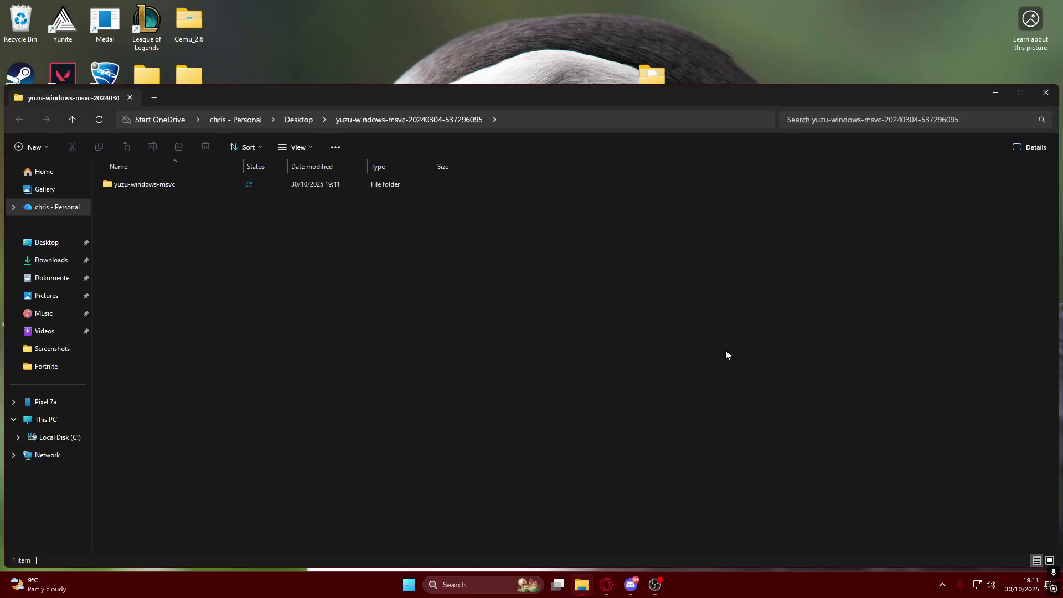
{"action": "double_click", "coordinate": [228, 183]}
{"action": "scroll", "coordinate": [256, 344], "scroll_direction": "down", "scroll_amount": 6}
{"action": "left_click", "coordinate": [140, 494]}
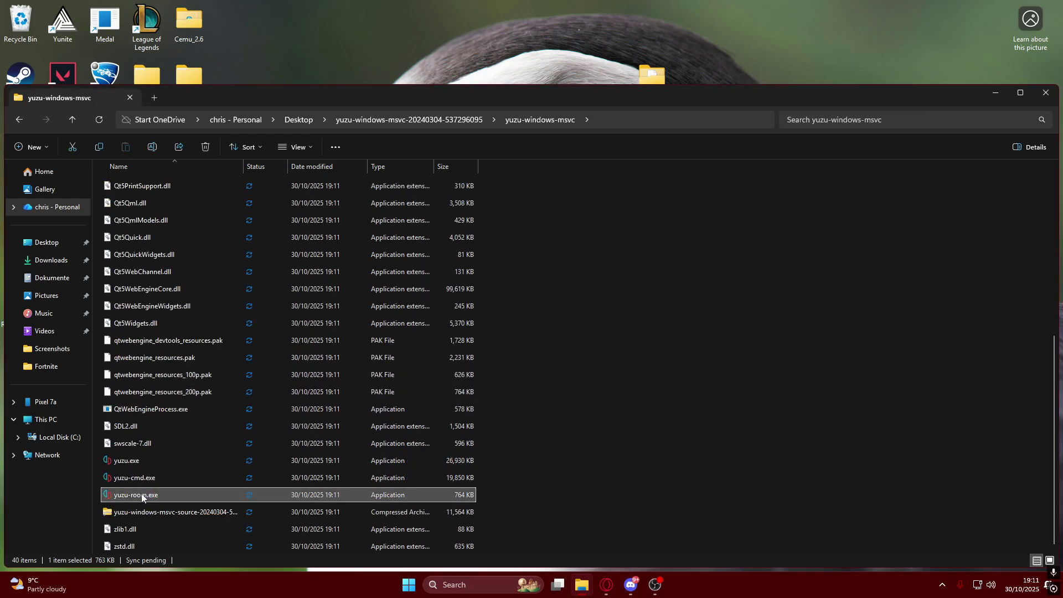
{"action": "double_click", "coordinate": [131, 458]}
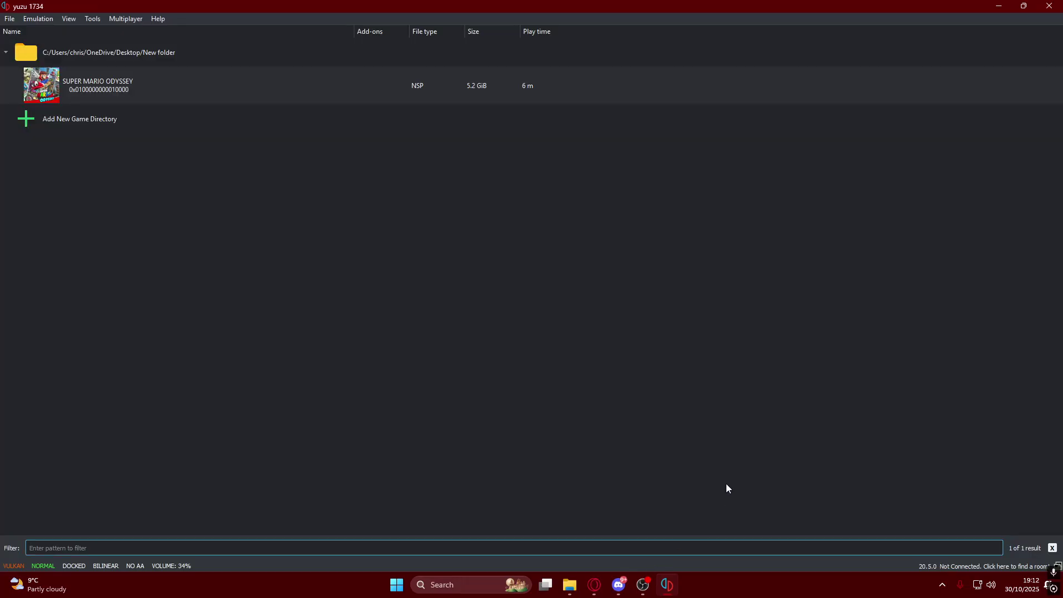
{"action": "left_click", "coordinate": [37, 98]}
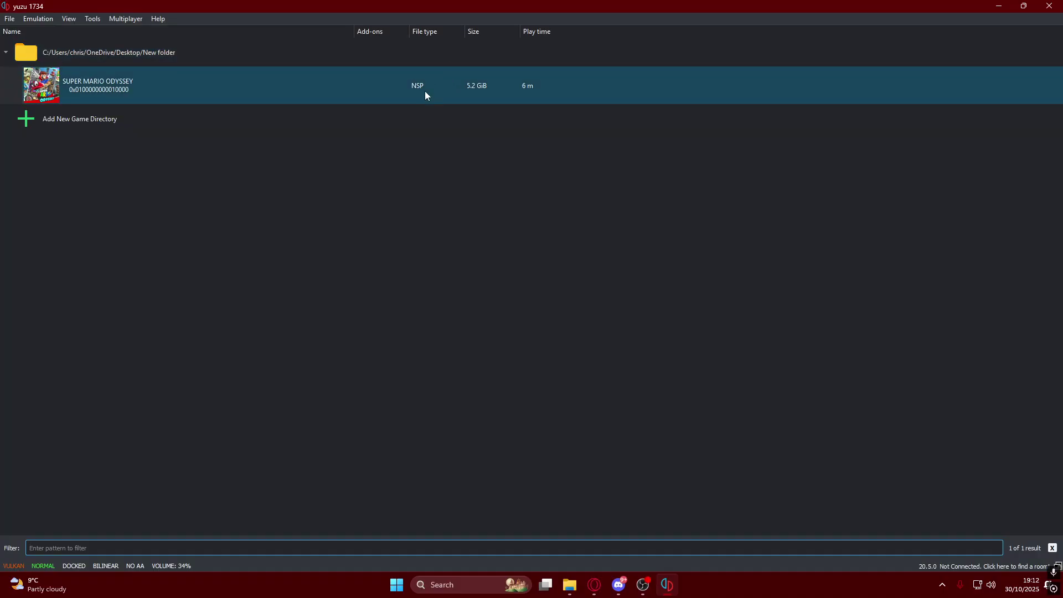
{"action": "left_click", "coordinate": [923, 299]}
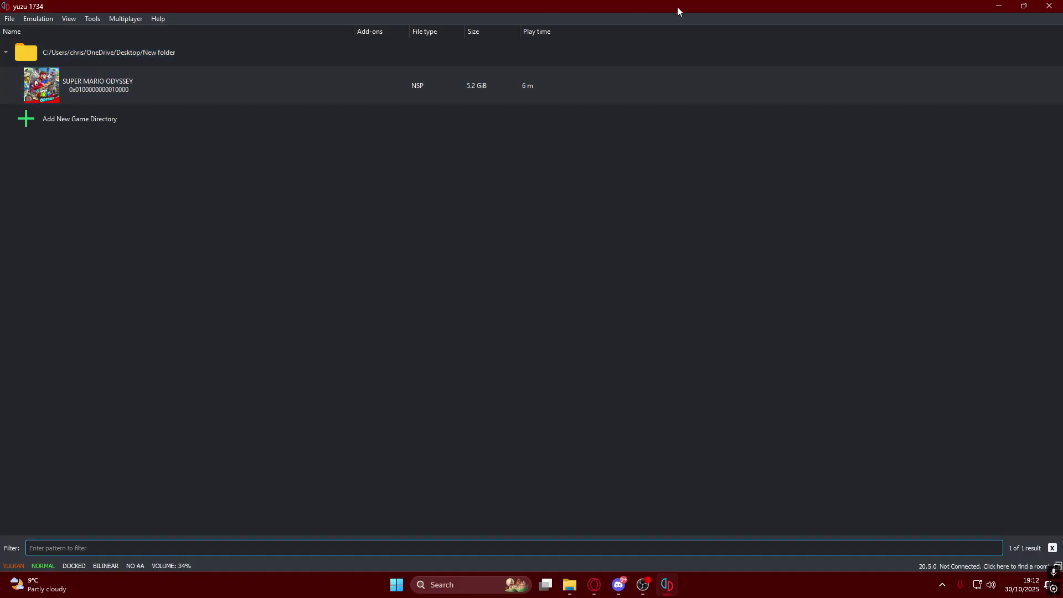
{"action": "left_click_drag", "start_coordinate": [635, 5], "coordinate": [639, 171]}
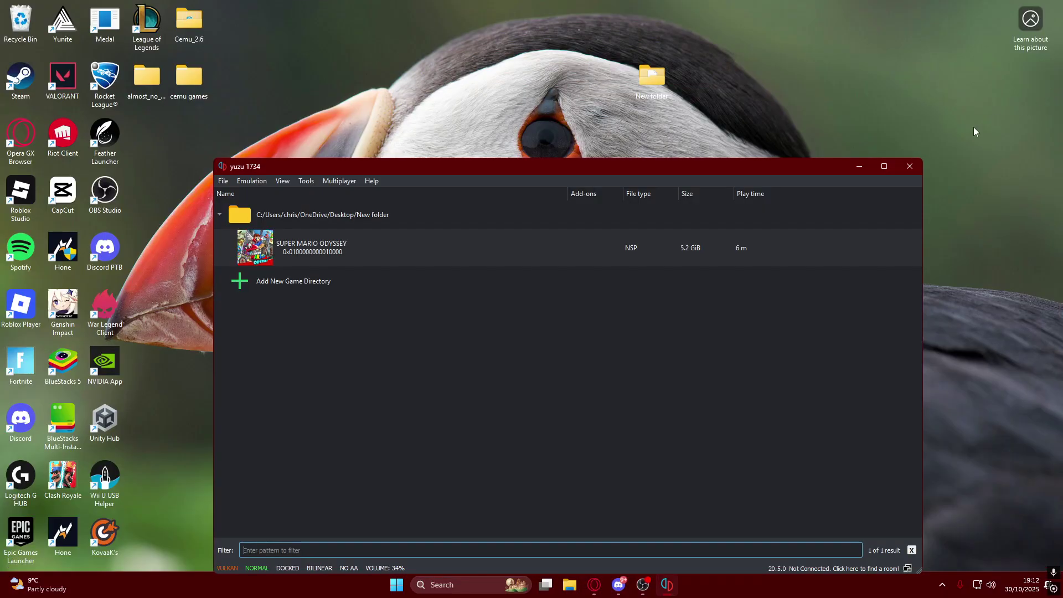
{"action": "left_click", "coordinate": [881, 168]}
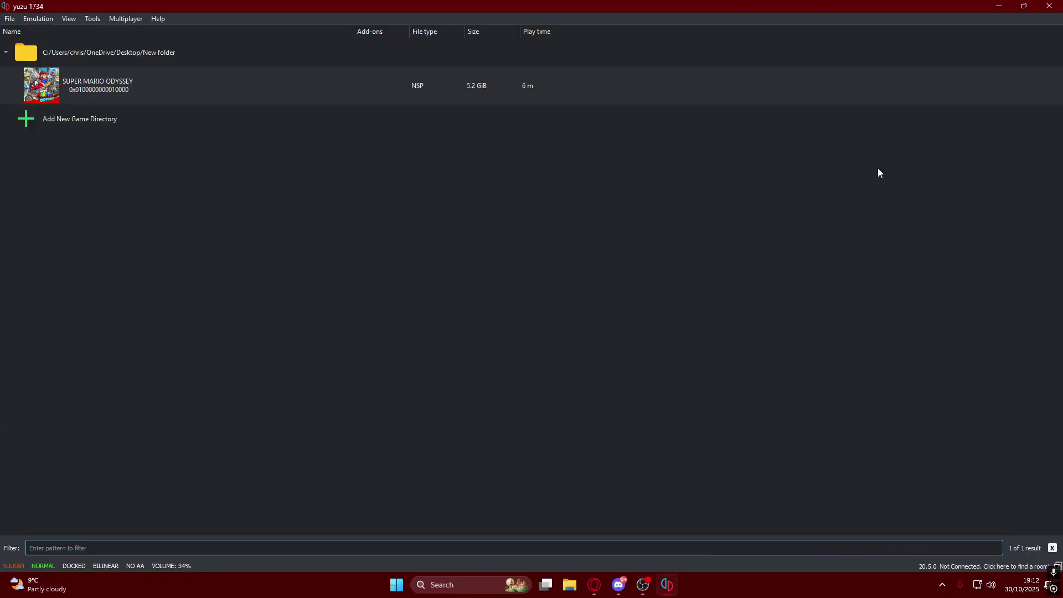
Open the keys folder inside Yuzu's data folder and delete the existing files in it
{"action": "left_click", "coordinate": [11, 20]}
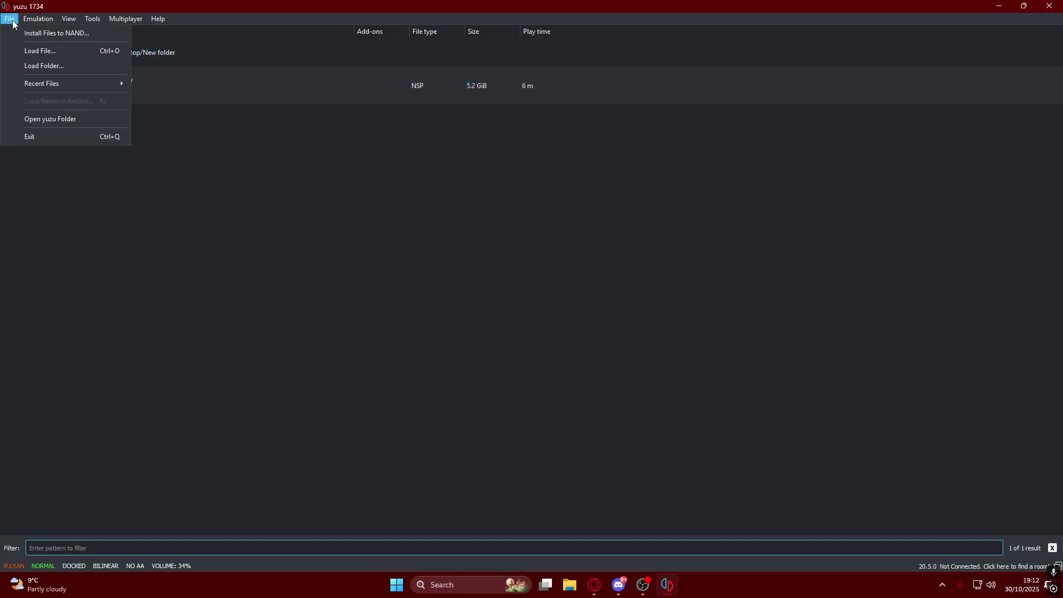
{"action": "left_click", "coordinate": [42, 119]}
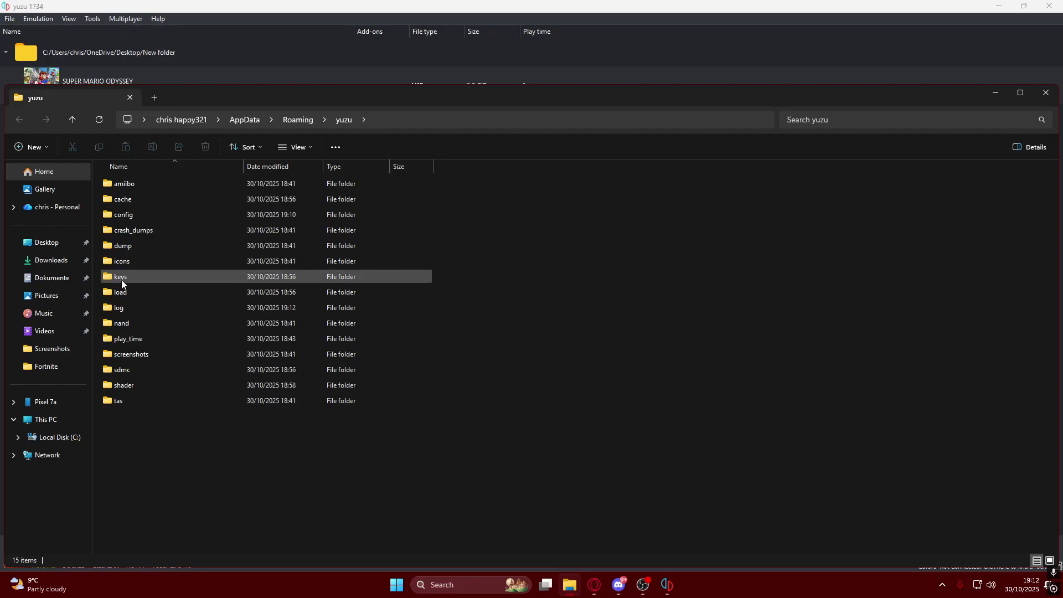
{"action": "double_click", "coordinate": [114, 276]}
{"action": "left_click_drag", "start_coordinate": [167, 275], "coordinate": [147, 185]}
{"action": "right_click", "coordinate": [147, 185]}
{"action": "left_click", "coordinate": [305, 210]}
Switch to Opera GX and download the v20.5.0 key archive from the Yuzu prod keys page
{"action": "mouse_move", "coordinate": [594, 584]}
{"action": "left_click", "coordinate": [529, 533]}
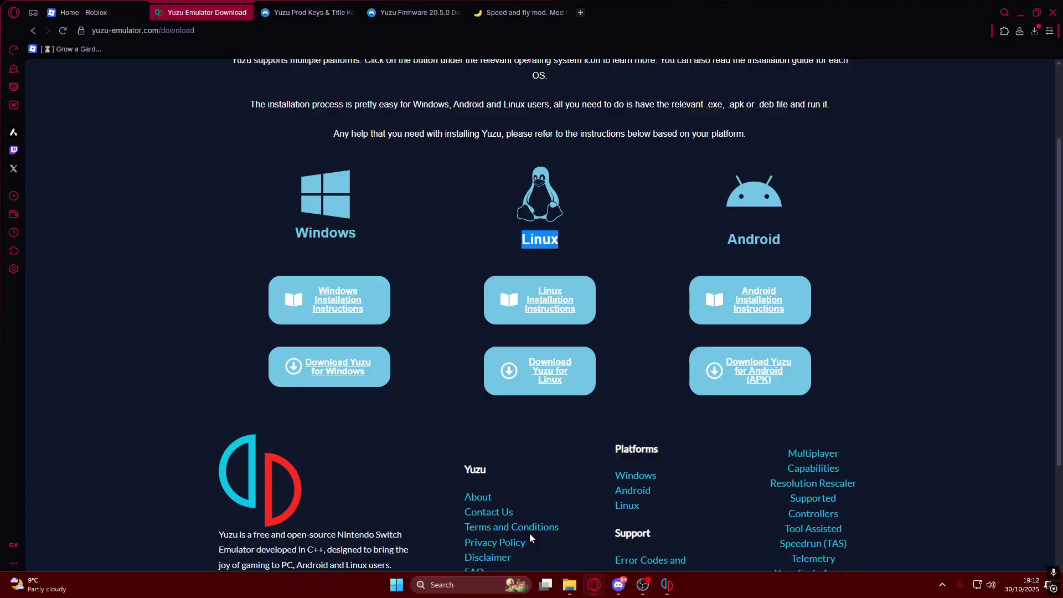
{"action": "left_click", "coordinate": [307, 13]}
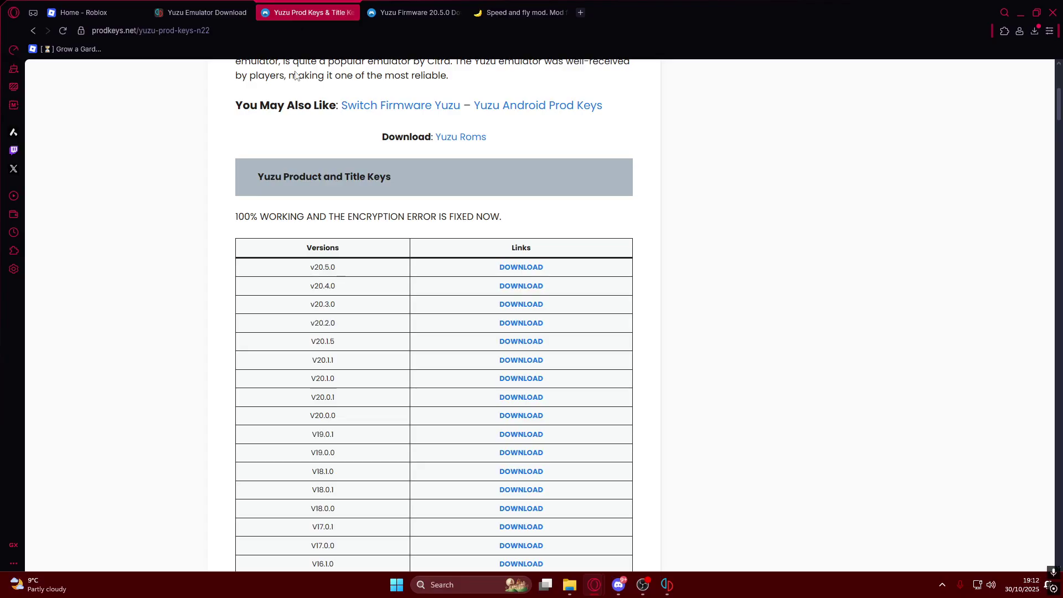
{"action": "scroll", "coordinate": [423, 253], "scroll_direction": "up", "scroll_amount": 6}
{"action": "scroll", "coordinate": [398, 229], "scroll_direction": "down", "scroll_amount": 6}
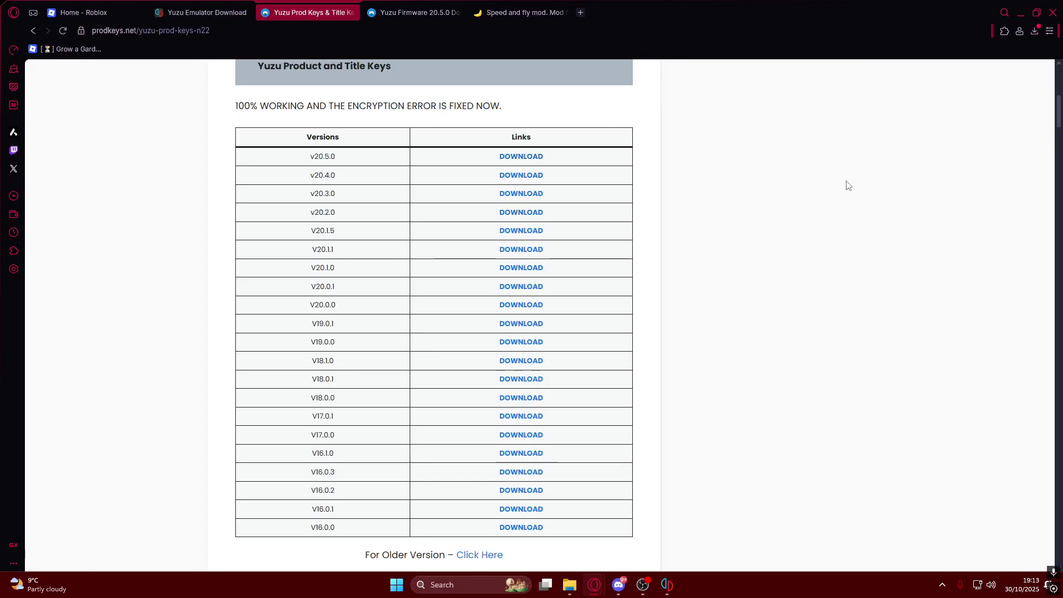
{"action": "left_click", "coordinate": [1019, 13]}
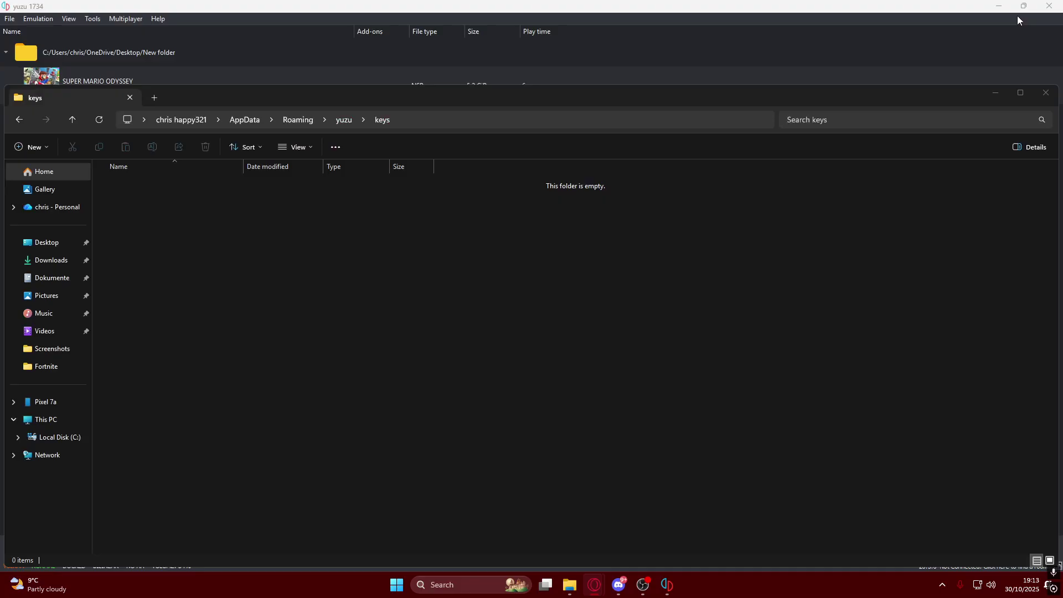
Extract ProdKeys.NET-v20.5.0.zip from the Downloads folder into its default ProdKeys.NET-v20.5.0 folder
{"action": "right_click", "coordinate": [569, 584]}
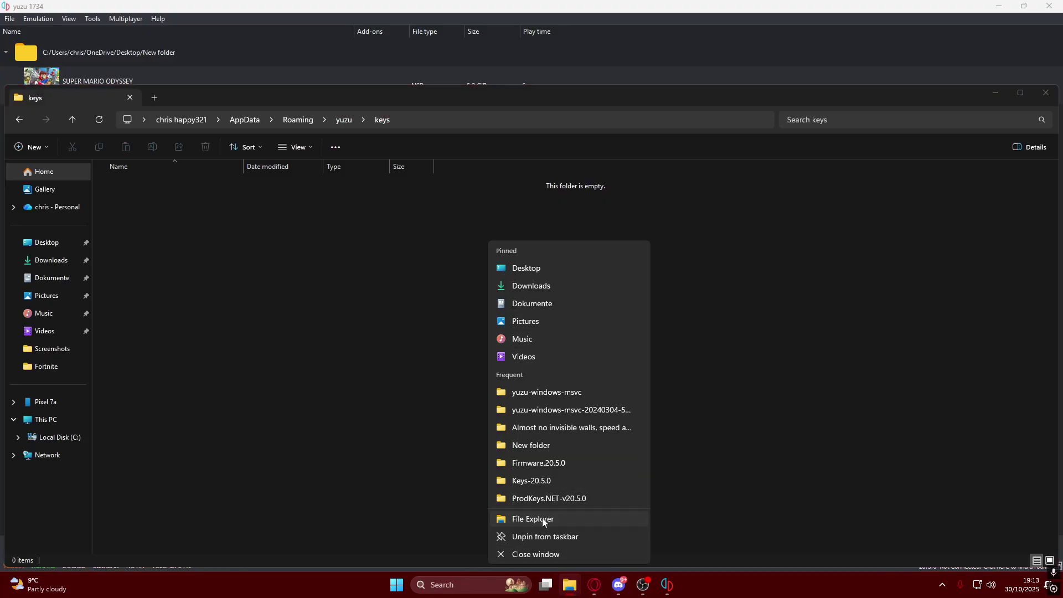
{"action": "left_click", "coordinate": [556, 519]}
{"action": "left_click", "coordinate": [51, 260]}
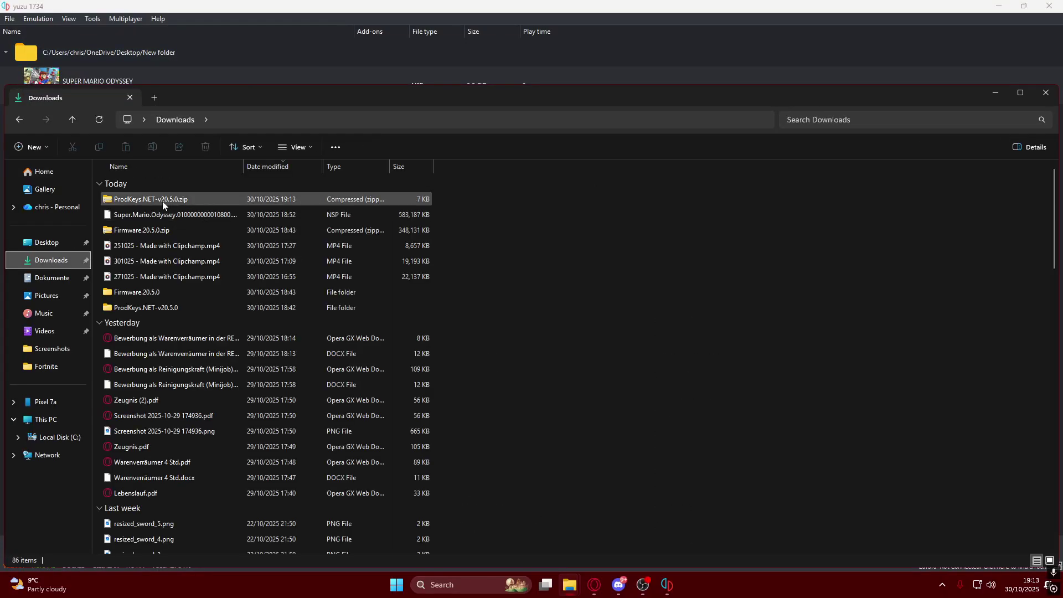
{"action": "right_click", "coordinate": [161, 200]}
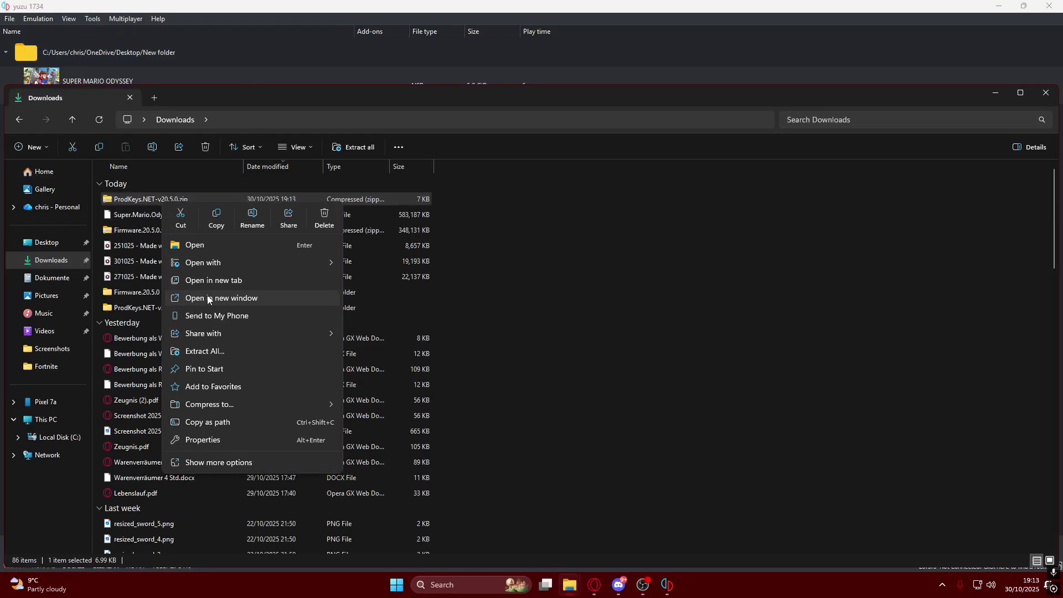
{"action": "left_click", "coordinate": [204, 351]}
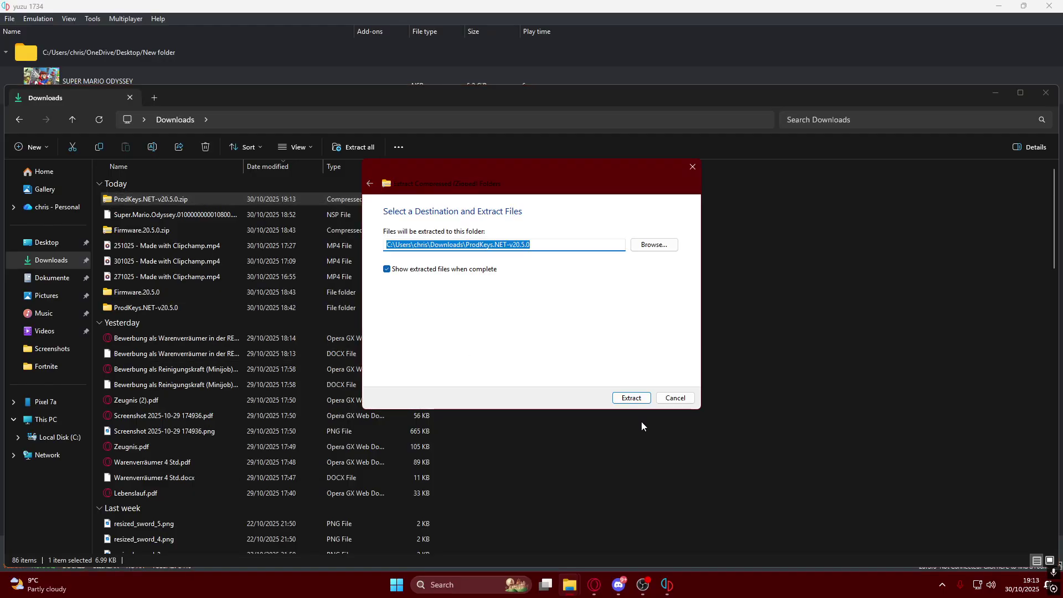
{"action": "left_click", "coordinate": [629, 397]}
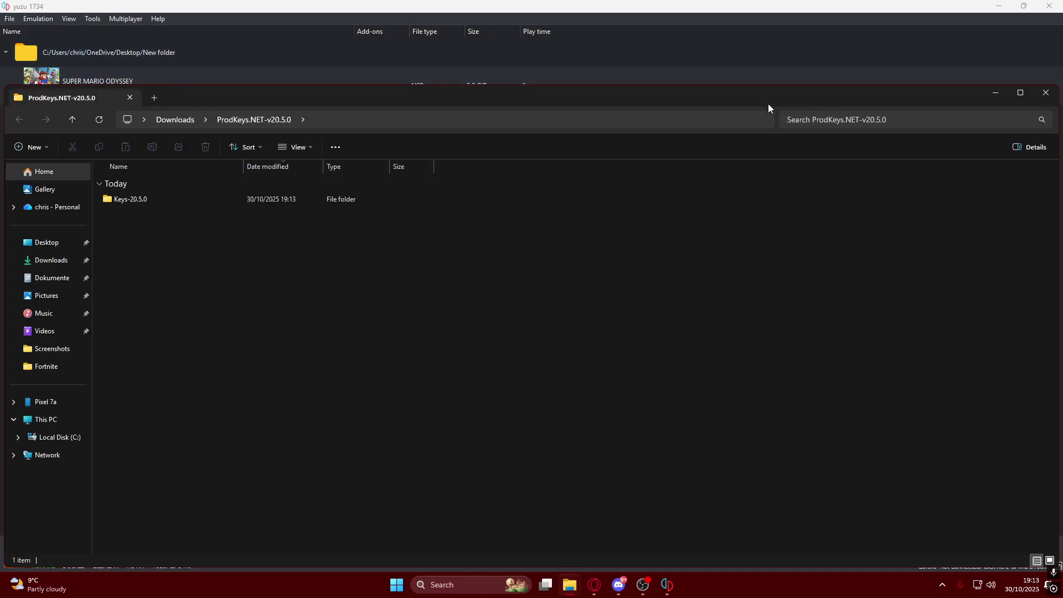
Close the other File Explorer windows and open the Keys-20.5.0 folder inside the extracted ProdKeys.NET-v20.5.0 folder
{"action": "left_click_drag", "start_coordinate": [768, 104], "coordinate": [741, 230]}
{"action": "left_click", "coordinate": [1045, 93]}
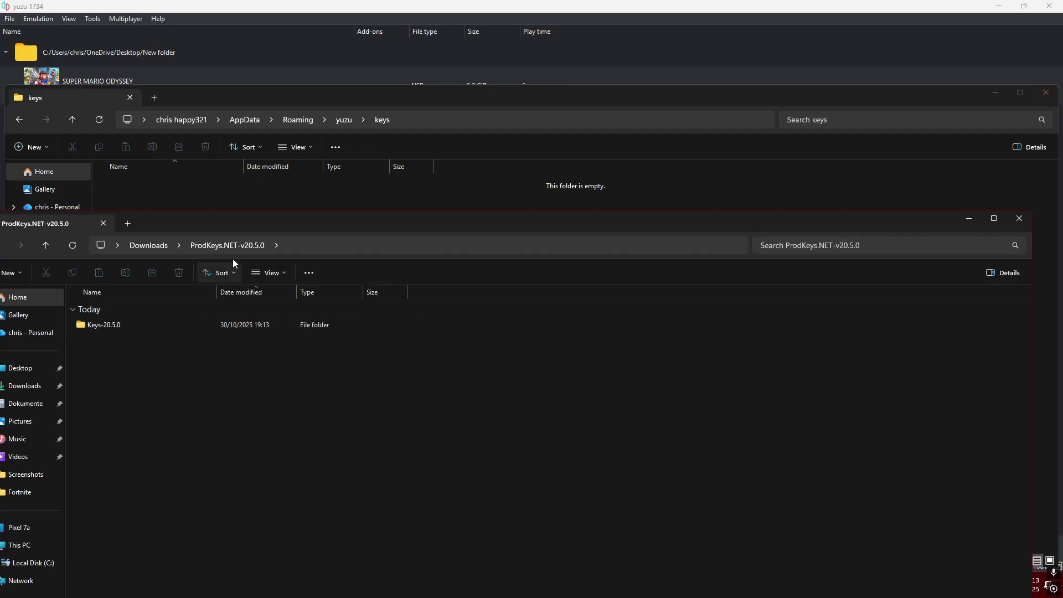
{"action": "left_click", "coordinate": [1046, 92]}
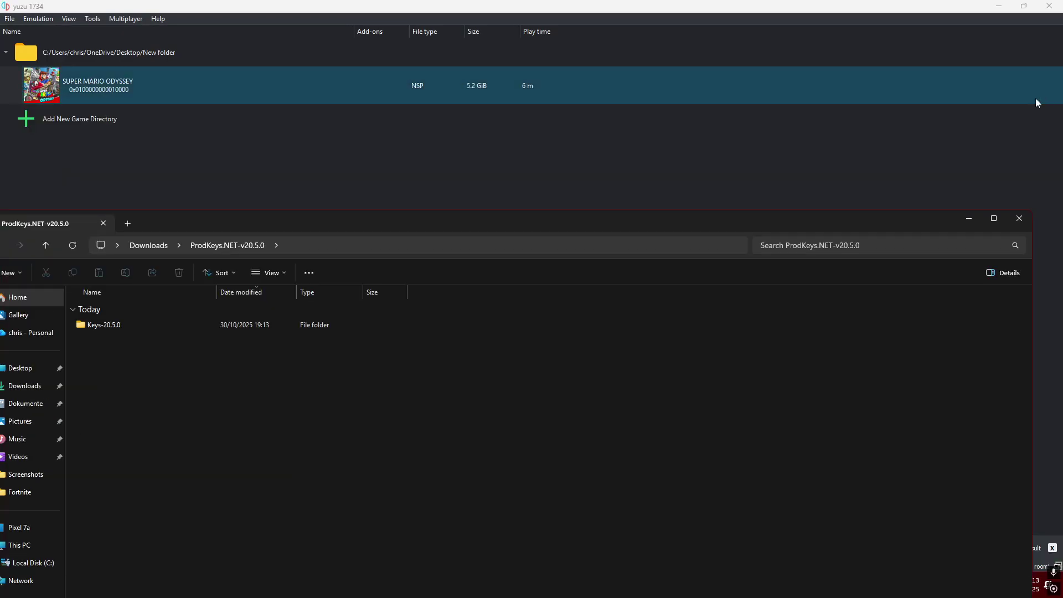
{"action": "left_click_drag", "start_coordinate": [232, 225], "coordinate": [399, 187]}
{"action": "left_click", "coordinate": [271, 287]}
{"action": "double_click", "coordinate": [271, 288]}
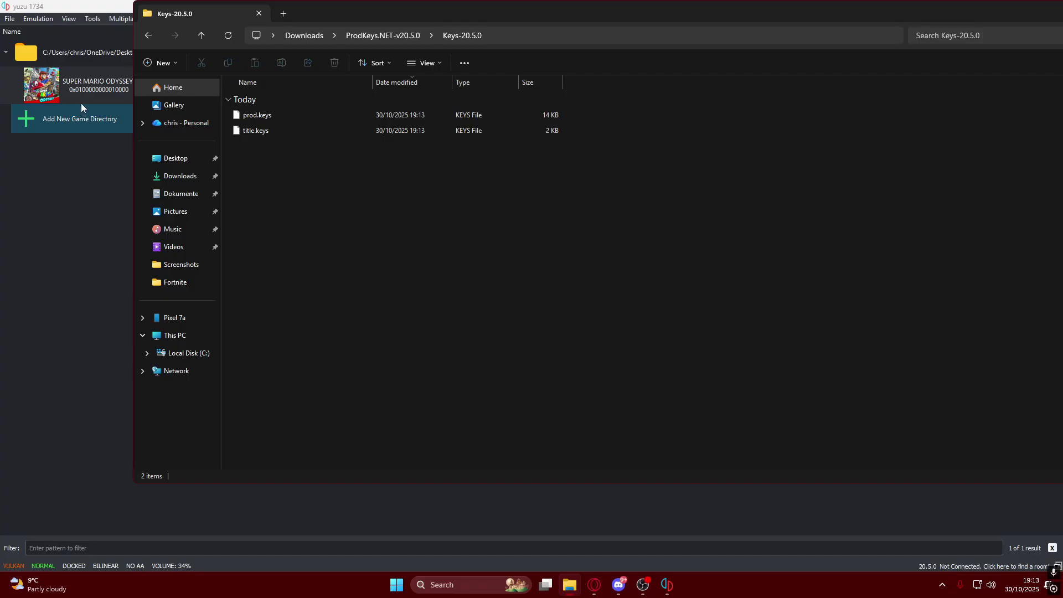
Reopen Yuzu's data folder from the emulator and go into its keys folder
{"action": "left_click", "coordinate": [81, 107]}
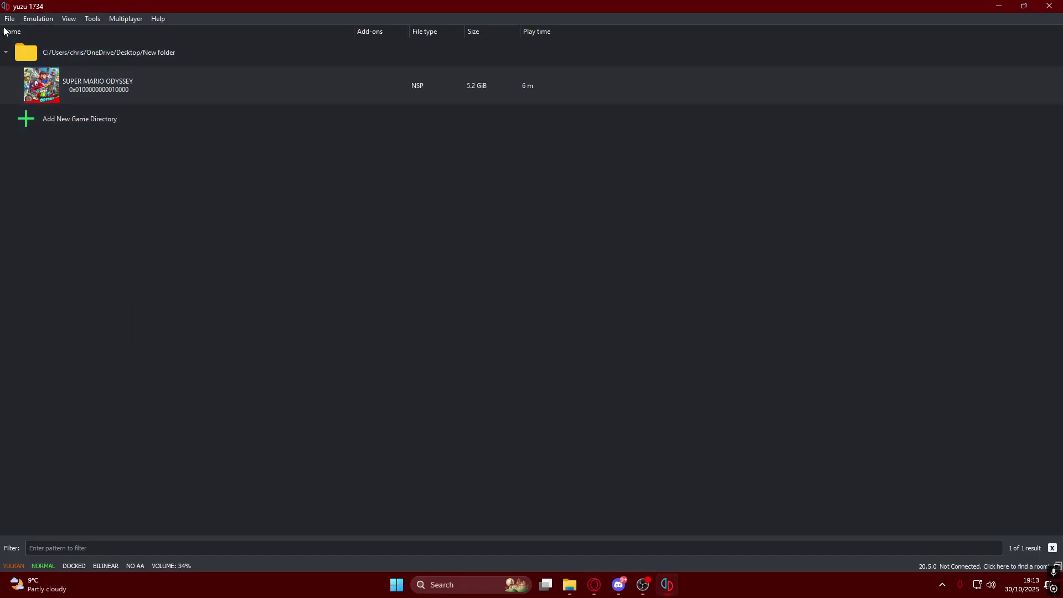
{"action": "left_click", "coordinate": [9, 18]}
{"action": "left_click", "coordinate": [28, 117]}
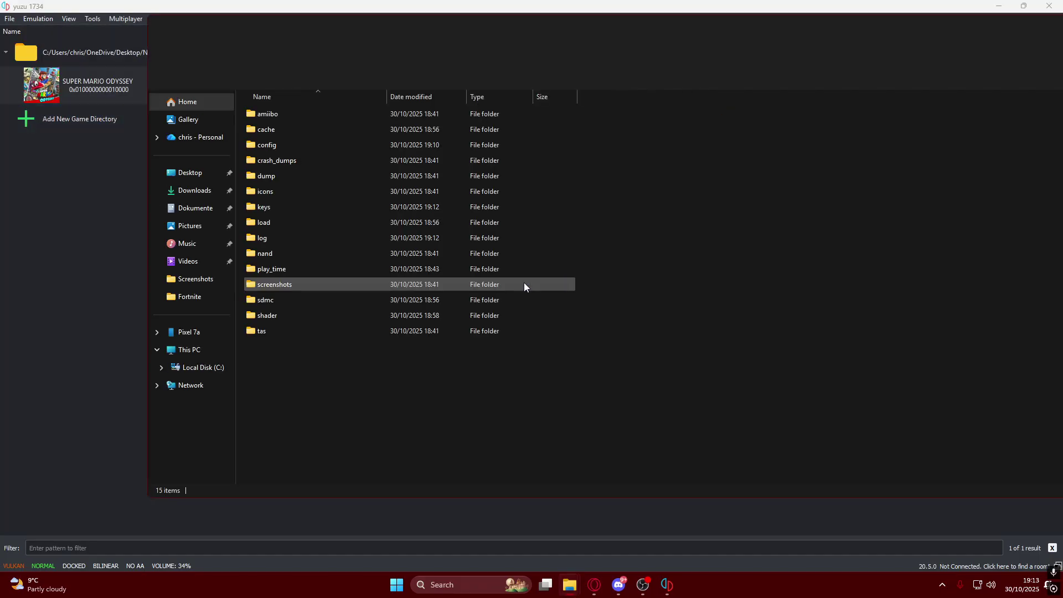
{"action": "double_click", "coordinate": [273, 213]}
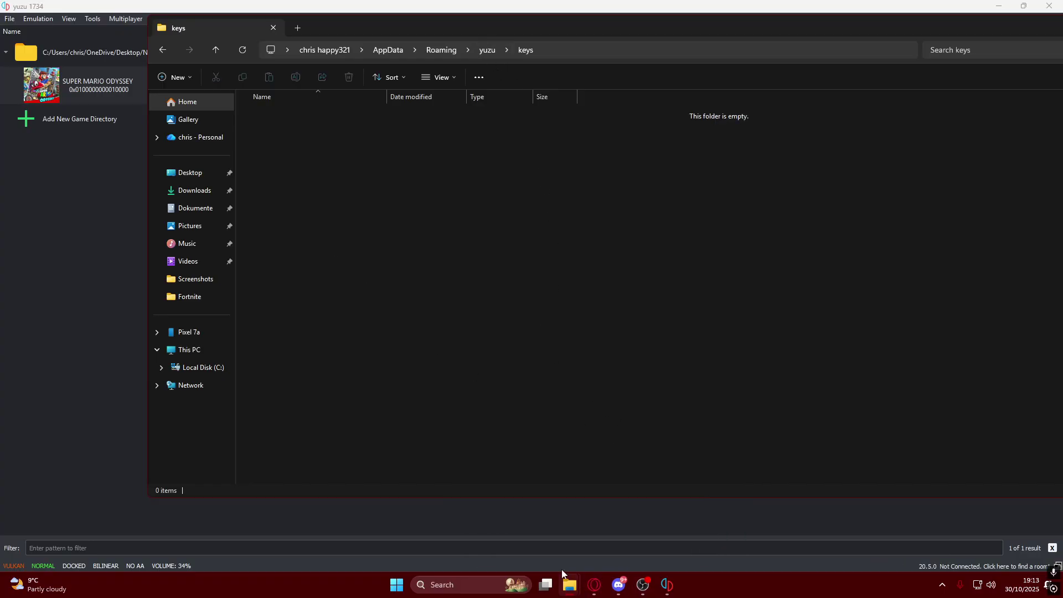
Move prod.keys and title.keys from Keys-20.5.0 into Yuzu's keys folder and close the source folder window
{"action": "mouse_move", "coordinate": [569, 587]}
{"action": "left_click", "coordinate": [488, 529]}
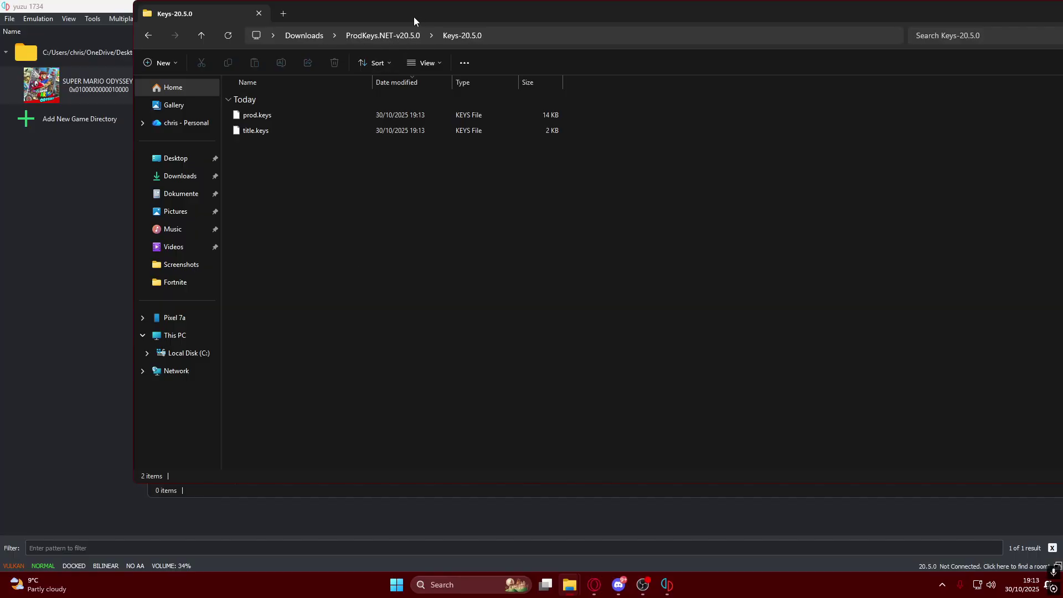
{"action": "left_click_drag", "start_coordinate": [413, 17], "coordinate": [477, 212]}
{"action": "left_click_drag", "start_coordinate": [356, 391], "coordinate": [354, 147]}
{"action": "left_click", "coordinate": [497, 569]}
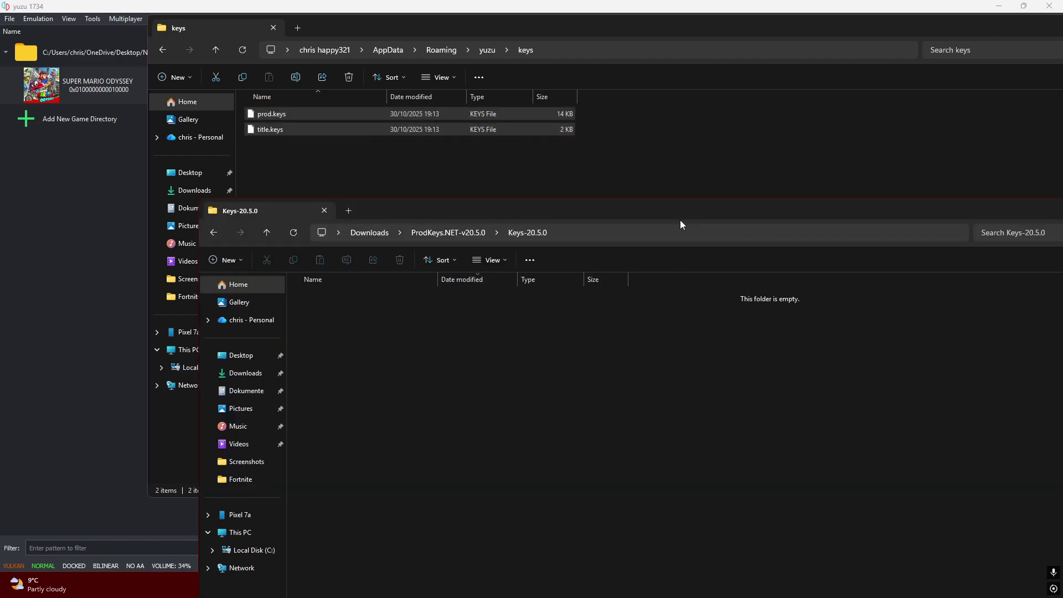
{"action": "key", "text": "alt+F4"}
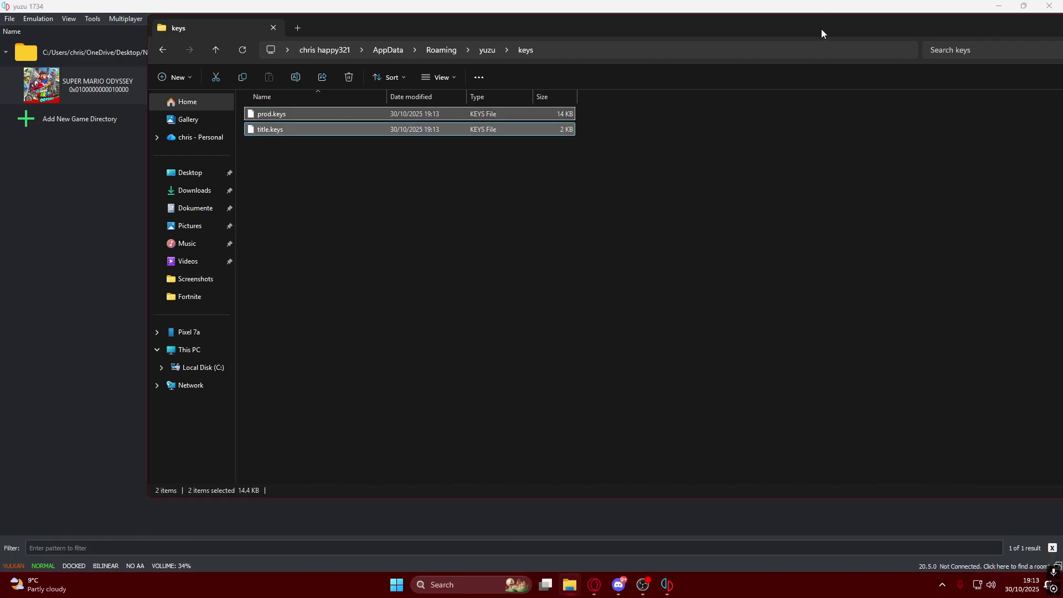
{"action": "left_click_drag", "start_coordinate": [820, 33], "coordinate": [691, 136]}
{"action": "left_click", "coordinate": [516, 213]}
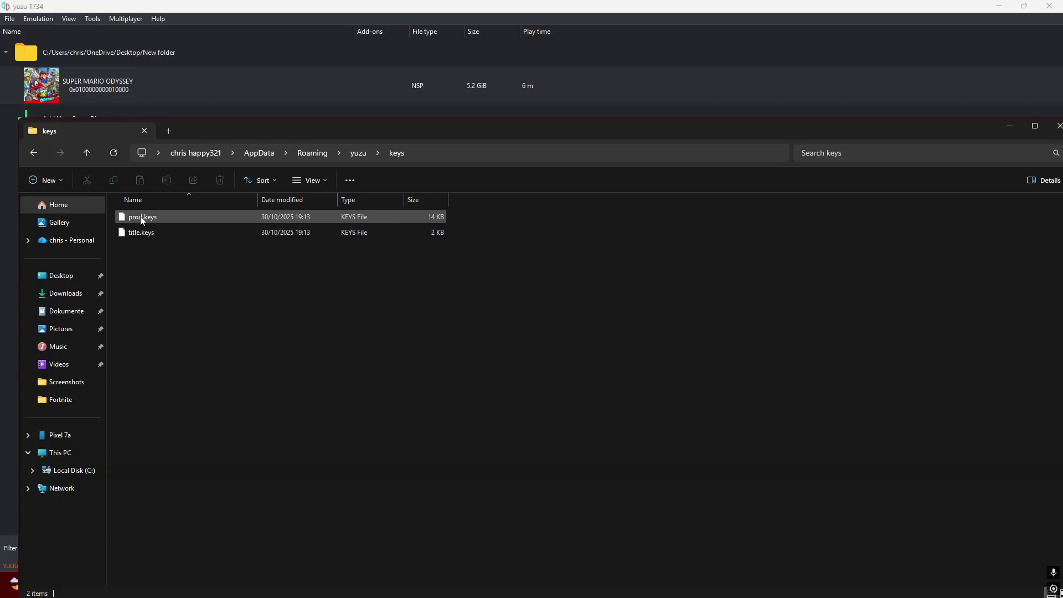
Close the keys folder window and download the v20.5.0 firmware from the Yuzu firmware page in the browser
{"action": "left_click", "coordinate": [1058, 126]}
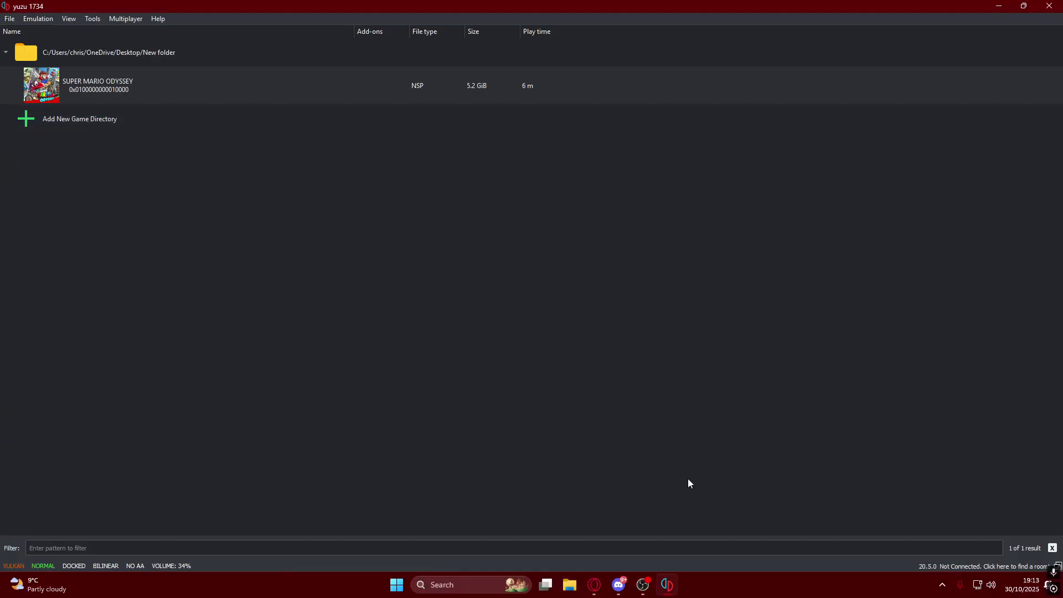
{"action": "mouse_move", "coordinate": [594, 584]}
{"action": "left_click", "coordinate": [534, 531]}
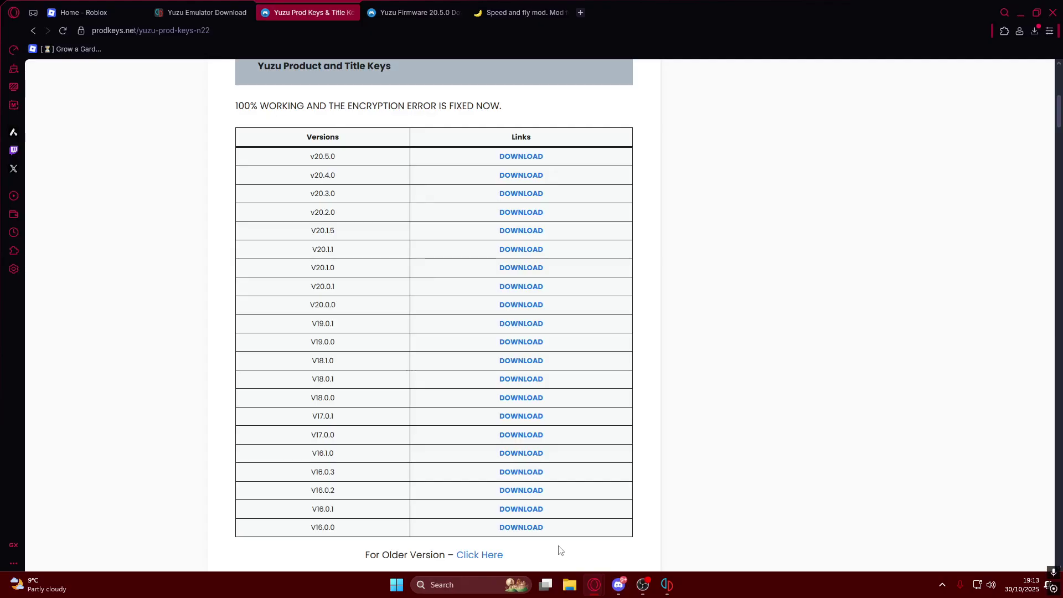
{"action": "left_click", "coordinate": [434, 5]}
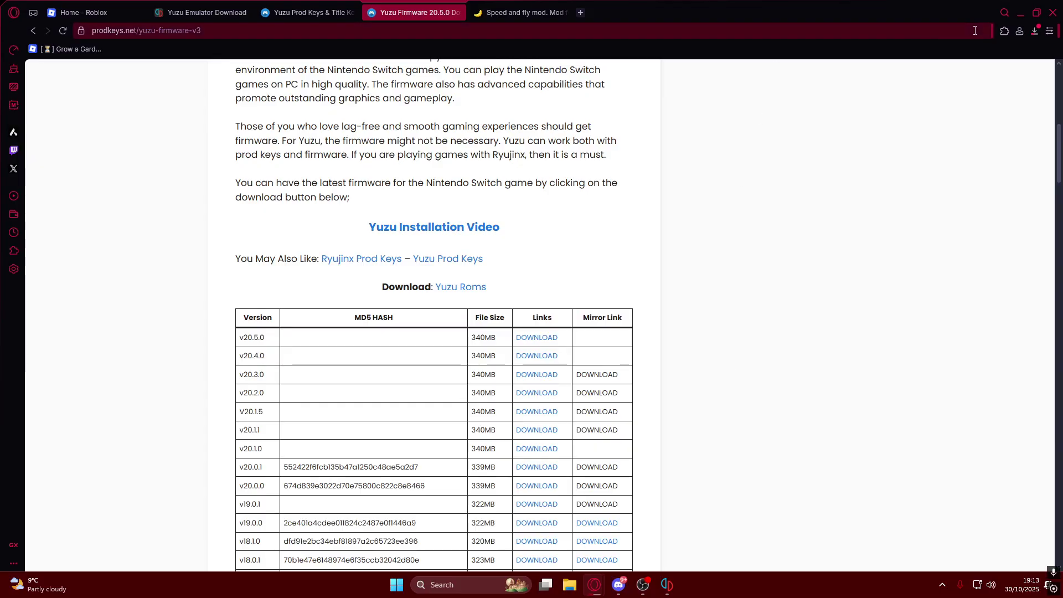
{"action": "left_click", "coordinate": [1037, 34]}
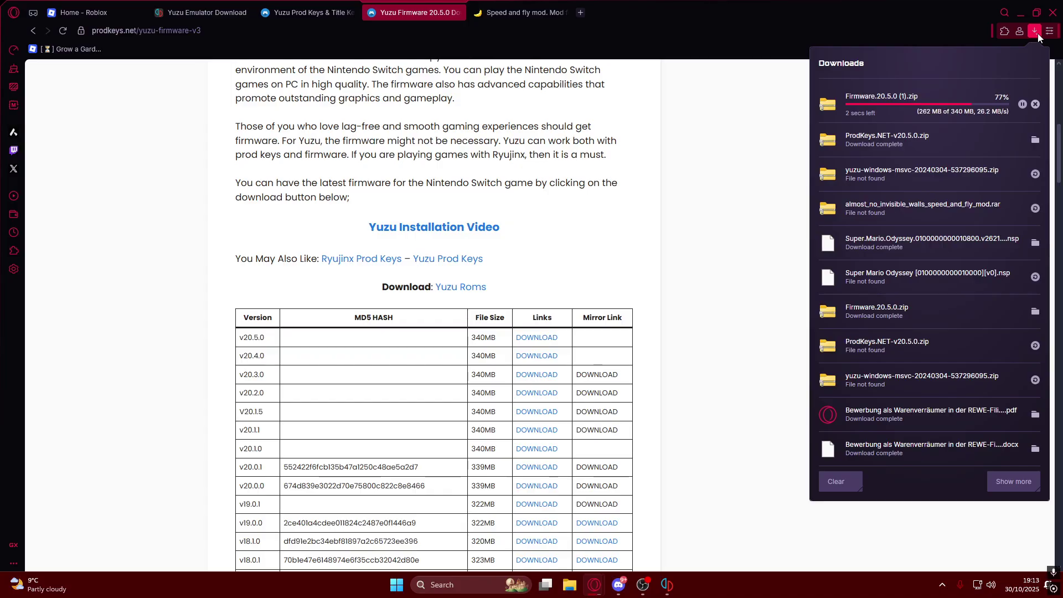
{"action": "left_click", "coordinate": [1034, 30]}
{"action": "left_click", "coordinate": [1020, 12]}
Extract Firmware.20.5.0.zip from the Downloads folder into its default Firmware.20.5.0 folder
{"action": "left_click", "coordinate": [570, 585]}
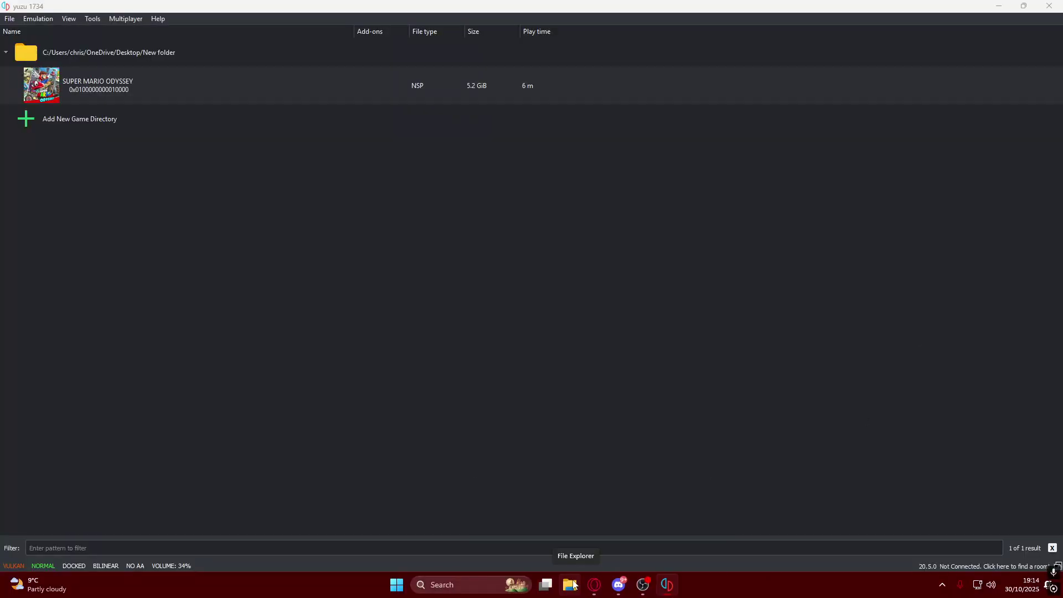
{"action": "left_click", "coordinate": [53, 265]}
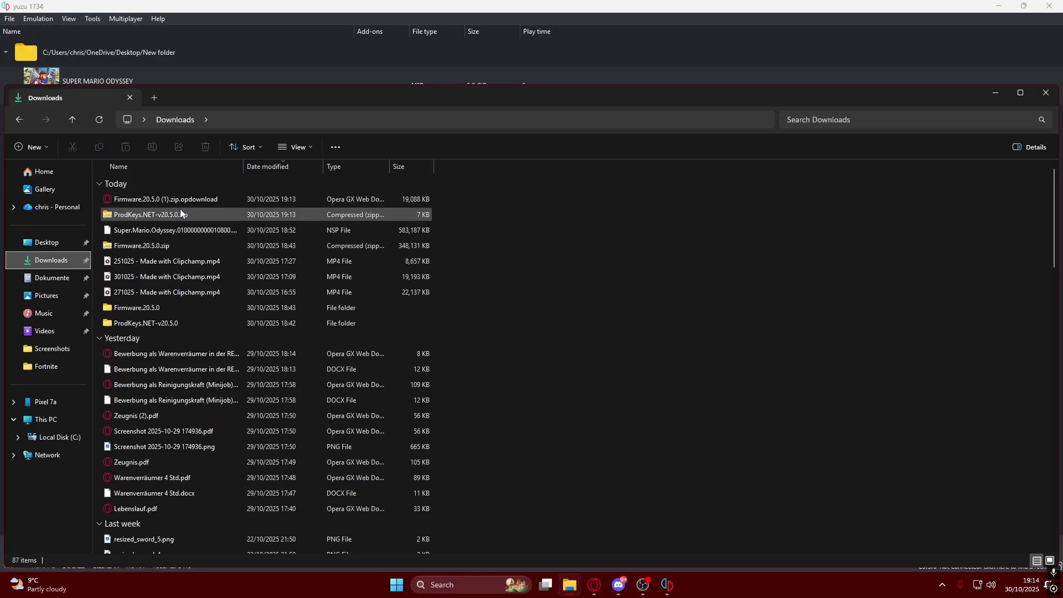
{"action": "left_click", "coordinate": [155, 246]}
{"action": "right_click", "coordinate": [155, 247]}
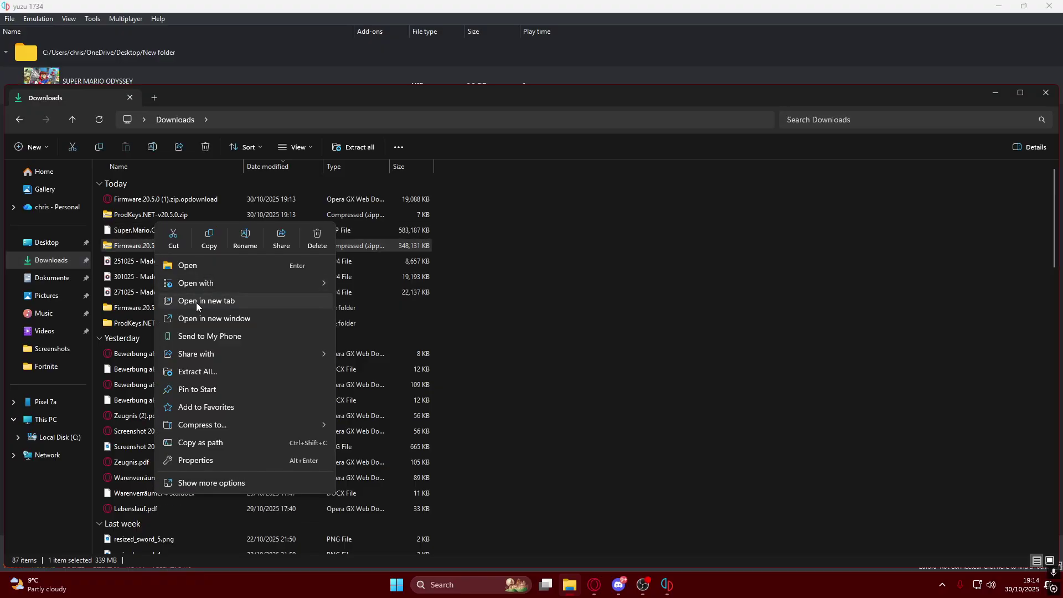
{"action": "left_click", "coordinate": [201, 372]}
{"action": "left_click", "coordinate": [631, 398]}
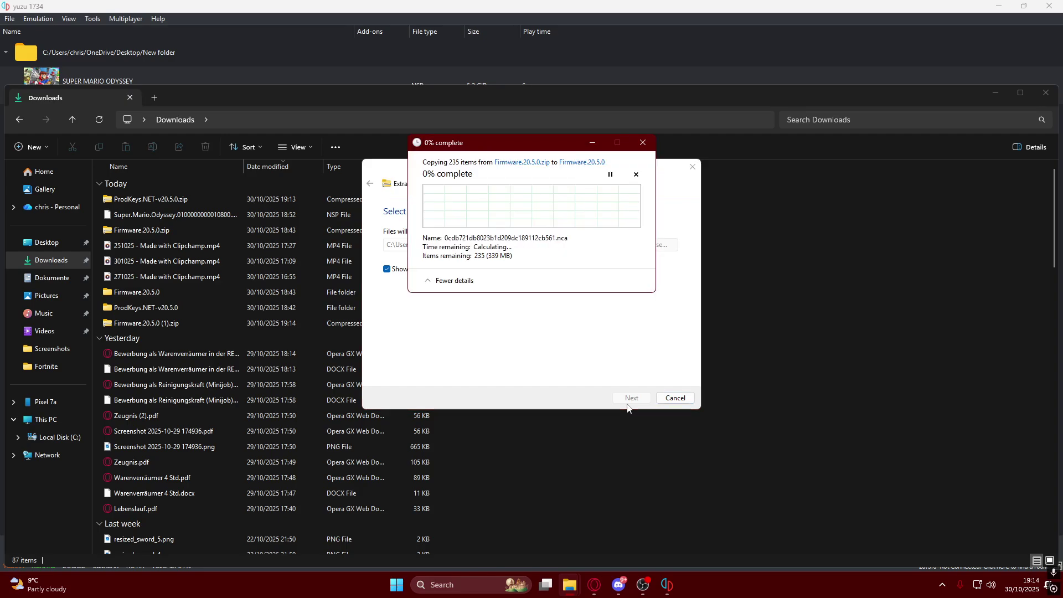
{"action": "left_click", "coordinate": [478, 203]}
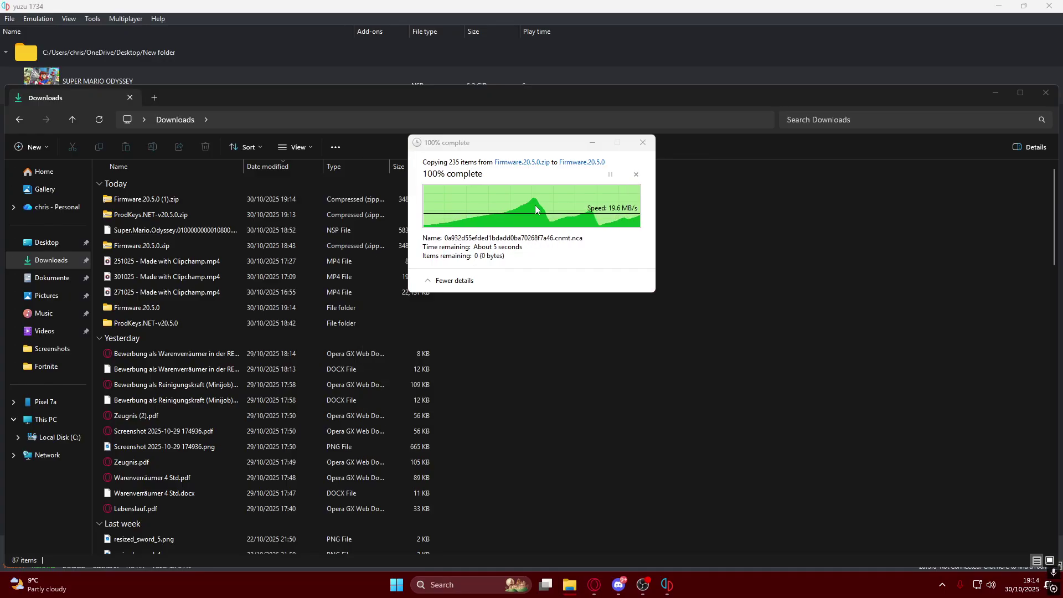
Close the extracted folder's window, delete Firmware.20.5.0.zip from Downloads and close File Explorer
{"action": "left_click_drag", "start_coordinate": [826, 100], "coordinate": [811, 237]}
{"action": "left_click", "coordinate": [951, 240]}
{"action": "left_click", "coordinate": [137, 250]}
{"action": "right_click", "coordinate": [136, 250]}
{"action": "left_click", "coordinate": [306, 241]}
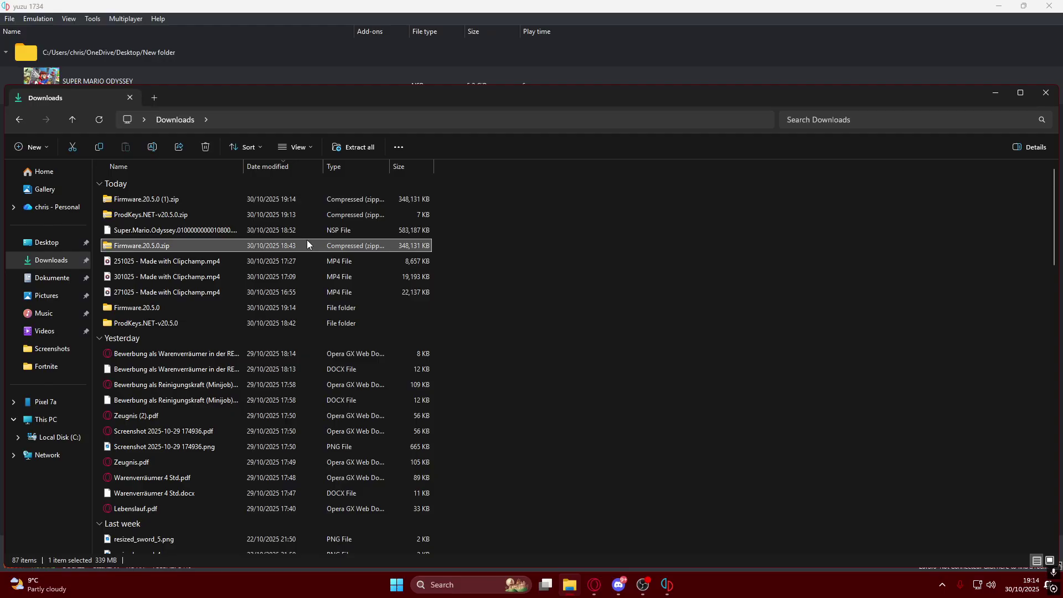
{"action": "left_click_drag", "start_coordinate": [747, 101], "coordinate": [762, 115]}
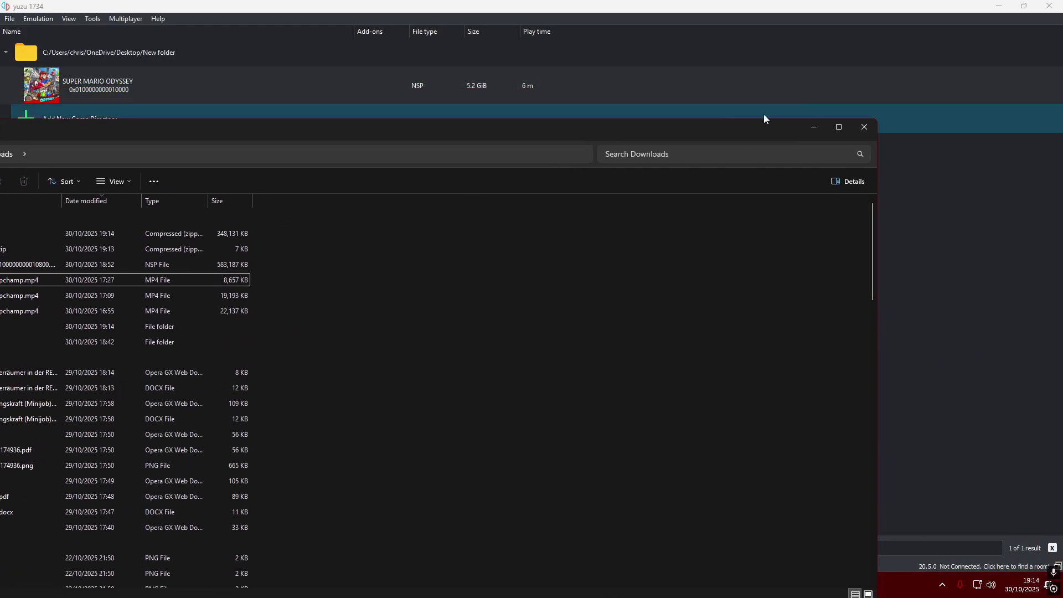
{"action": "left_click", "coordinate": [868, 123]}
Install the firmware in Yuzu from the Firmware.20.5.0 folder in Downloads
{"action": "left_click", "coordinate": [92, 20]}
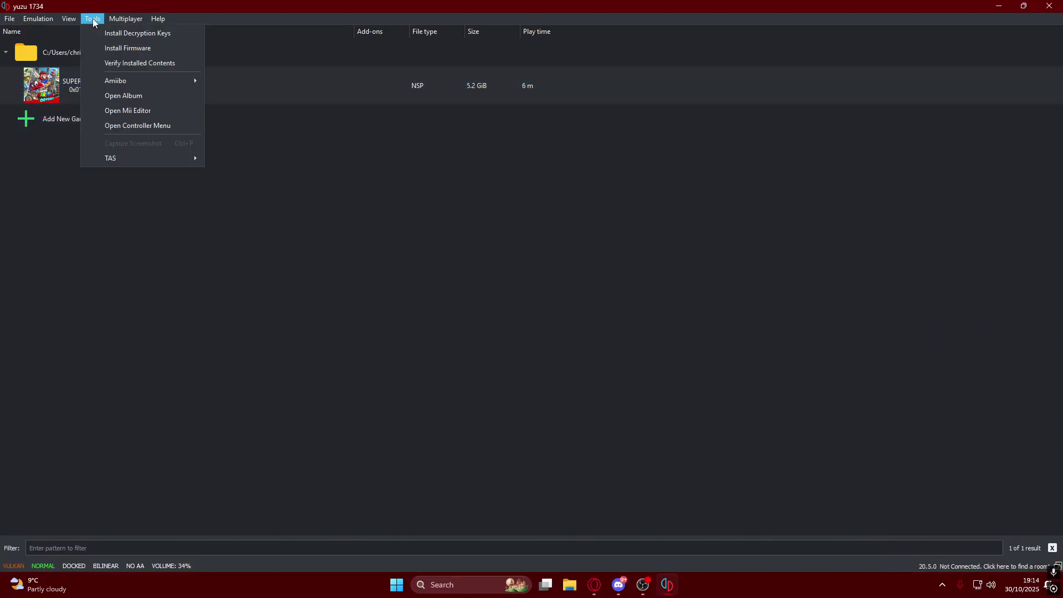
{"action": "left_click", "coordinate": [127, 48]}
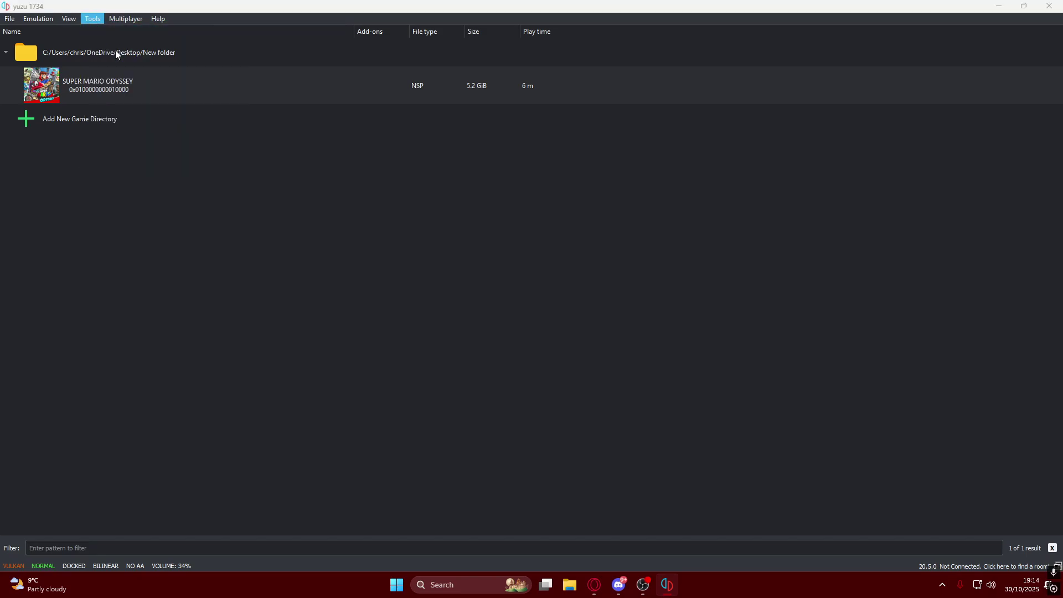
{"action": "left_click", "coordinate": [47, 140]}
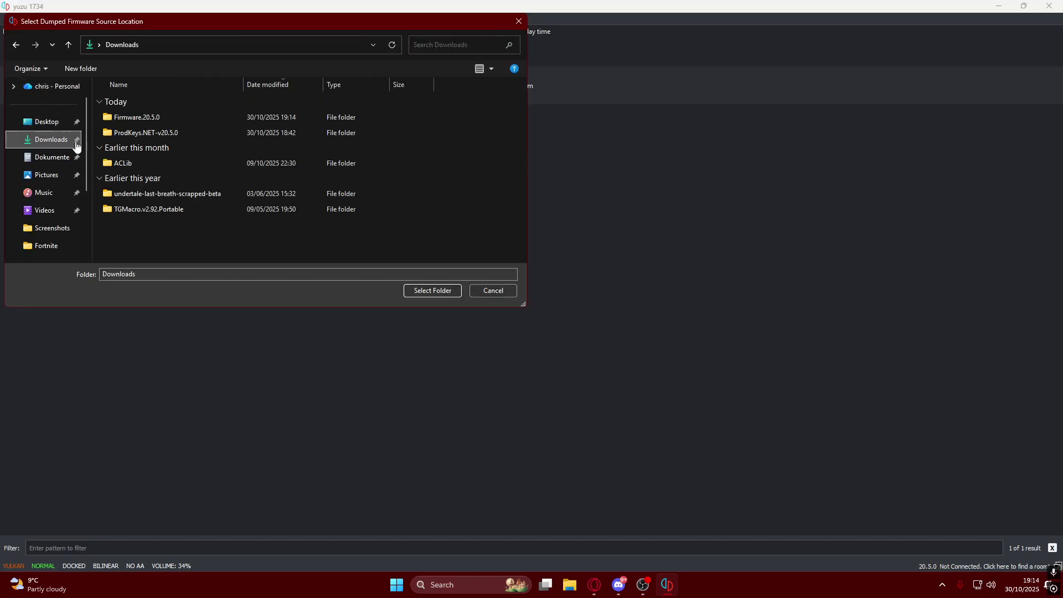
{"action": "left_click", "coordinate": [164, 122]}
{"action": "left_click", "coordinate": [439, 291]}
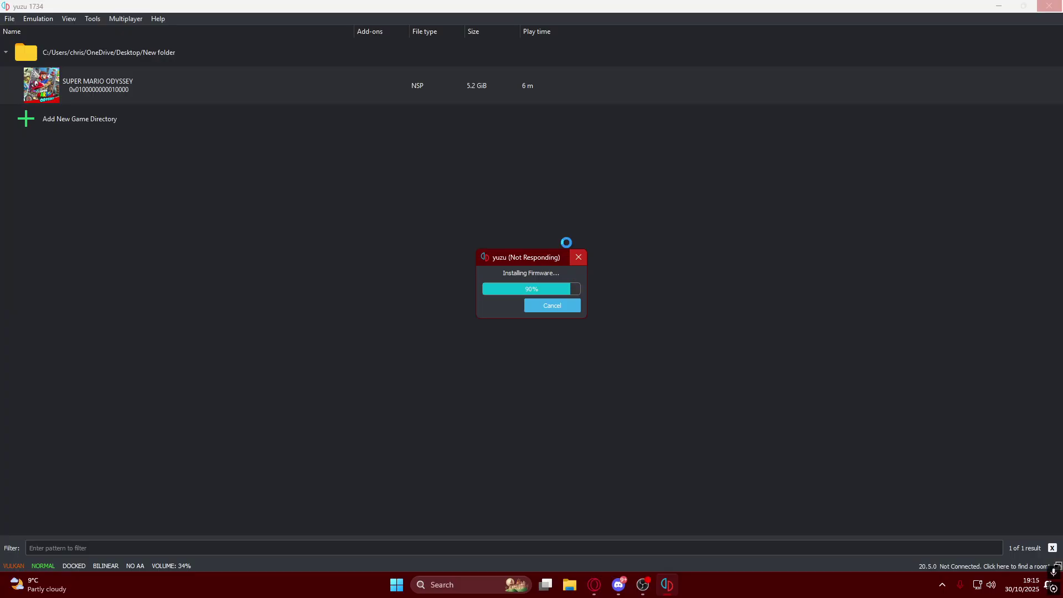
Move the firmware installation dialog aside and close the unresponsive yuzu 1734 window
{"action": "left_click_drag", "start_coordinate": [517, 258], "coordinate": [488, 211]}
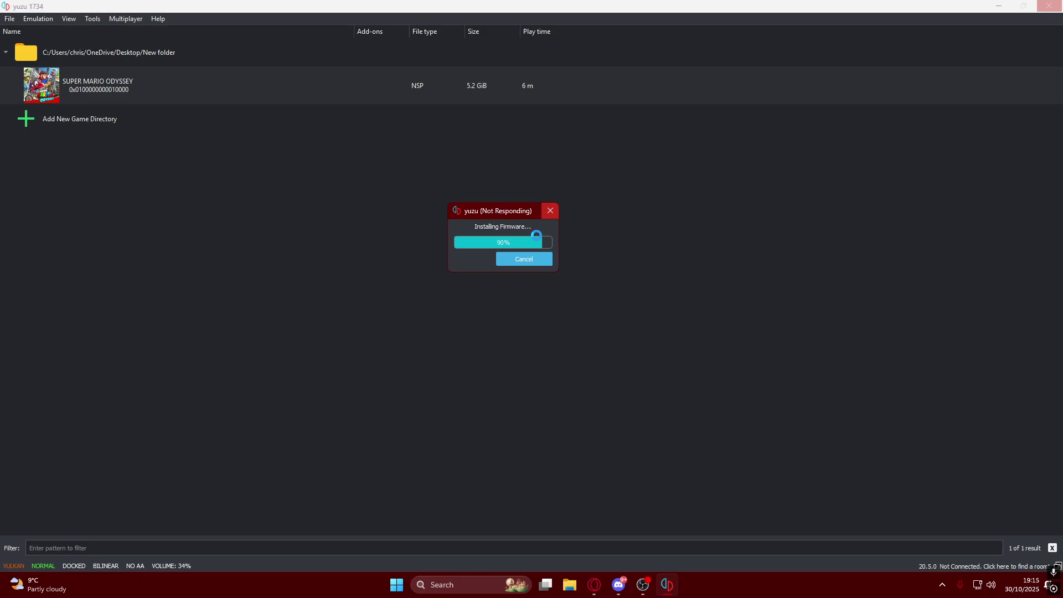
{"action": "mouse_move", "coordinate": [493, 211]}
{"action": "left_mouse_down"}
{"action": "mouse_move", "coordinate": [539, 182]}
{"action": "mouse_move", "coordinate": [512, 206]}
{"action": "left_mouse_up"}
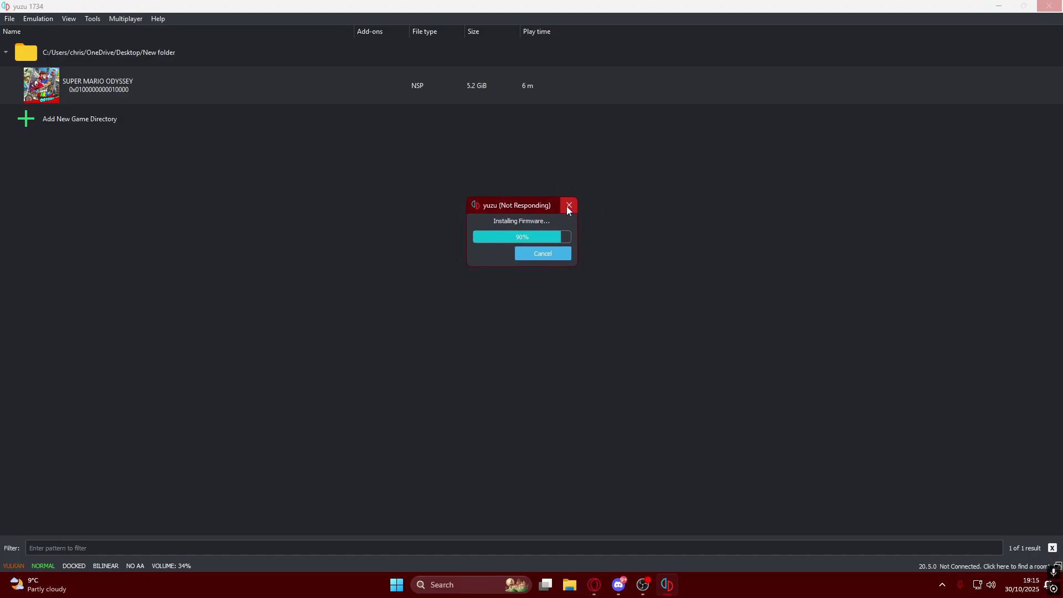
{"action": "mouse_move", "coordinate": [667, 584]}
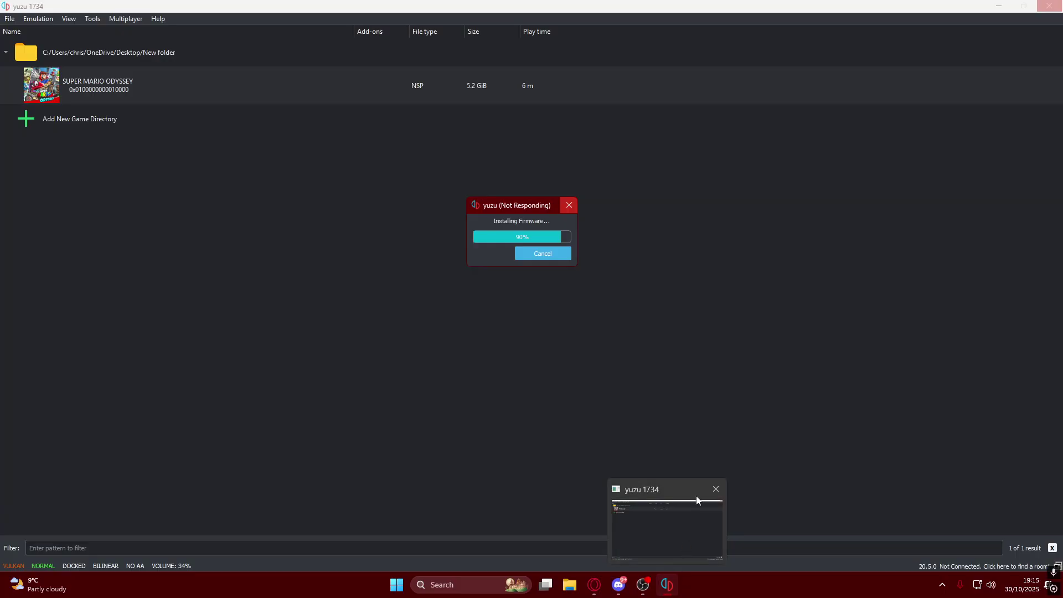
{"action": "left_click", "coordinate": [715, 490]}
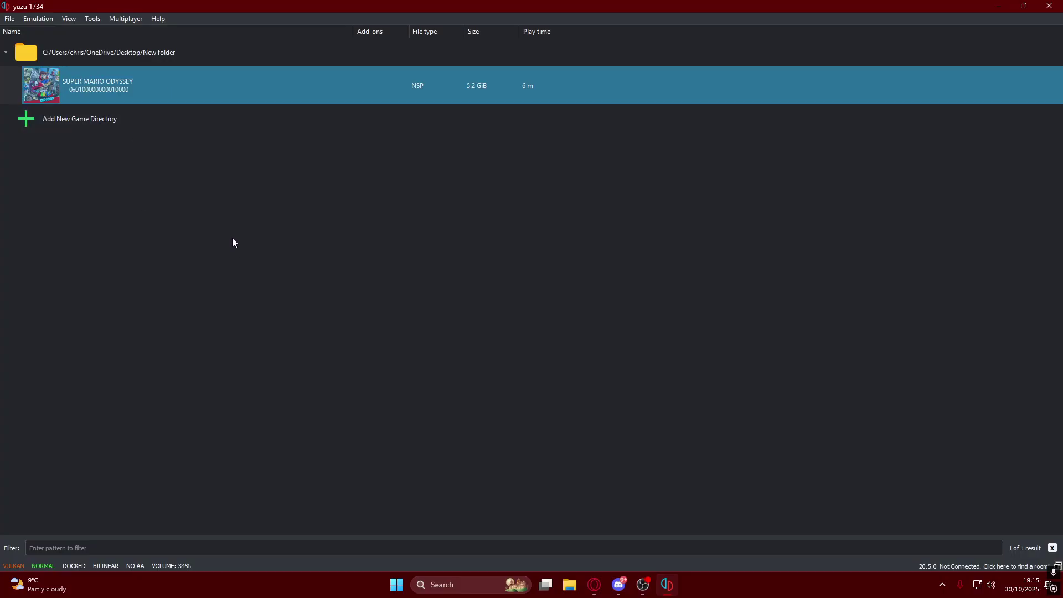
Add the Desktop's New folder to Yuzu as a game directory
{"action": "double_click", "coordinate": [59, 125]}
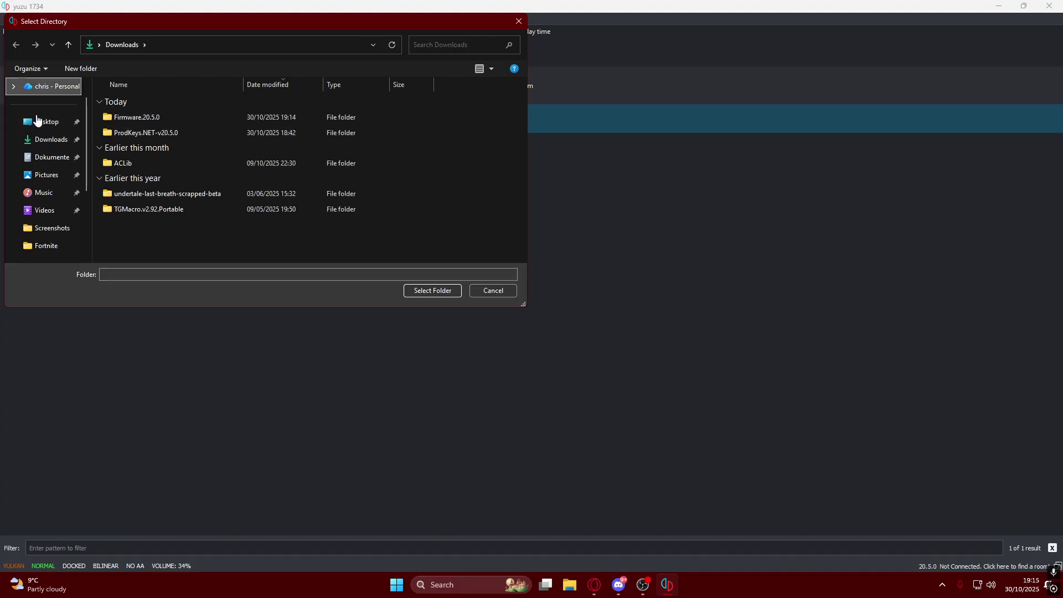
{"action": "left_click", "coordinate": [50, 122]}
{"action": "left_click", "coordinate": [142, 155]}
{"action": "left_click", "coordinate": [427, 290]}
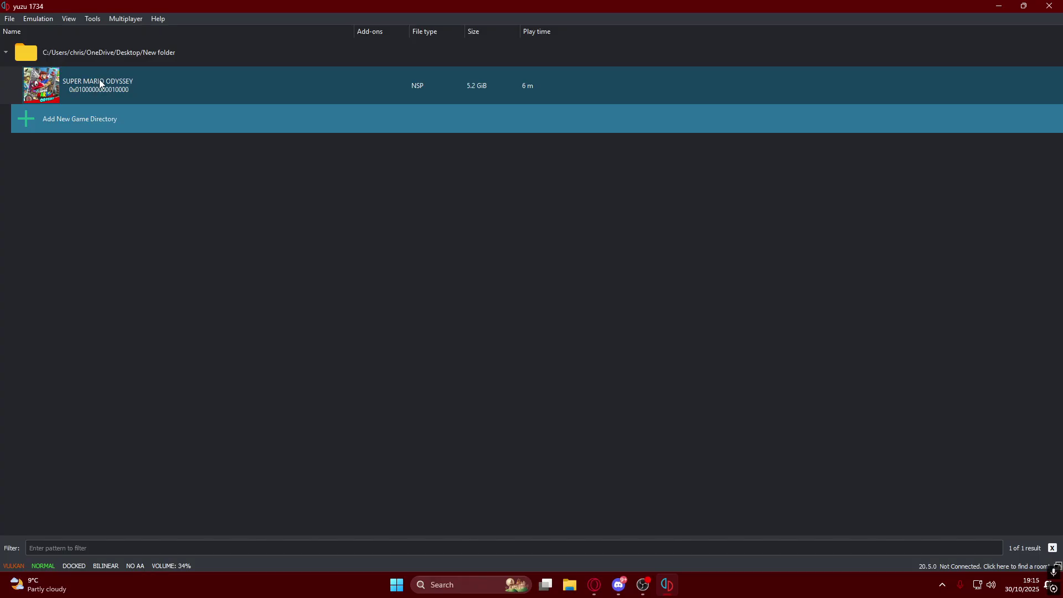
{"action": "left_click", "coordinate": [18, 18]}
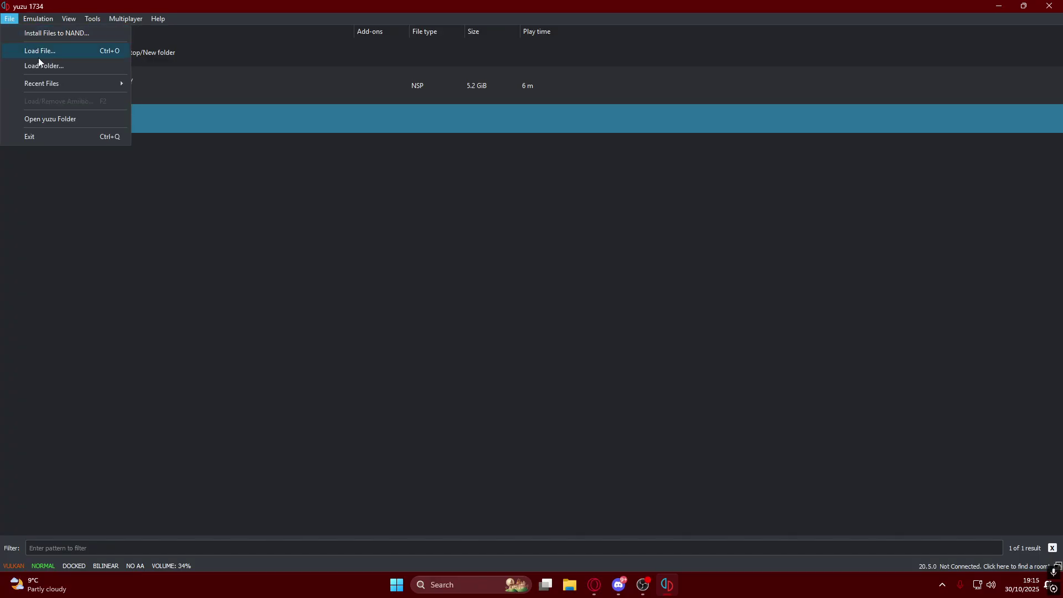
{"action": "left_click", "coordinate": [171, 194]}
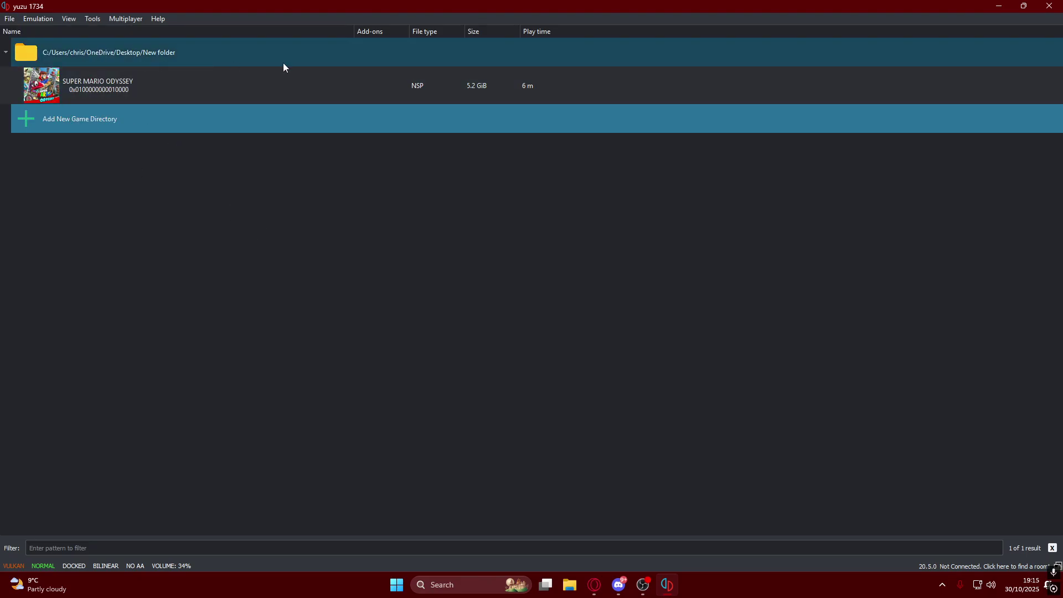
Open Yuzu's configuration and review the General and System settings and the CPU accuracy options
{"action": "left_click", "coordinate": [34, 16]}
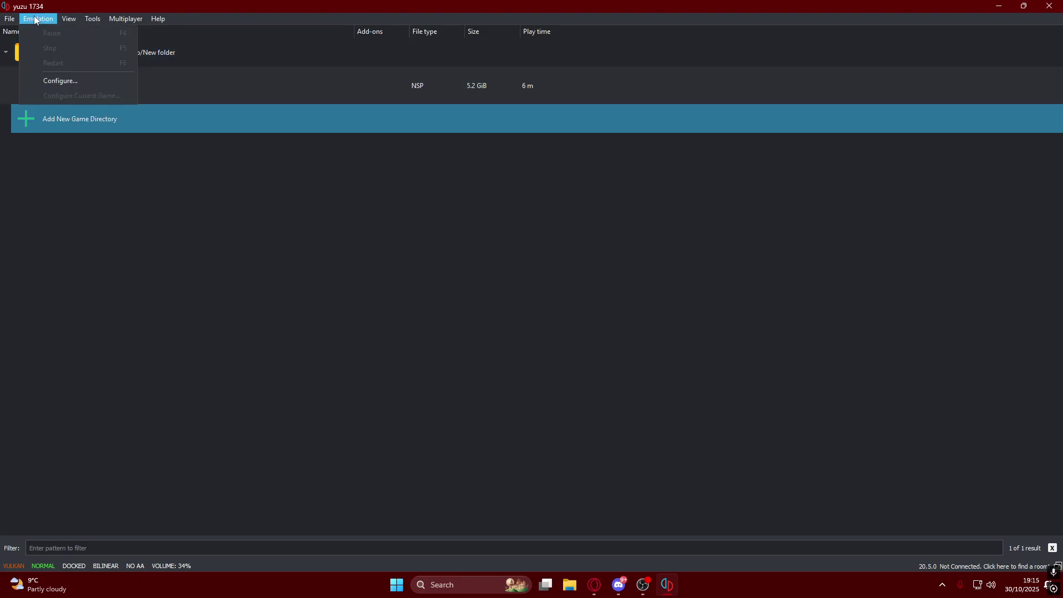
{"action": "left_click", "coordinate": [49, 83]}
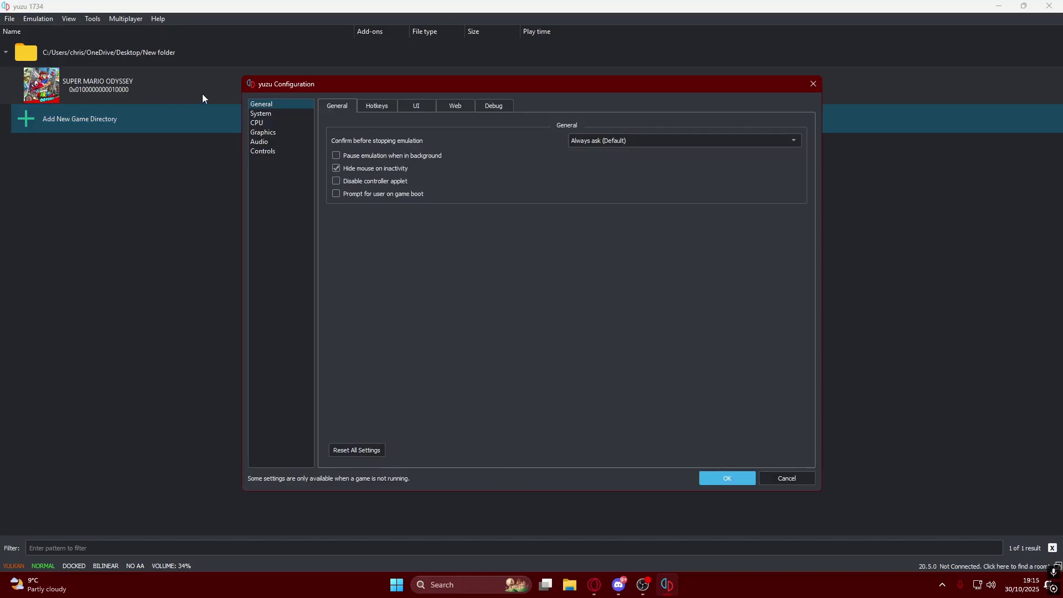
{"action": "left_click", "coordinate": [260, 115]}
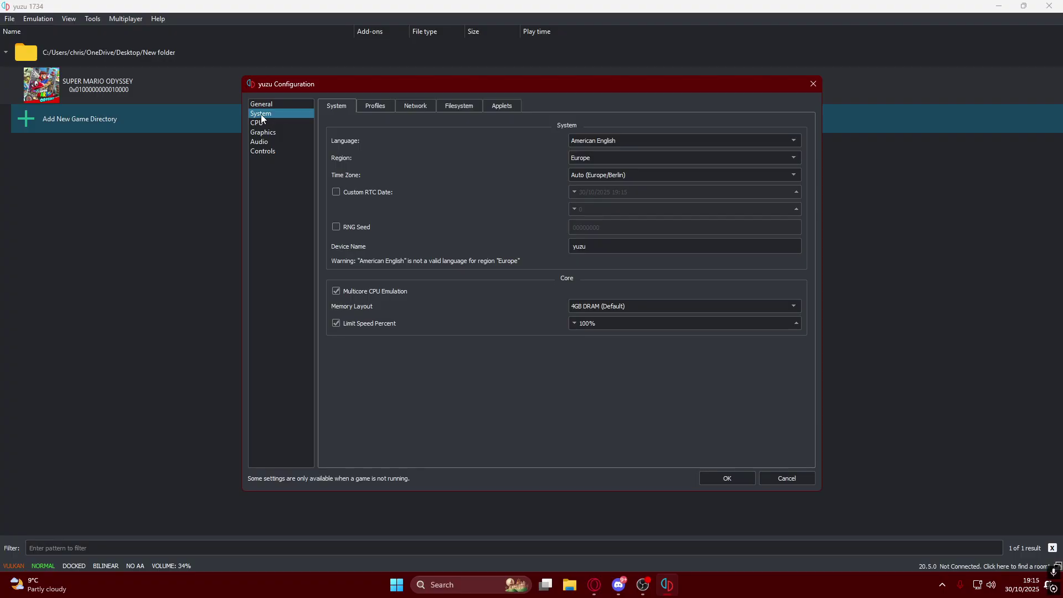
{"action": "left_click", "coordinate": [271, 122]}
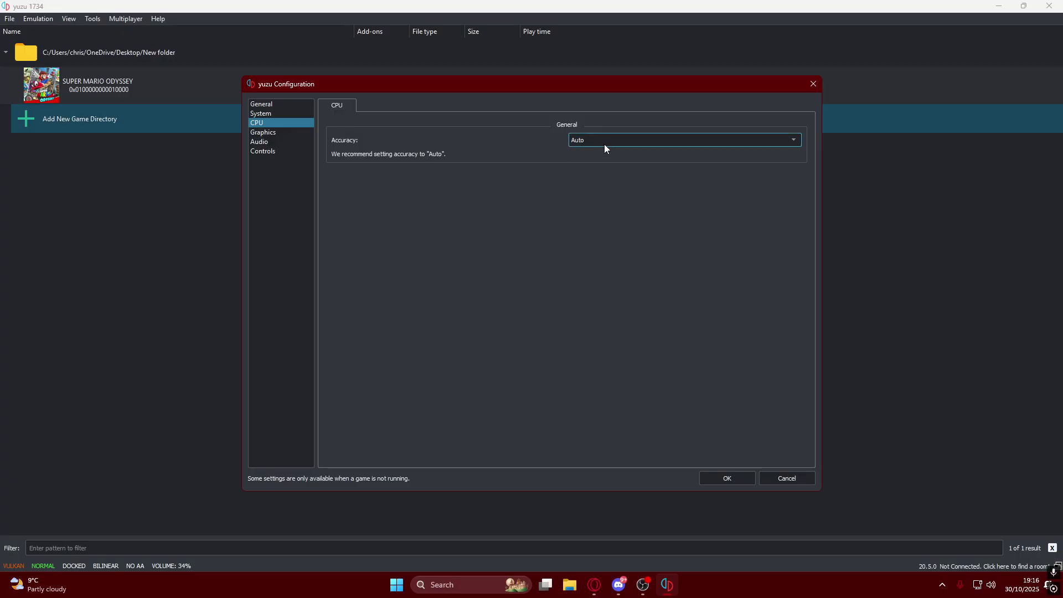
{"action": "left_click", "coordinate": [596, 139]}
{"action": "left_click", "coordinate": [586, 139]}
Review the basic and advanced graphics settings, including the API choices, and the audio settings
{"action": "left_click", "coordinate": [276, 134]}
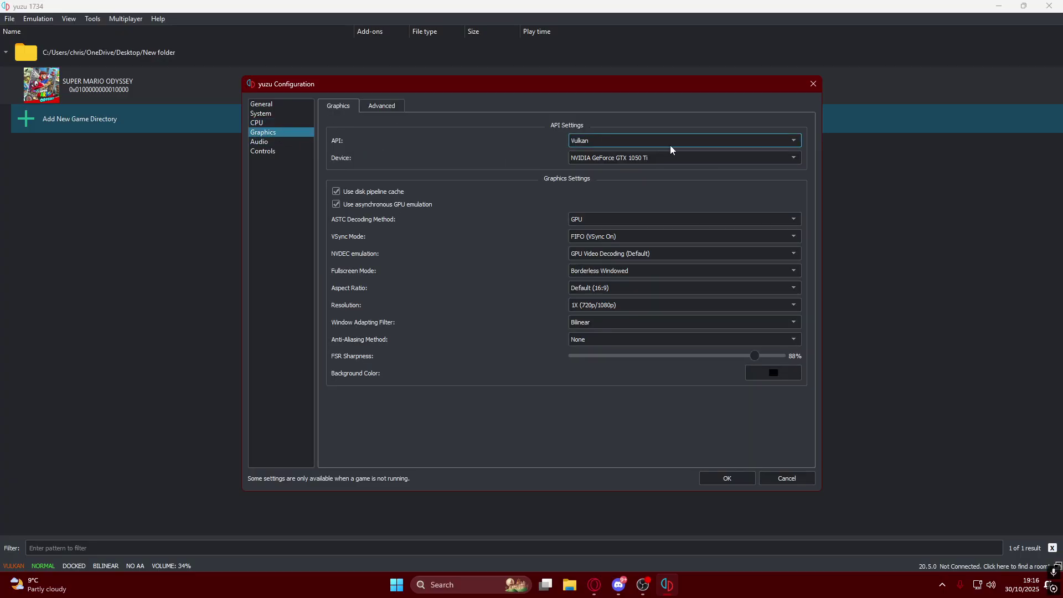
{"action": "left_click", "coordinate": [626, 140]}
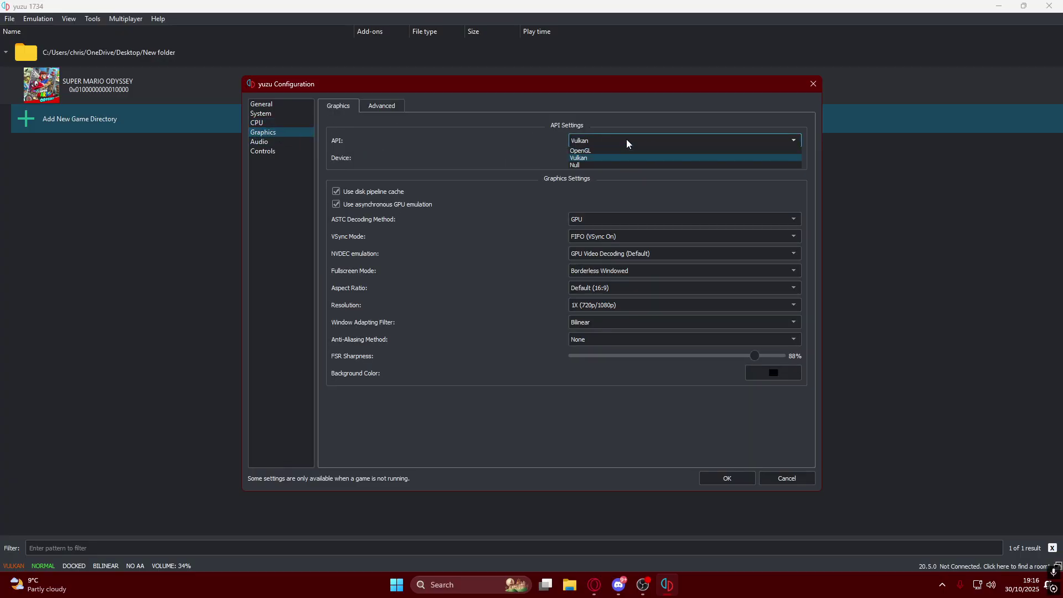
{"action": "left_click", "coordinate": [587, 143]}
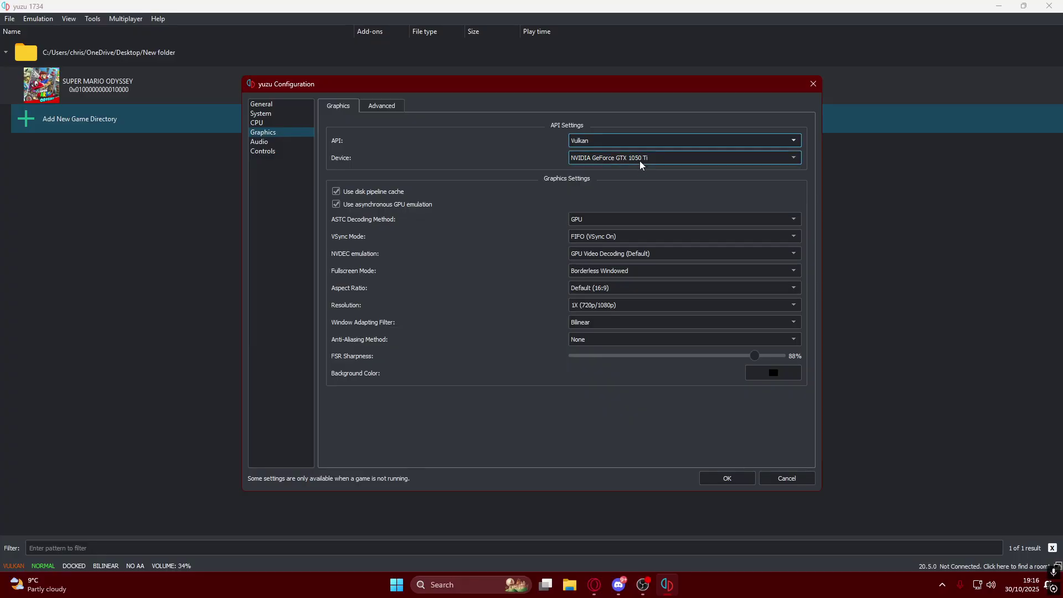
{"action": "mouse_move", "coordinate": [423, 219]}
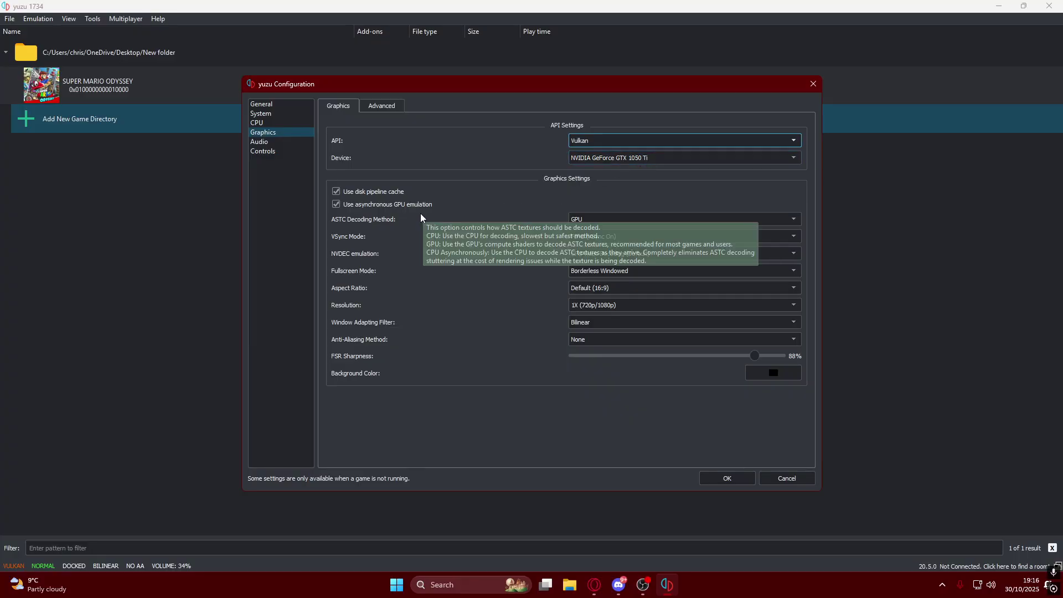
{"action": "left_click", "coordinate": [371, 107]}
{"action": "left_click", "coordinate": [276, 141]}
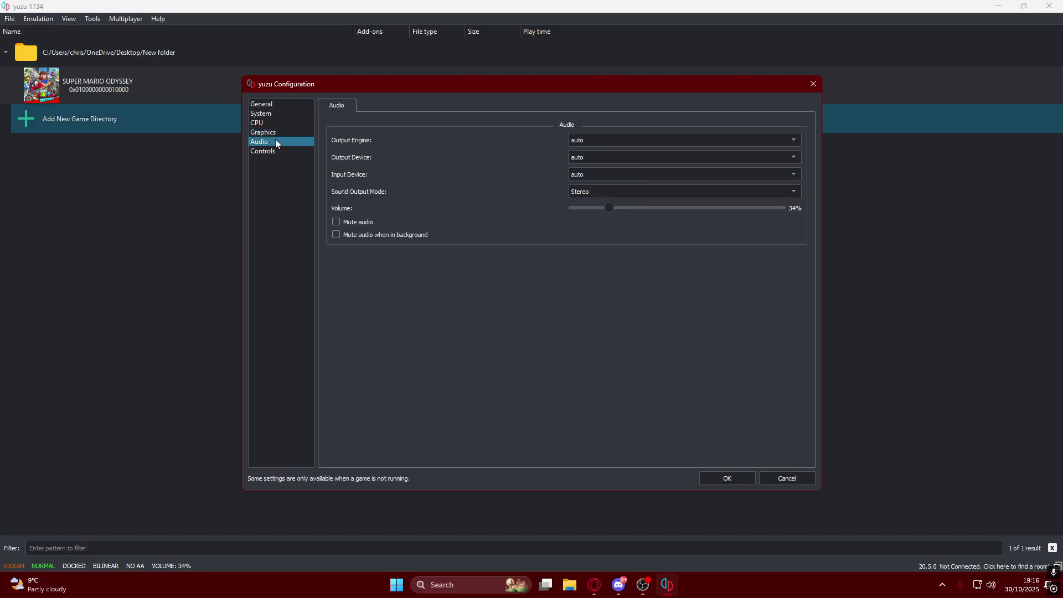
Examine the Player 1 controls, checking the available input devices and controller profiles
{"action": "left_click", "coordinate": [265, 151]}
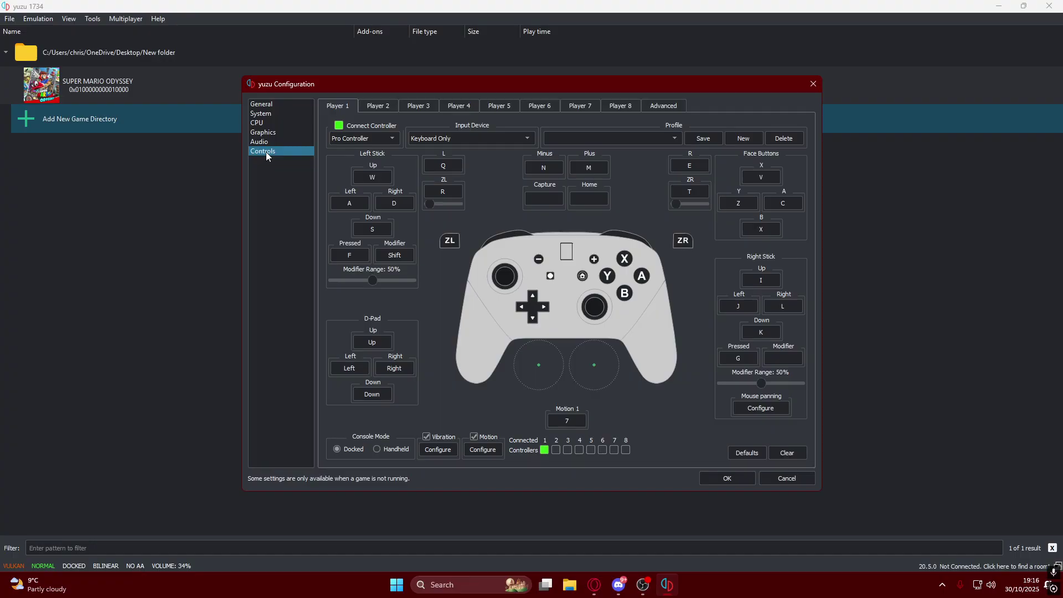
{"action": "left_click", "coordinate": [454, 138]}
{"action": "left_click", "coordinate": [454, 138]}
{"action": "left_click", "coordinate": [452, 137]}
{"action": "left_click", "coordinate": [453, 137]}
{"action": "left_click", "coordinate": [452, 136]}
{"action": "left_click", "coordinate": [453, 136]}
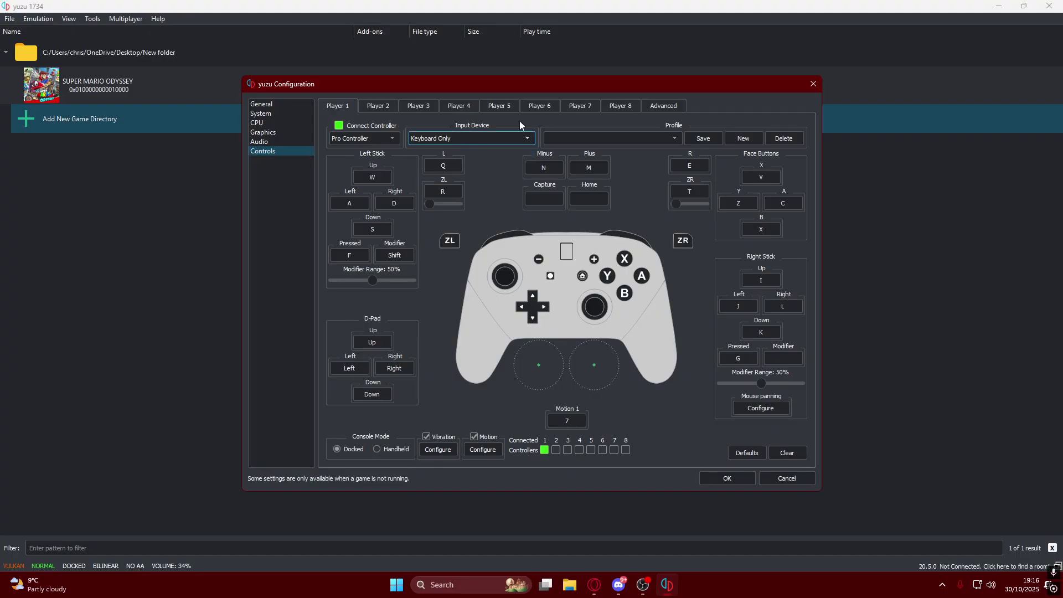
{"action": "left_click", "coordinate": [631, 138]}
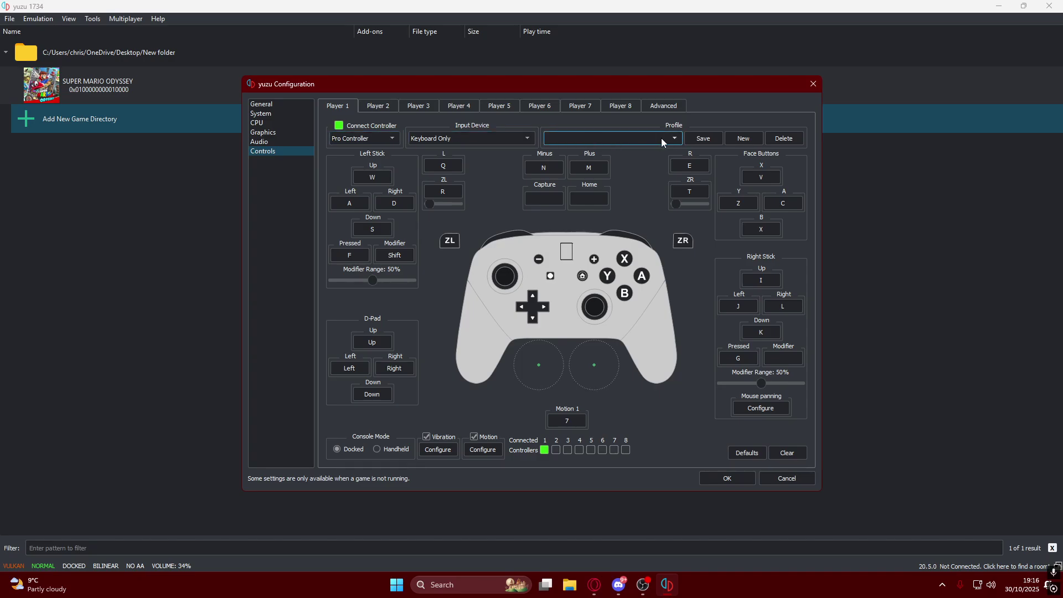
Check the available input device choices for Player 1, leaving Keyboard Only selected
{"action": "left_click", "coordinate": [454, 138]}
{"action": "left_click", "coordinate": [433, 141]}
{"action": "left_click", "coordinate": [437, 141]}
{"action": "left_click", "coordinate": [428, 148]}
{"action": "left_click", "coordinate": [438, 138]}
{"action": "left_click", "coordinate": [438, 157]}
Create and save a Player 1 controller profile named sfsfasf, and accept the configuration
{"action": "left_click", "coordinate": [706, 139]}
{"action": "left_click", "coordinate": [743, 138]}
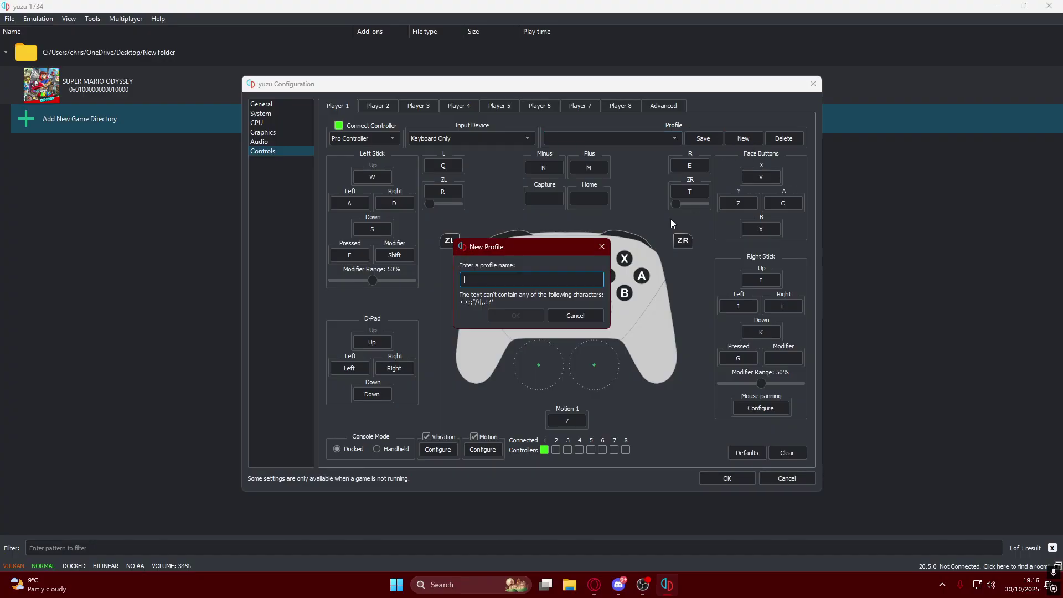
{"action": "type", "text": "sfsfasf"}
{"action": "left_click", "coordinate": [509, 316]}
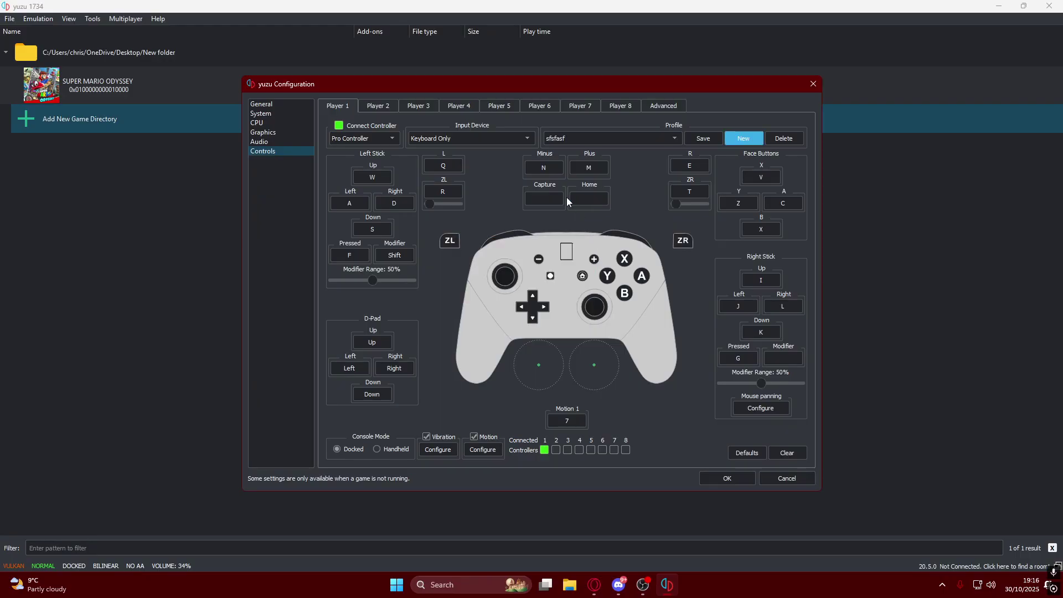
{"action": "left_click", "coordinate": [716, 136]}
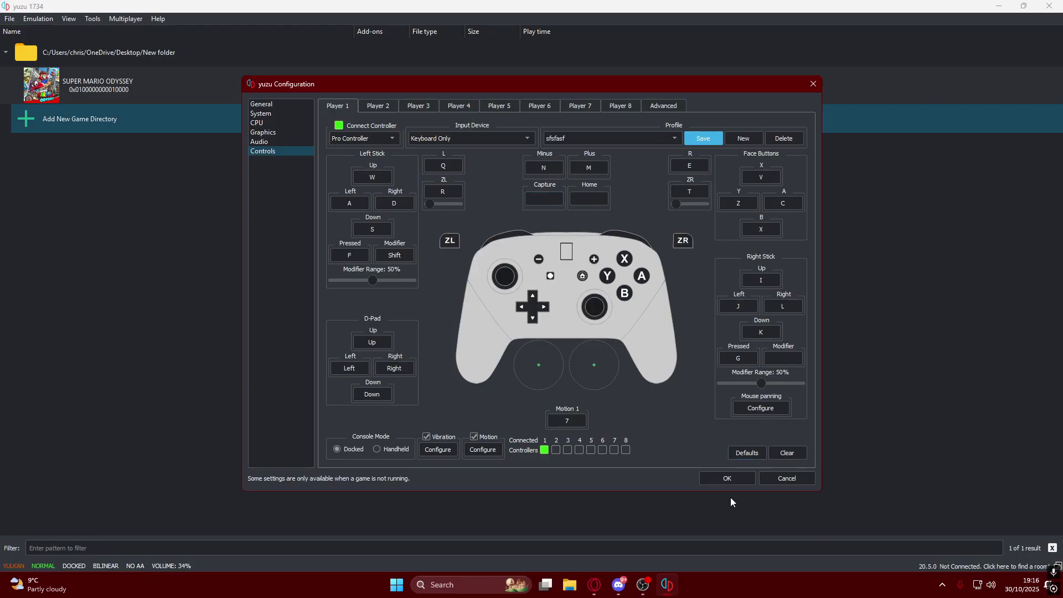
{"action": "left_click", "coordinate": [725, 479]}
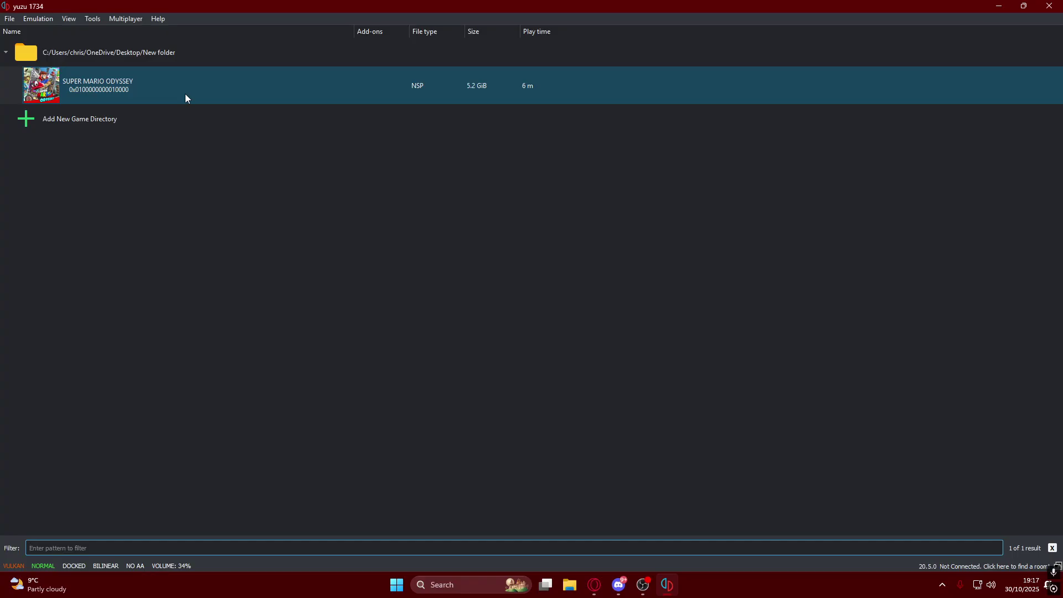
Open the mod data location of Super Mario Odyssey and delete its existing speed mod folder
{"action": "right_click", "coordinate": [186, 97]}
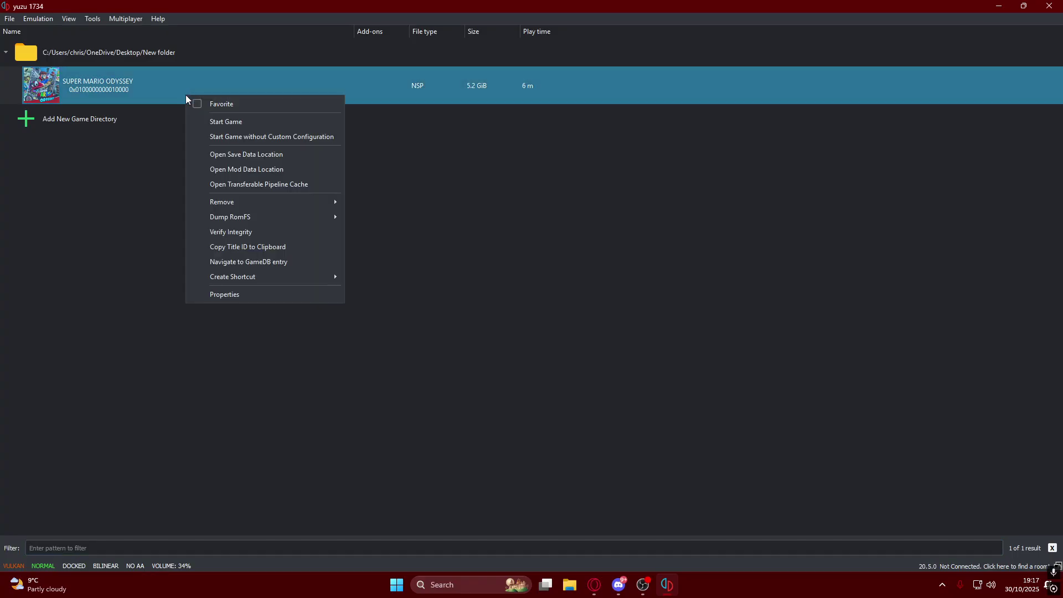
{"action": "left_click", "coordinate": [264, 168]}
{"action": "left_click", "coordinate": [141, 186]}
{"action": "right_click", "coordinate": [142, 186]}
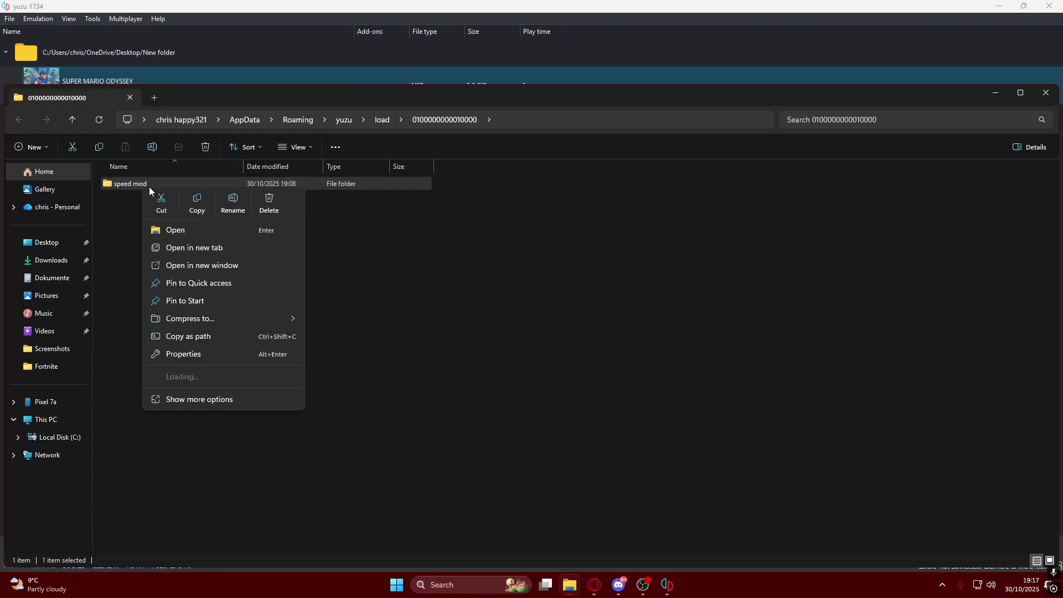
{"action": "left_click", "coordinate": [270, 204]}
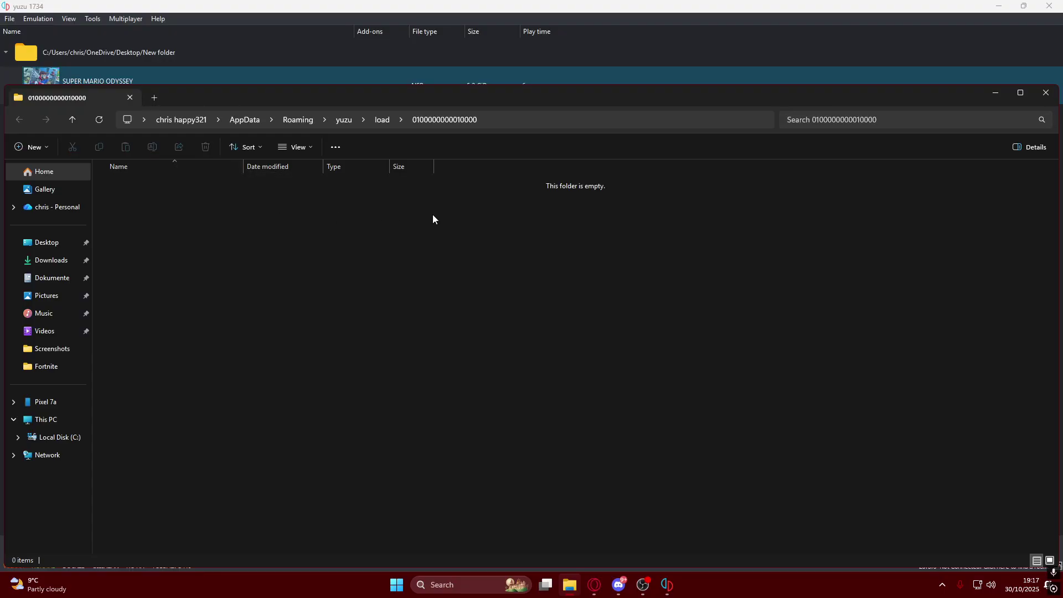
{"action": "left_click", "coordinate": [996, 94]}
Switch to Opera, look through the GameBanana page of the Speed and fly mod and download its zip version
{"action": "mouse_move", "coordinate": [592, 590]}
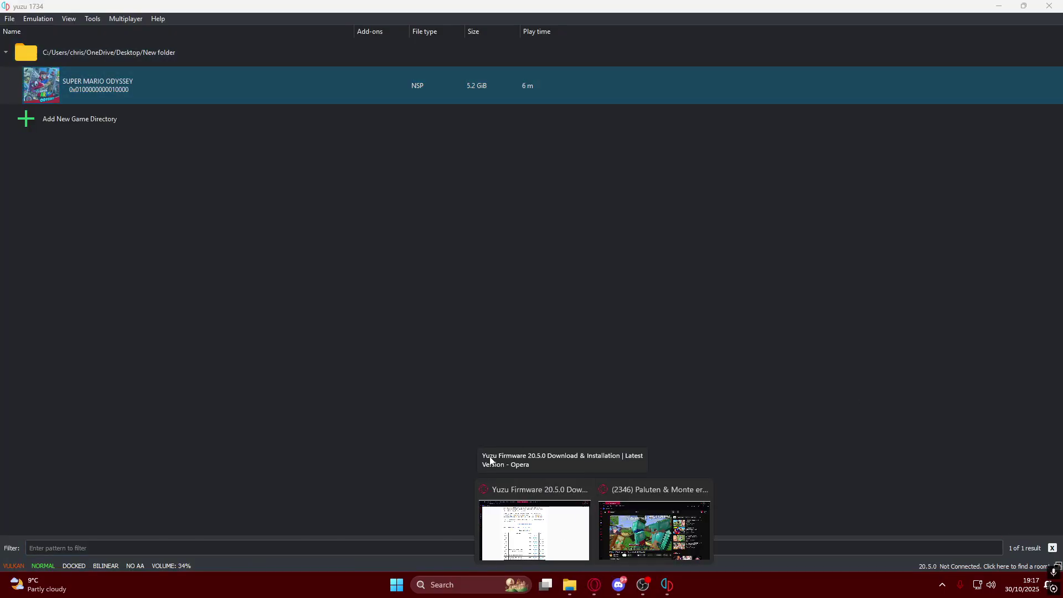
{"action": "left_click", "coordinate": [535, 529]}
{"action": "left_click", "coordinate": [521, 14]}
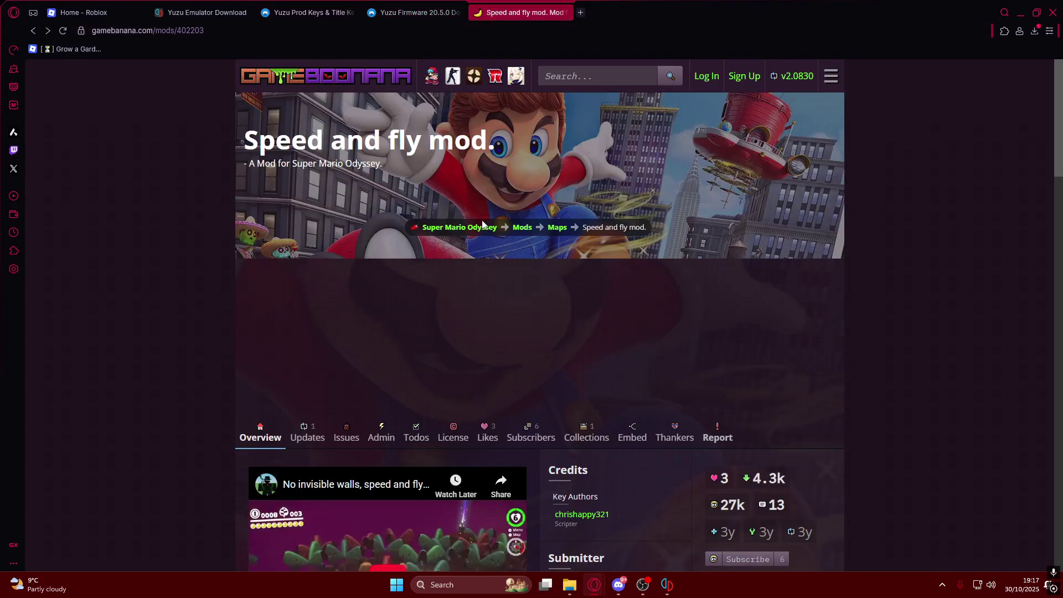
{"action": "scroll", "coordinate": [294, 171], "scroll_direction": "down", "scroll_amount": 4}
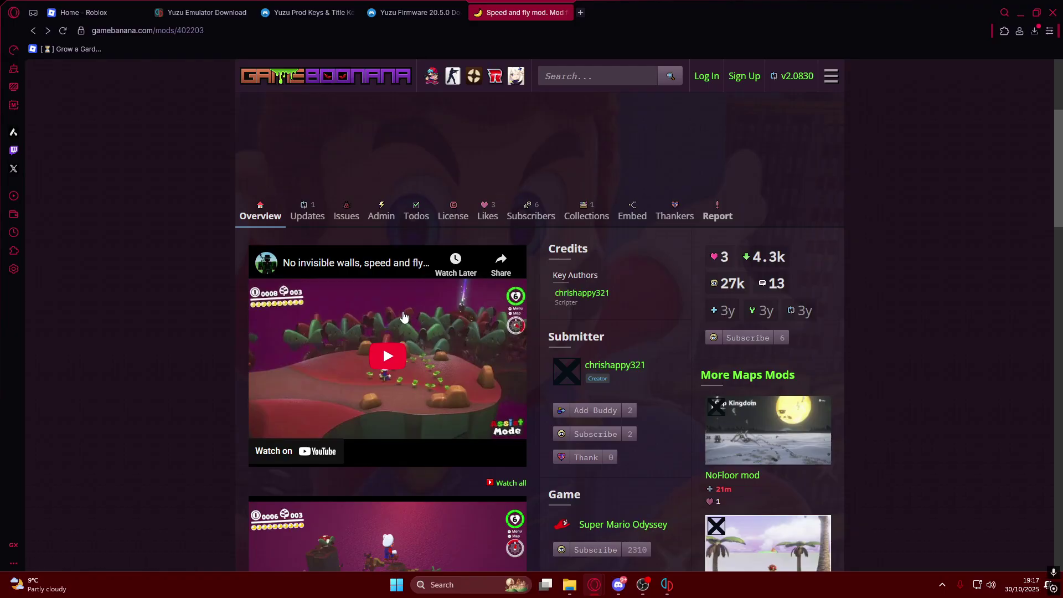
{"action": "scroll", "coordinate": [451, 309], "scroll_direction": "down", "scroll_amount": 14}
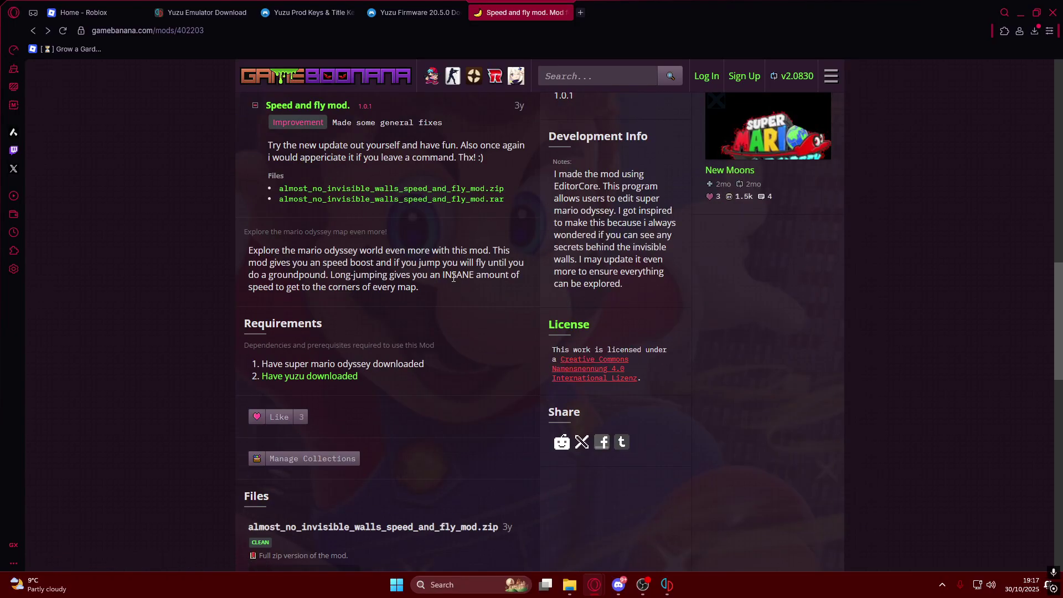
{"action": "scroll", "coordinate": [453, 277], "scroll_direction": "up", "scroll_amount": 20}
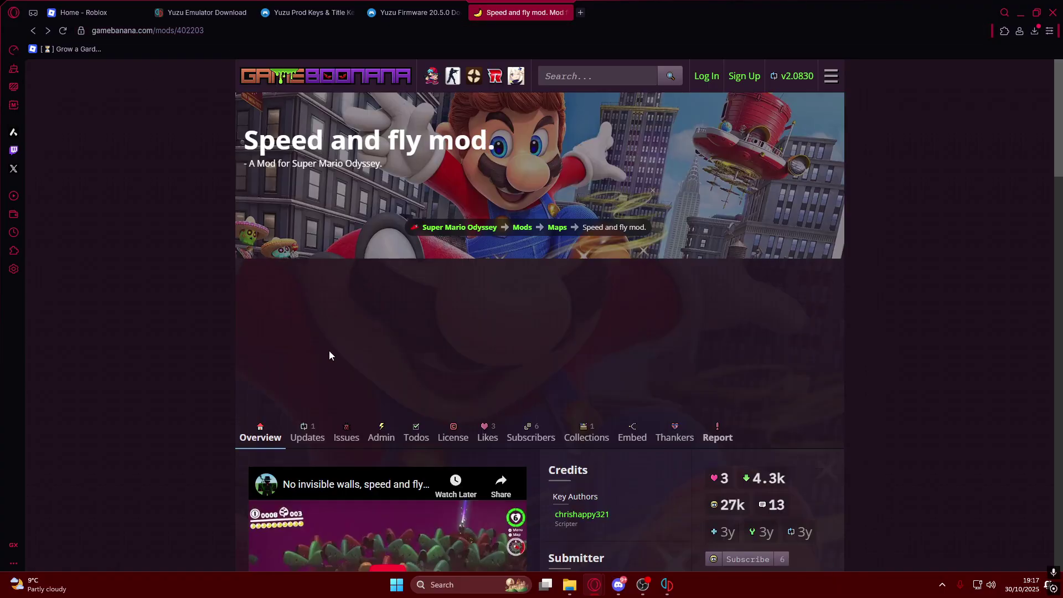
{"action": "scroll", "coordinate": [385, 323], "scroll_direction": "down", "scroll_amount": 6}
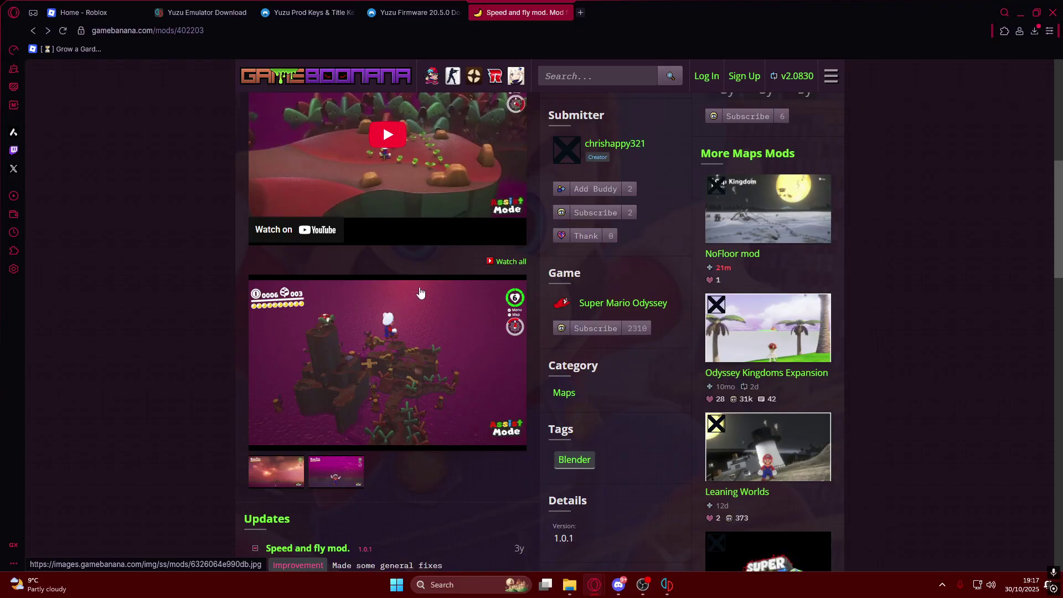
{"action": "scroll", "coordinate": [427, 294], "scroll_direction": "down", "scroll_amount": 5}
{"action": "scroll", "coordinate": [470, 304], "scroll_direction": "down", "scroll_amount": 5}
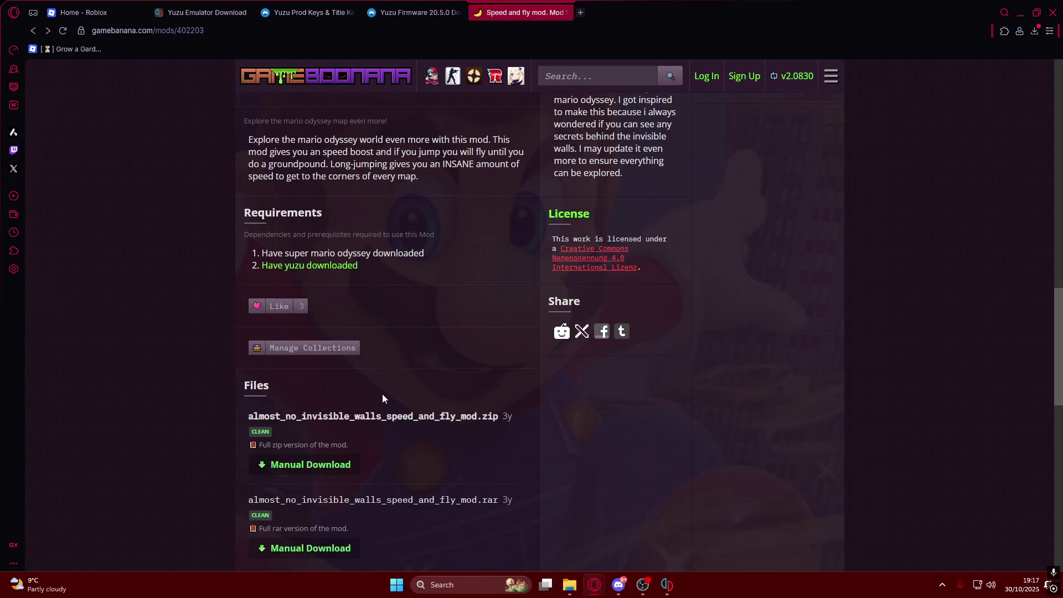
{"action": "scroll", "coordinate": [516, 415], "scroll_direction": "down", "scroll_amount": 4}
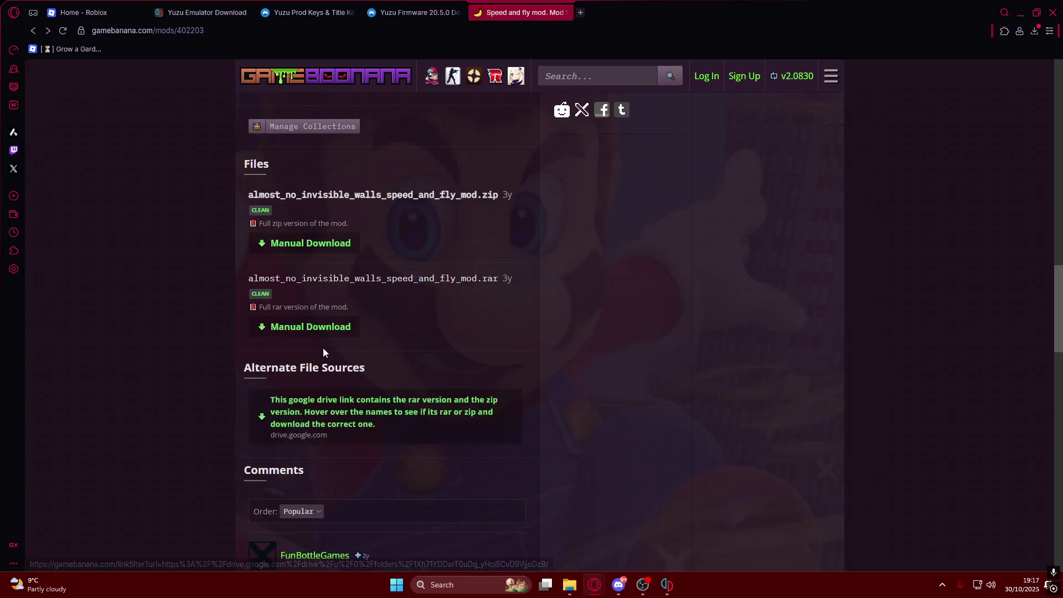
{"action": "left_click", "coordinate": [285, 247]}
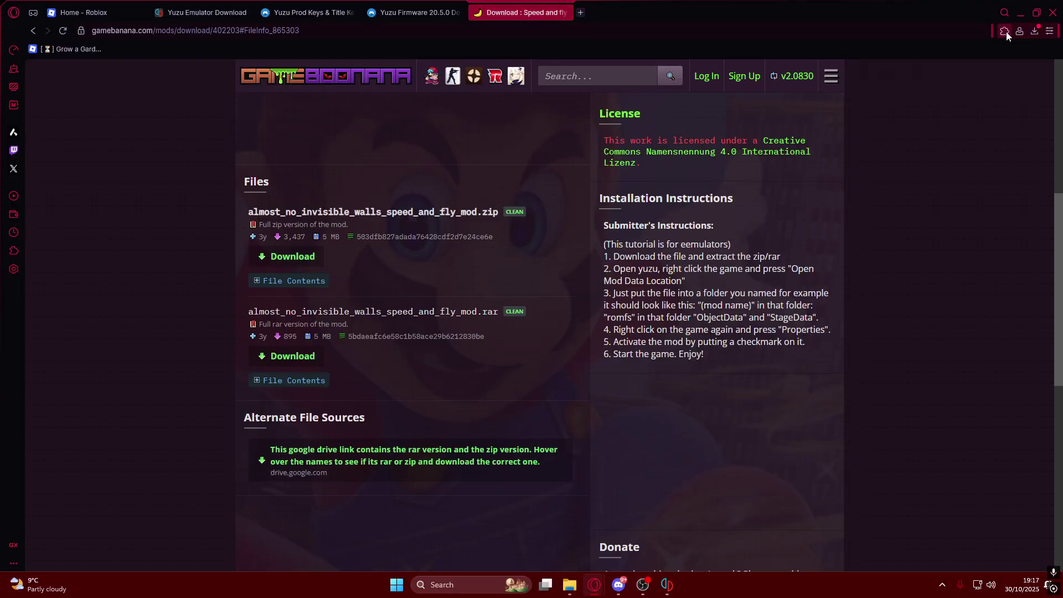
{"action": "left_click", "coordinate": [1019, 11]}
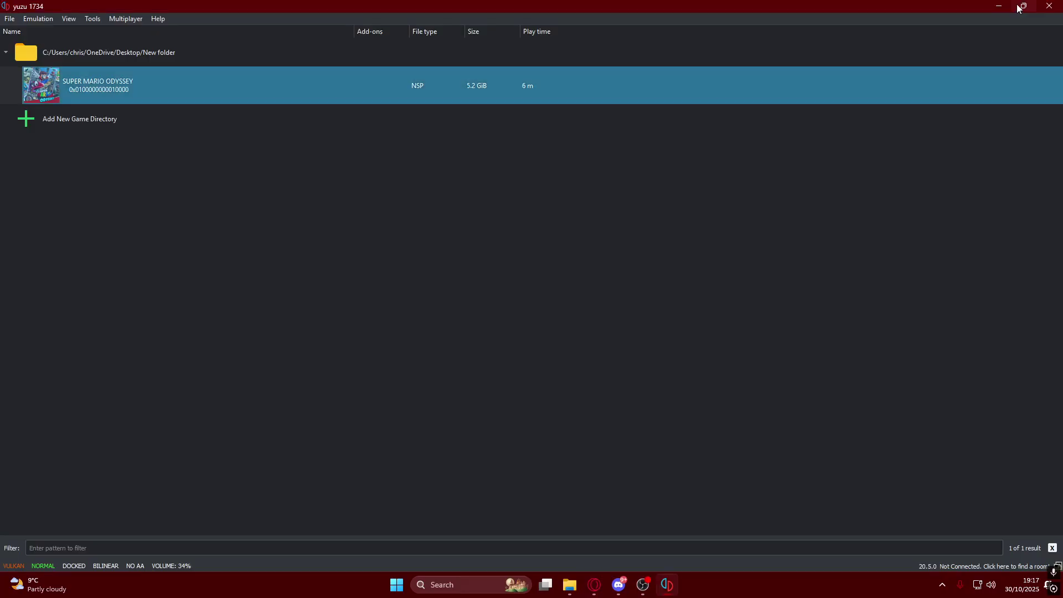
Open the Downloads folder in a second File Explorer window, offset from the game's mod folder window
{"action": "left_click", "coordinate": [573, 587]}
{"action": "right_click", "coordinate": [570, 585]}
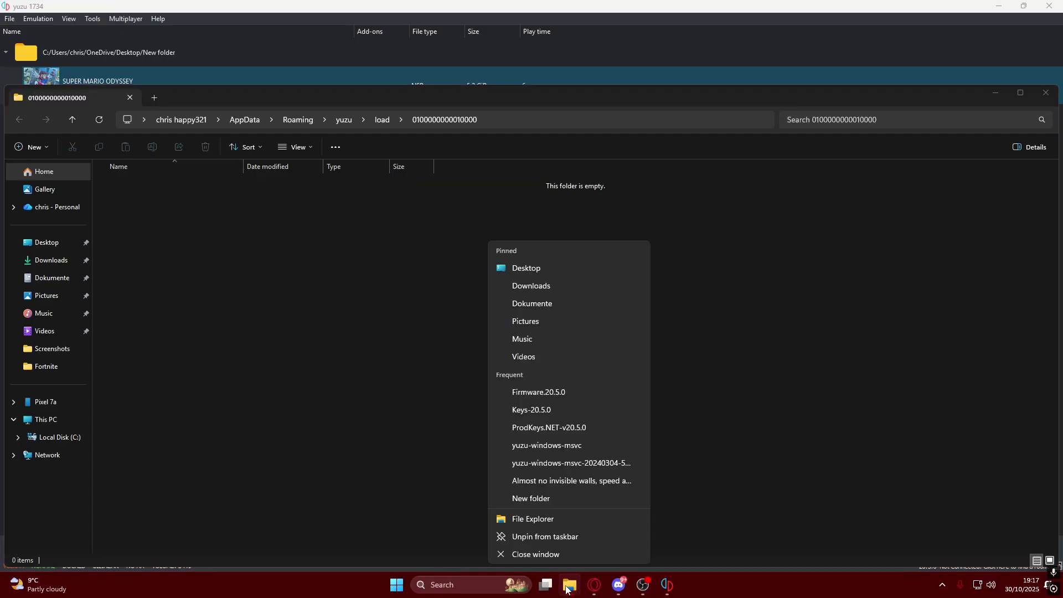
{"action": "right_click", "coordinate": [576, 587]}
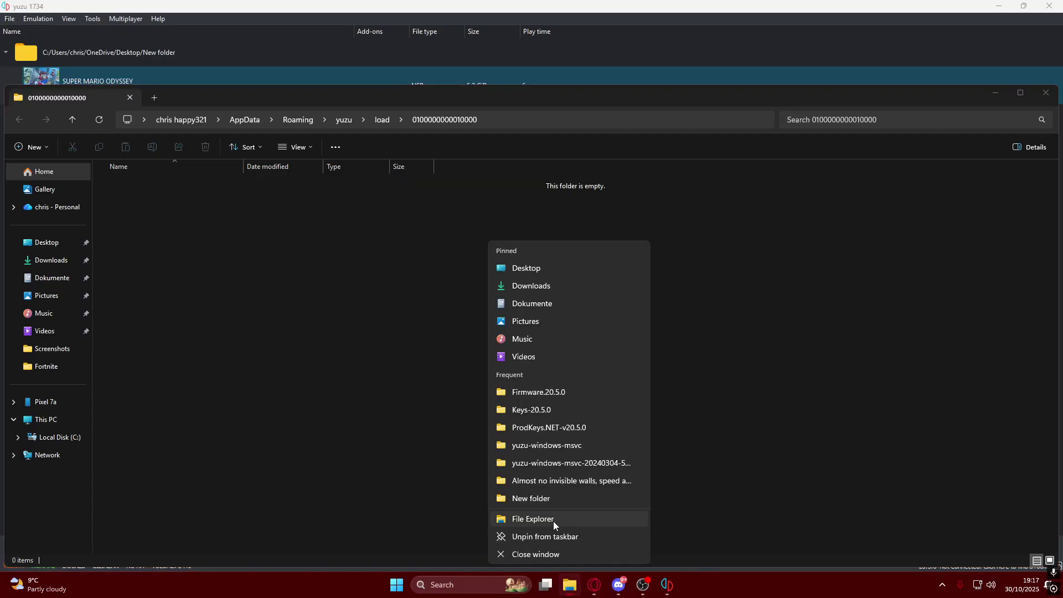
{"action": "left_click", "coordinate": [553, 520]}
{"action": "left_click_drag", "start_coordinate": [441, 91], "coordinate": [696, 75]}
{"action": "left_click", "coordinate": [312, 247]}
Extract almost_no_invisible_walls_speed_and_fly_mod.zip in the Downloads folder
{"action": "left_click", "coordinate": [424, 184]}
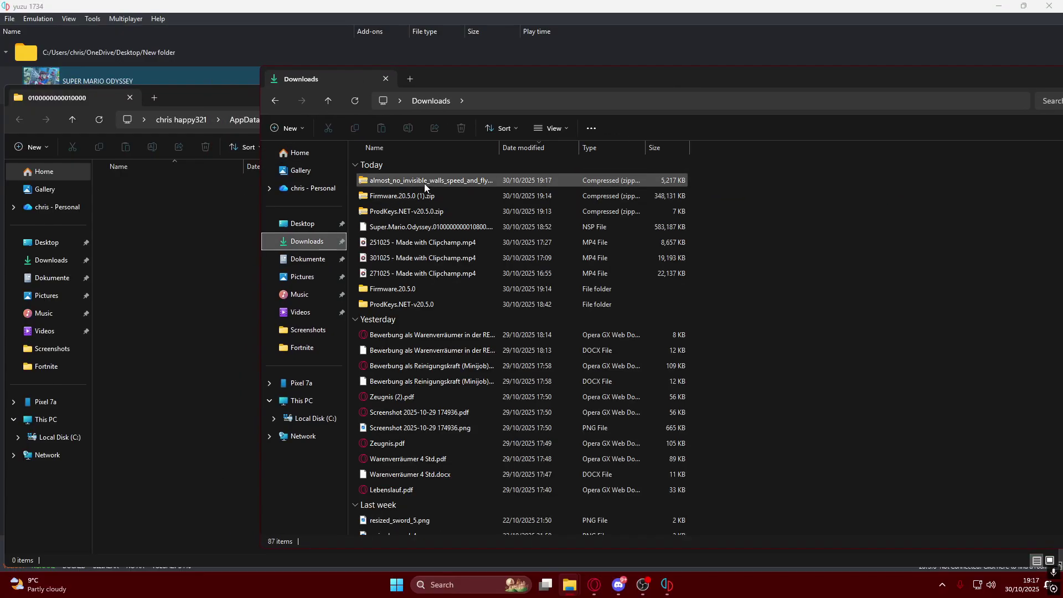
{"action": "right_click", "coordinate": [424, 184]}
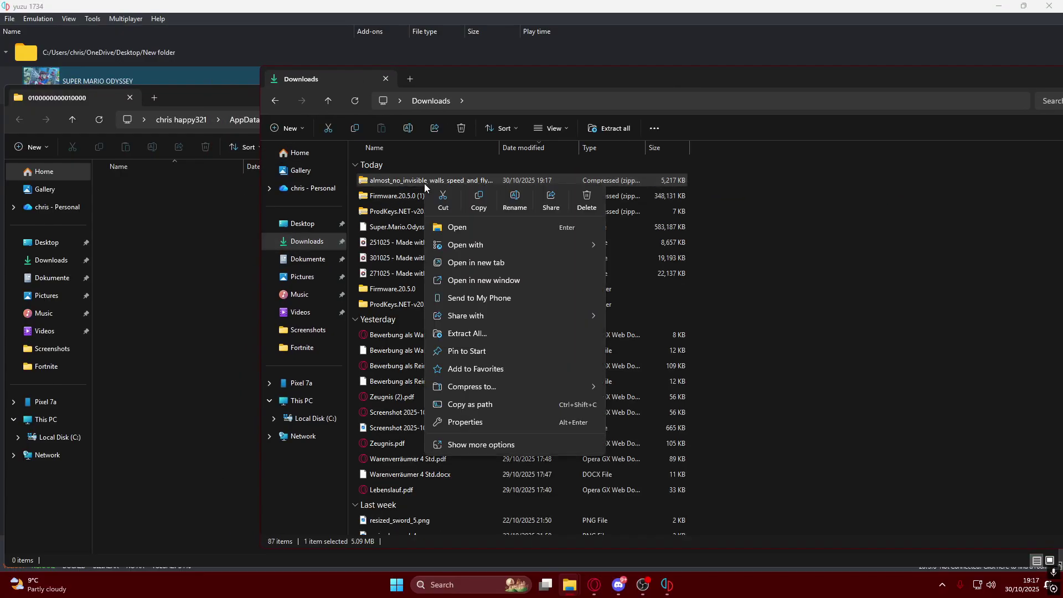
{"action": "left_click", "coordinate": [480, 334]}
{"action": "left_click", "coordinate": [639, 400]}
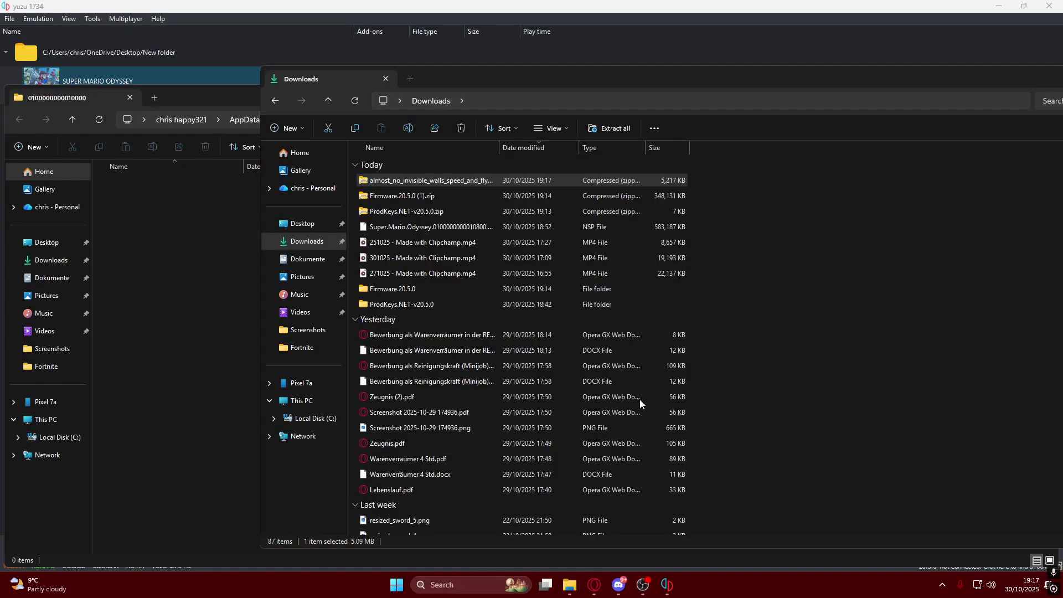
Close the Downloads window and open the extracted Almost no invisible walls, speed and fly mod folder
{"action": "left_click_drag", "start_coordinate": [537, 12], "coordinate": [847, 93]}
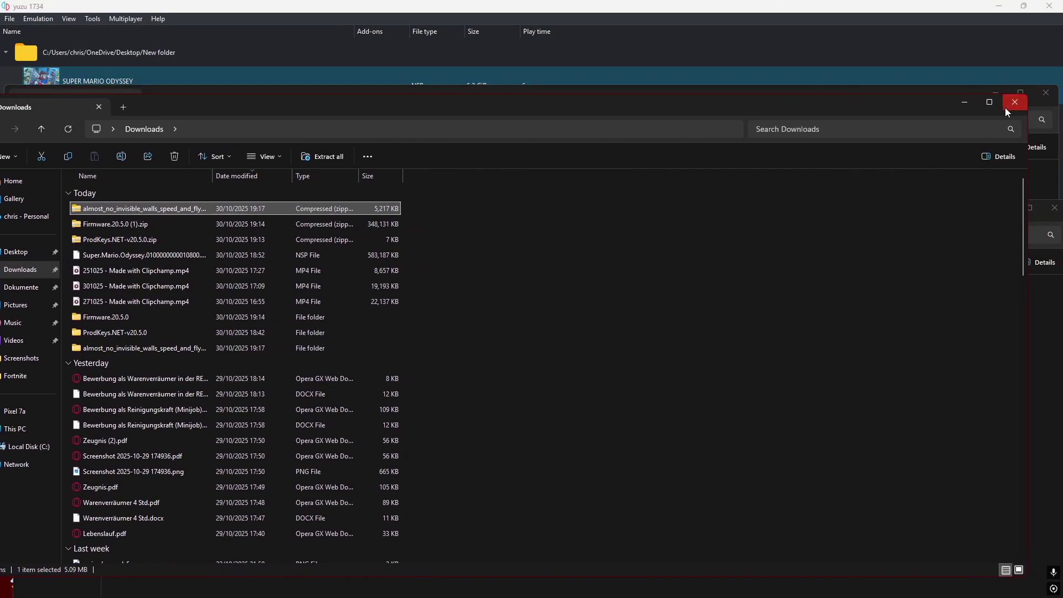
{"action": "left_click", "coordinate": [1007, 105]}
{"action": "left_click_drag", "start_coordinate": [262, 214], "coordinate": [532, 213]}
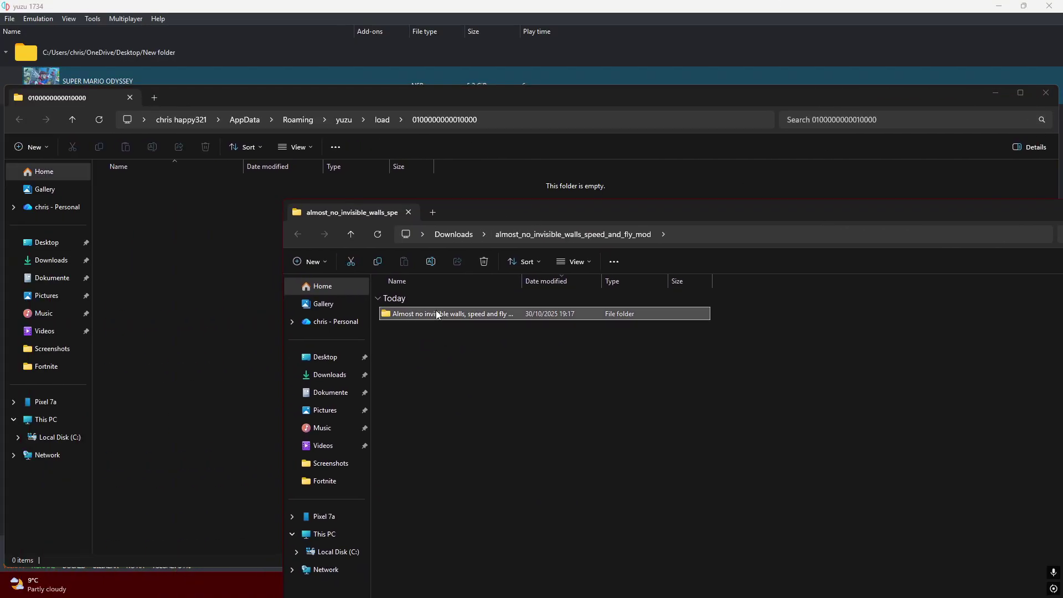
{"action": "double_click", "coordinate": [436, 311]}
Create a new folder named speed mod in the game's mod data location
{"action": "left_click", "coordinate": [174, 207]}
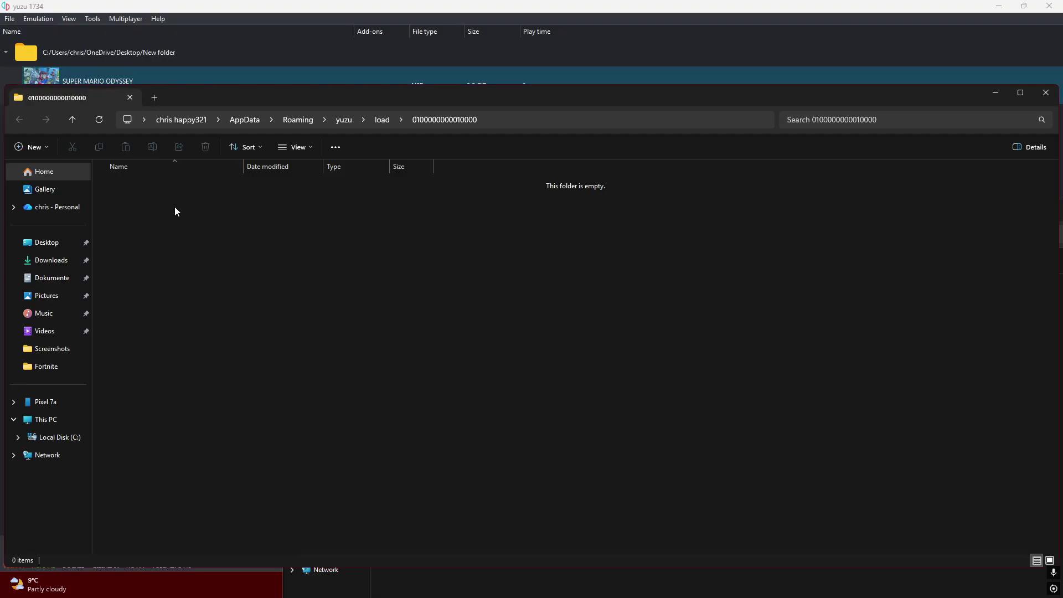
{"action": "right_click", "coordinate": [174, 207]}
{"action": "mouse_move", "coordinate": [209, 275]}
{"action": "left_click", "coordinate": [353, 281]}
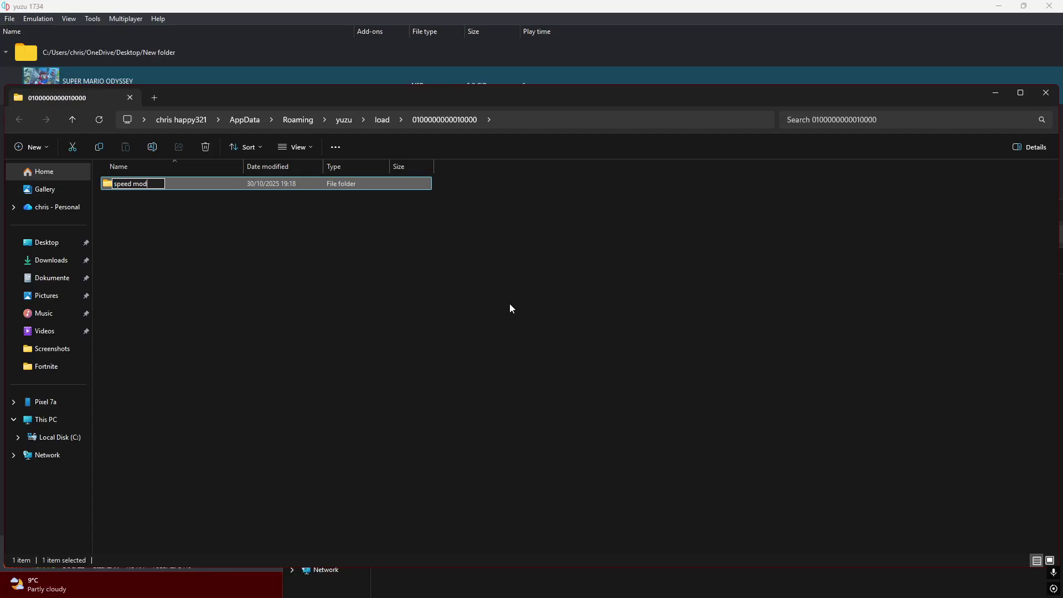
{"action": "key", "text": "Return"}
Move the romfs folder from the extracted mod into the speed mod folder and check its contents
{"action": "left_click", "coordinate": [444, 578]}
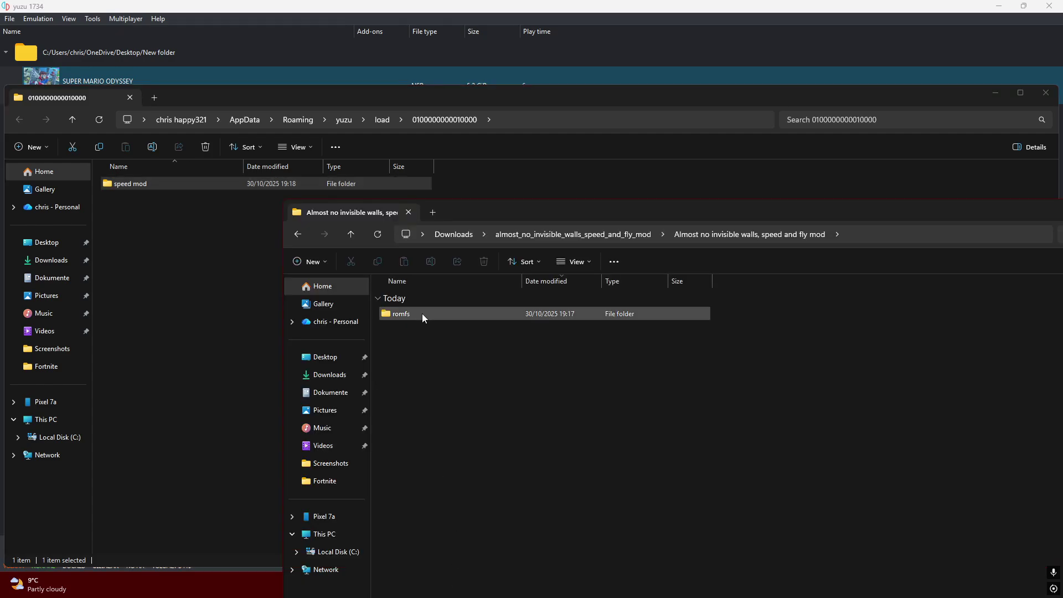
{"action": "left_click_drag", "start_coordinate": [422, 313], "coordinate": [190, 185]}
{"action": "double_click", "coordinate": [173, 184]}
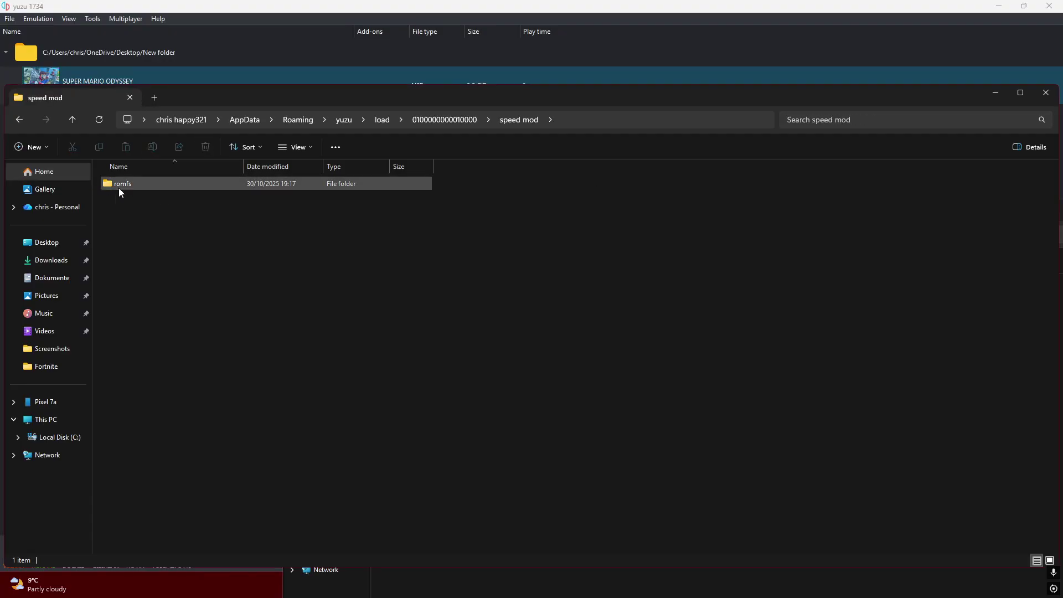
{"action": "left_click", "coordinate": [22, 121]}
Close the extracted mod and game mod folder windows to return to Yuzu
{"action": "left_click", "coordinate": [463, 588]}
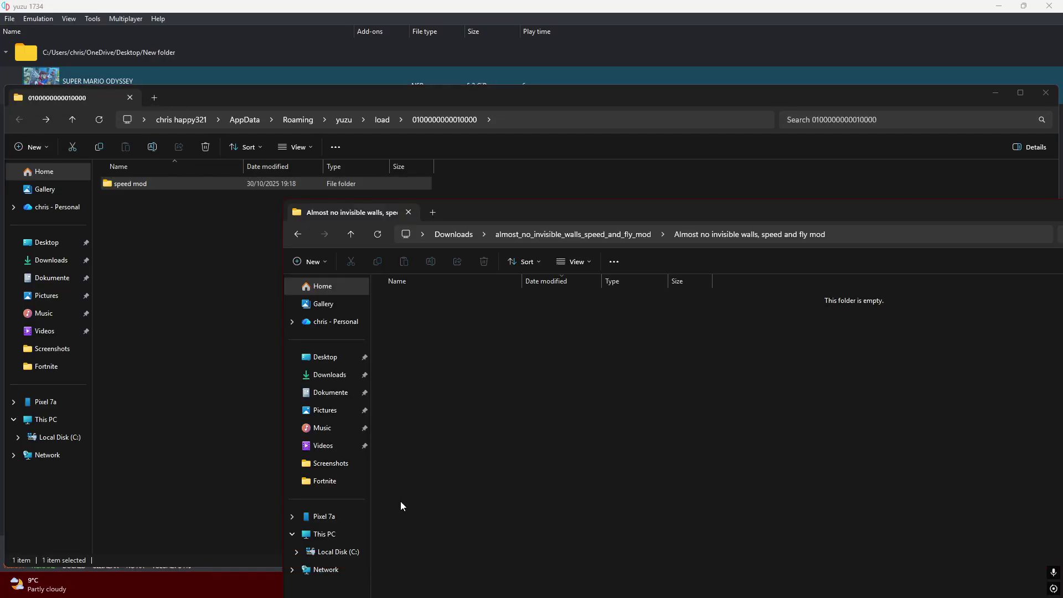
{"action": "left_click_drag", "start_coordinate": [655, 220], "coordinate": [233, 288]}
{"action": "left_click", "coordinate": [926, 283]}
{"action": "left_click", "coordinate": [919, 83]}
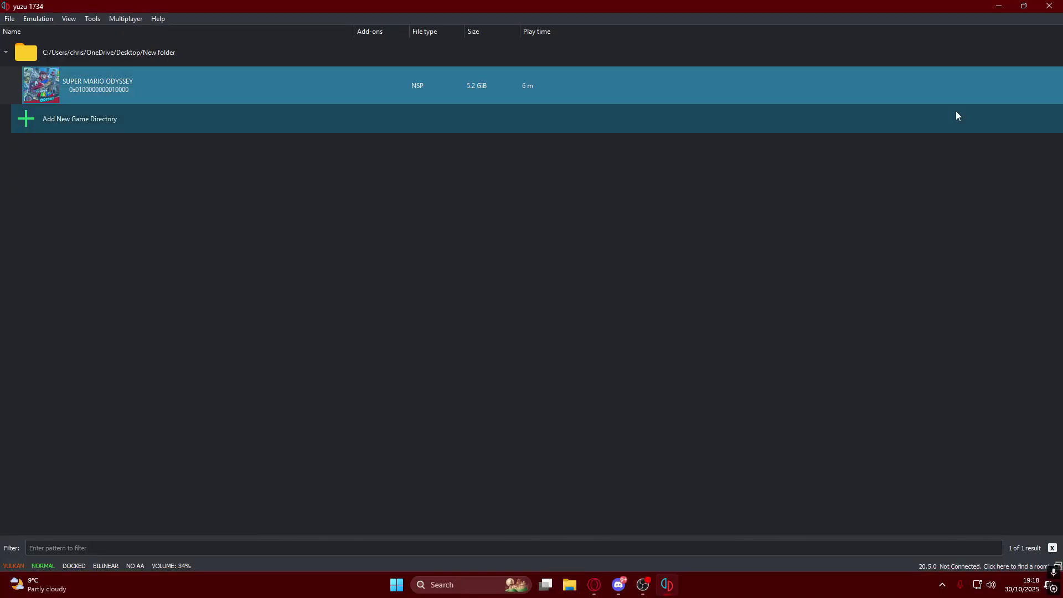
Disable the speed mod add-on in the properties of Super Mario Odyssey
{"action": "right_click", "coordinate": [139, 91]}
{"action": "left_click", "coordinate": [176, 289]}
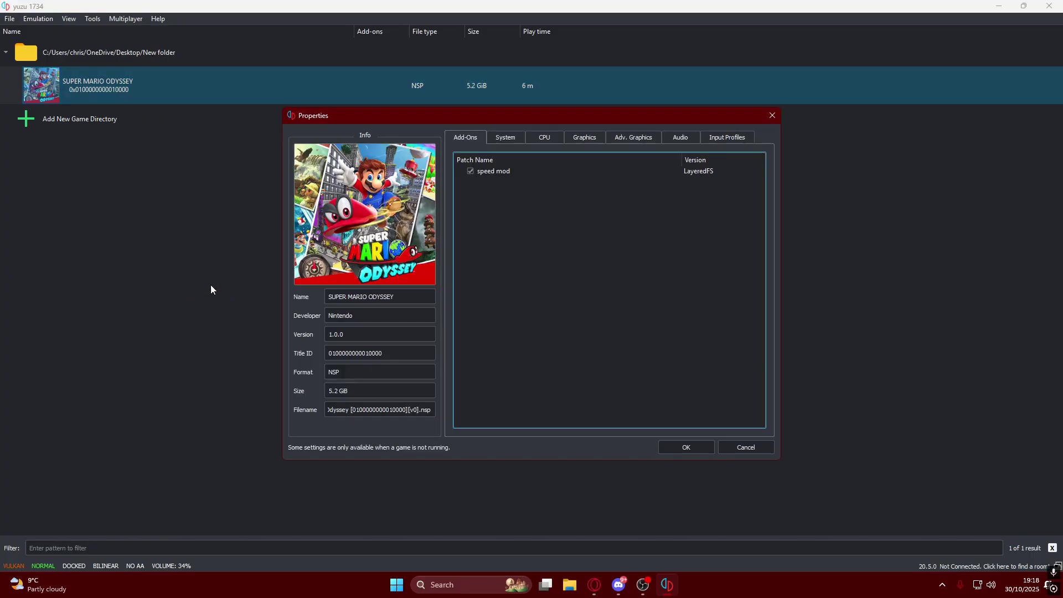
{"action": "left_click", "coordinate": [472, 173]}
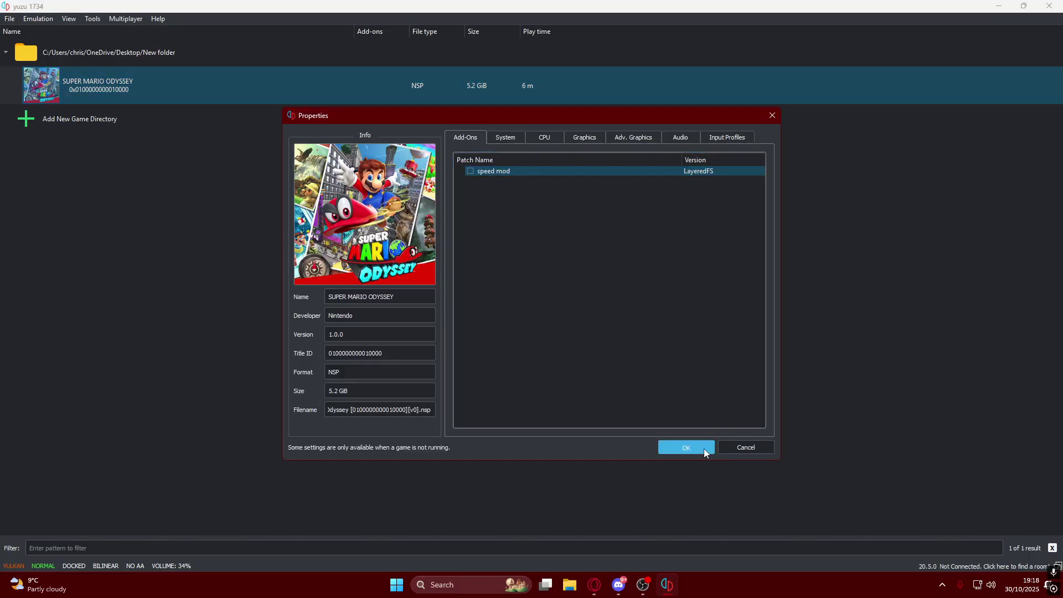
{"action": "left_click", "coordinate": [766, 450]}
Enable the speed mod add-on in the properties of Super Mario Odyssey
{"action": "right_click", "coordinate": [129, 88]}
{"action": "left_click", "coordinate": [183, 279]}
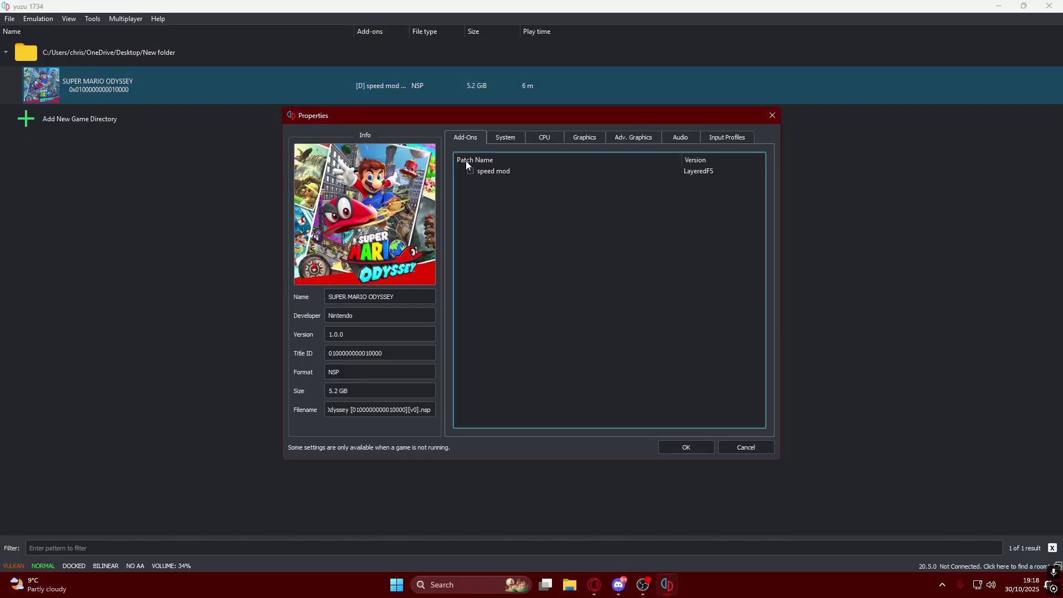
{"action": "left_click", "coordinate": [469, 171]}
{"action": "left_click", "coordinate": [695, 451]}
Review the add-on, system, CPU and graphics settings in the properties of Super Mario Odyssey
{"action": "right_click", "coordinate": [135, 74]}
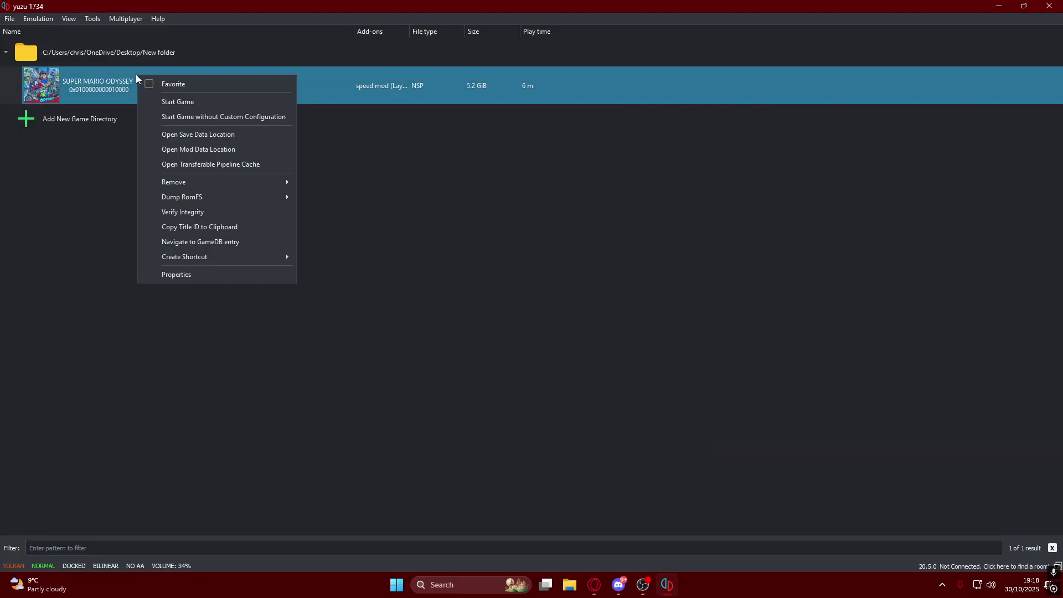
{"action": "left_click", "coordinate": [178, 276]}
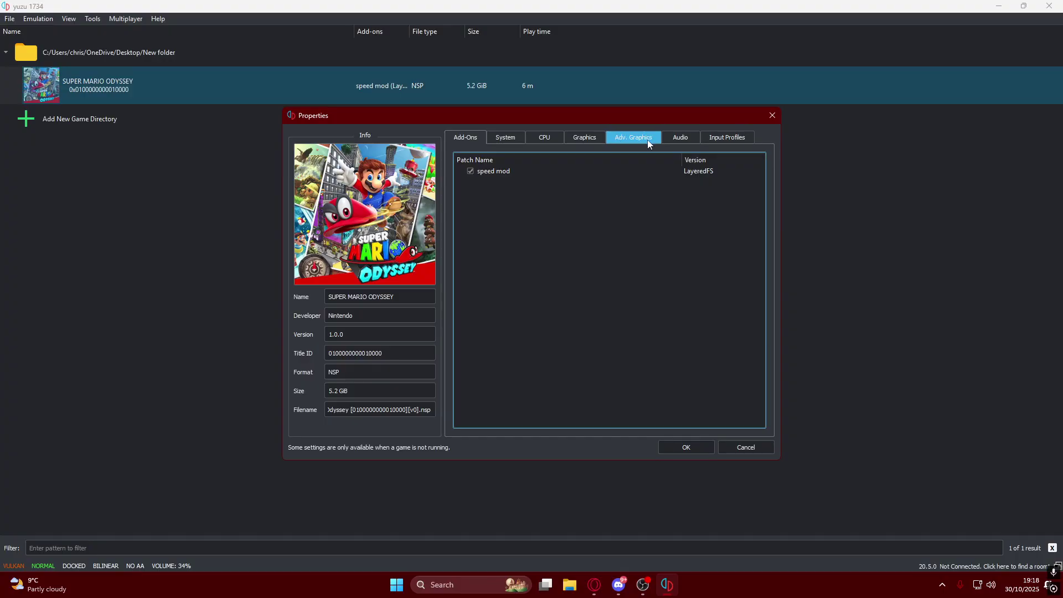
{"action": "left_click", "coordinate": [507, 138]}
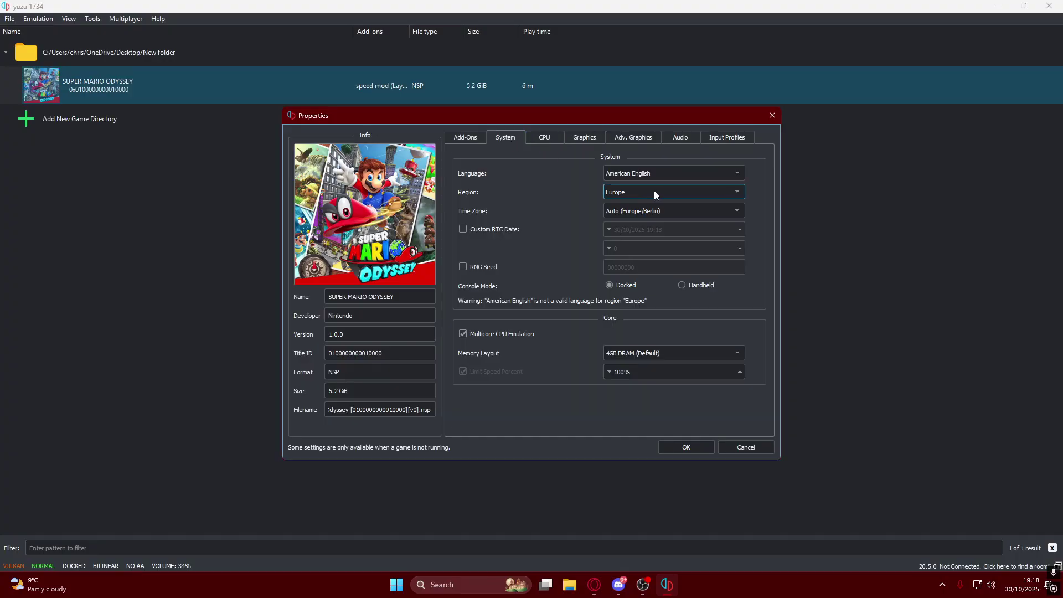
{"action": "left_click", "coordinate": [557, 141]}
{"action": "left_click", "coordinate": [577, 140]}
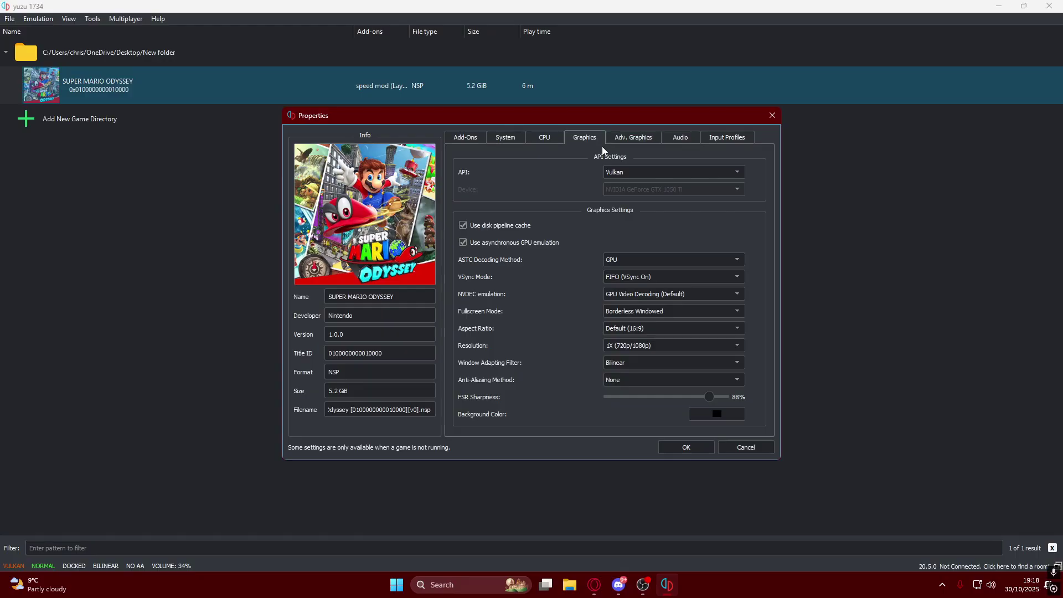
{"action": "left_click", "coordinate": [686, 448]}
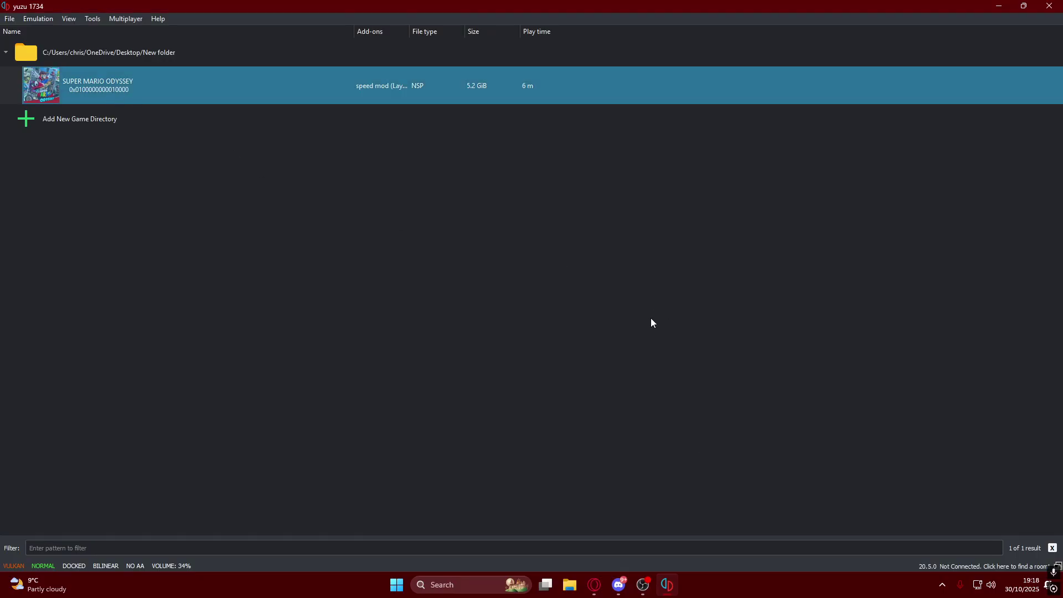
Start Super Mario Odyssey to test the speed mod in play, and stop the emulation
{"action": "key", "text": "Return"}
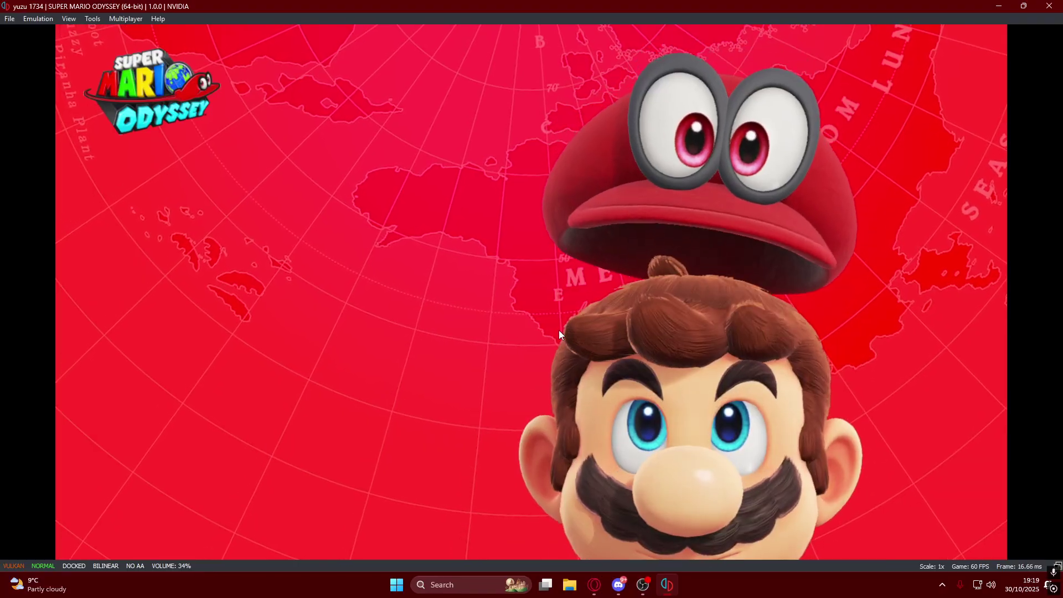
{"action": "key", "text": "c"}
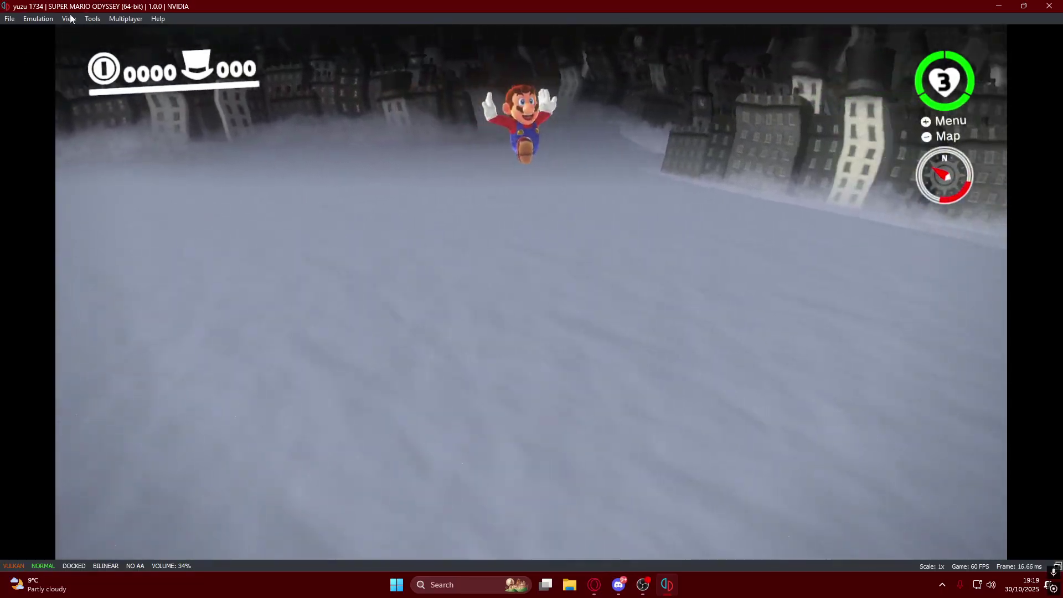
{"action": "left_click", "coordinate": [34, 20]}
{"action": "left_click", "coordinate": [61, 35]}
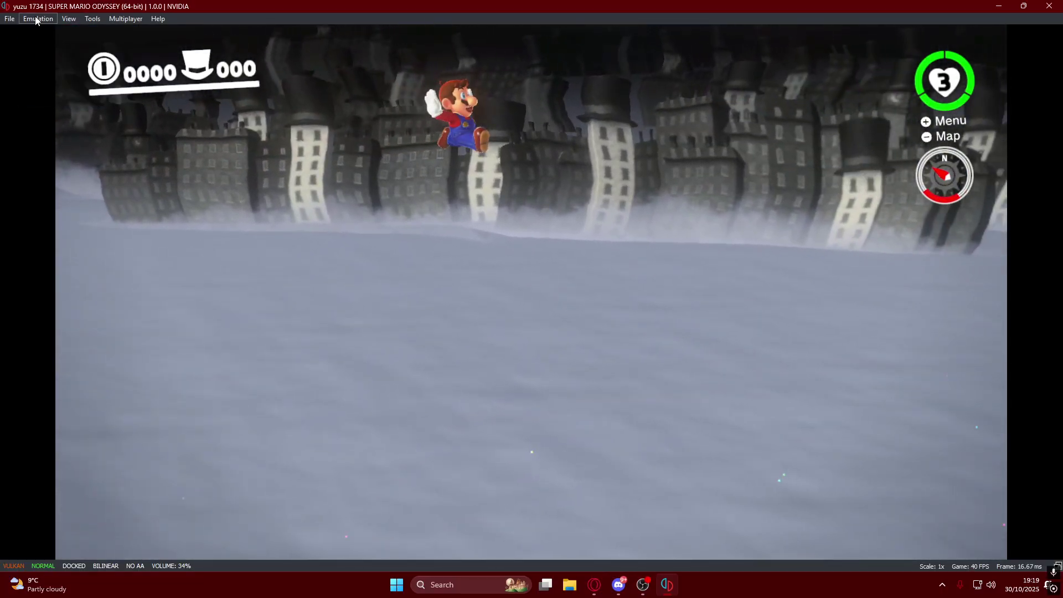
{"action": "left_click", "coordinate": [36, 20]}
{"action": "left_click", "coordinate": [68, 48]}
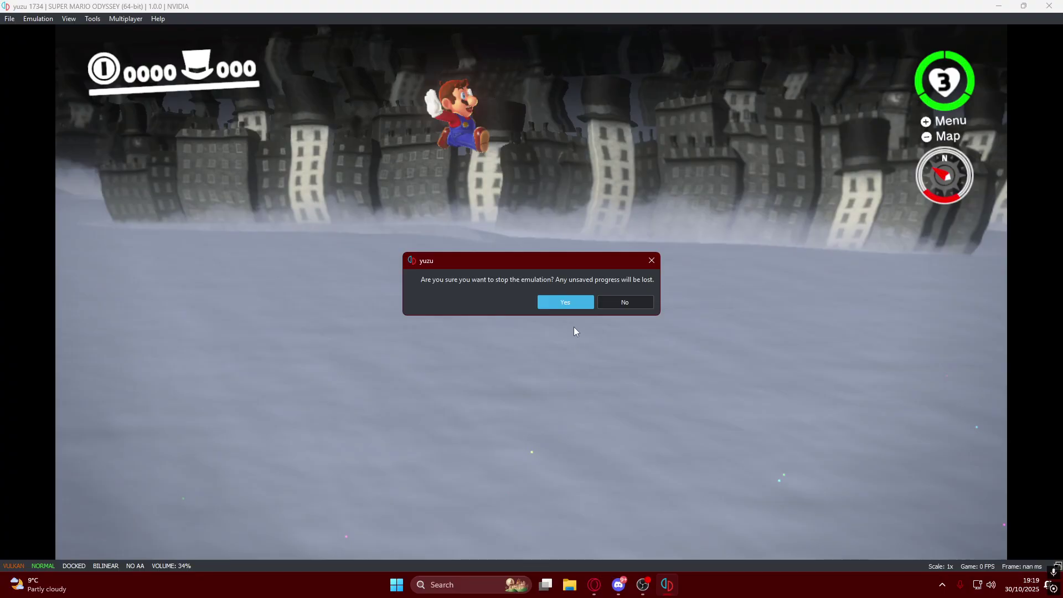
{"action": "left_click", "coordinate": [563, 302]}
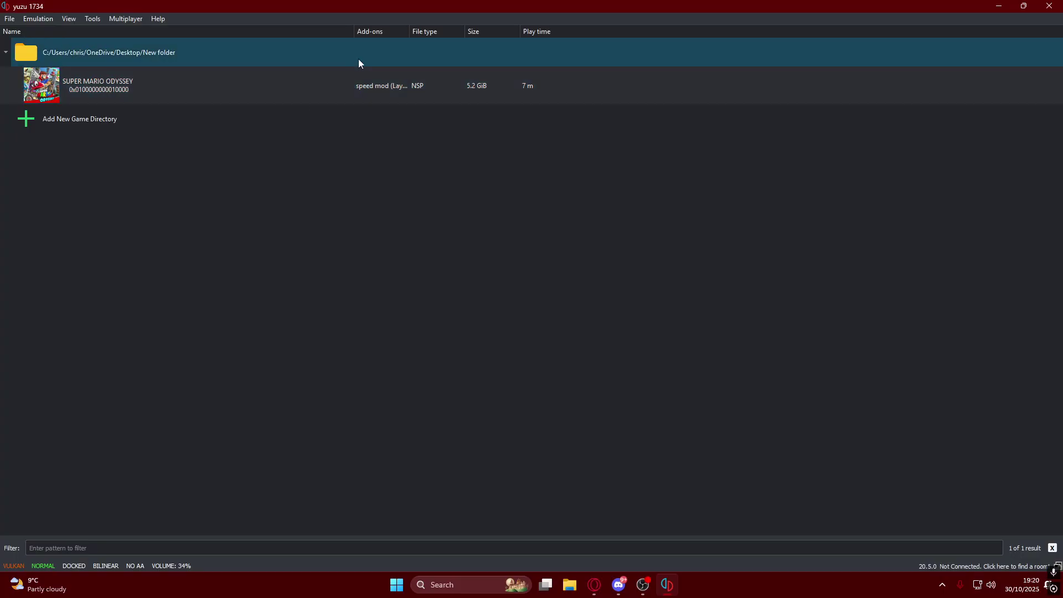
Check the add-ons in the properties of Super Mario Odyssey and open the game's save data location
{"action": "right_click", "coordinate": [379, 90]}
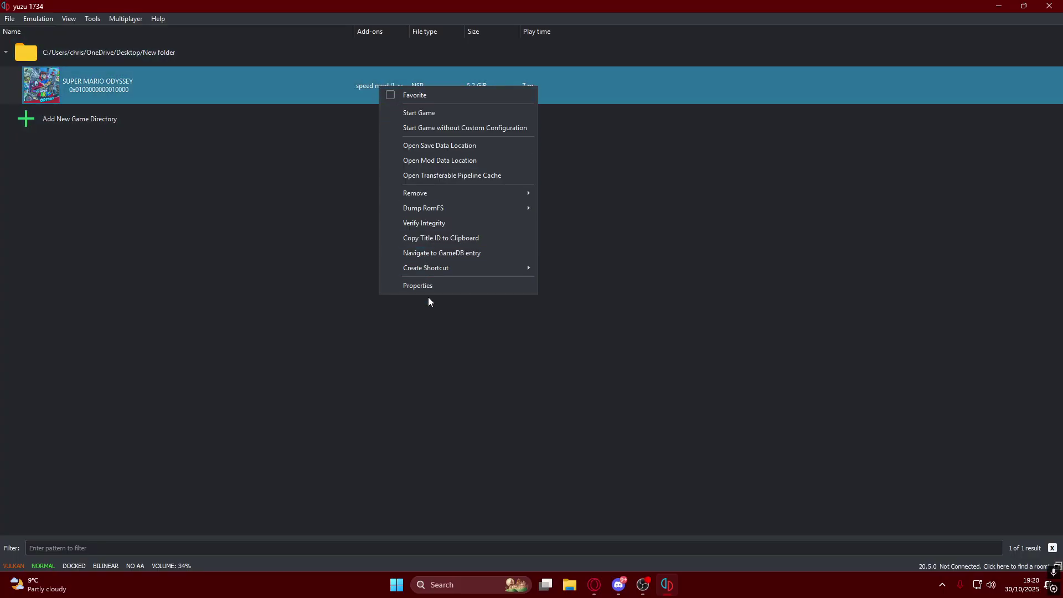
{"action": "left_click", "coordinate": [419, 285]}
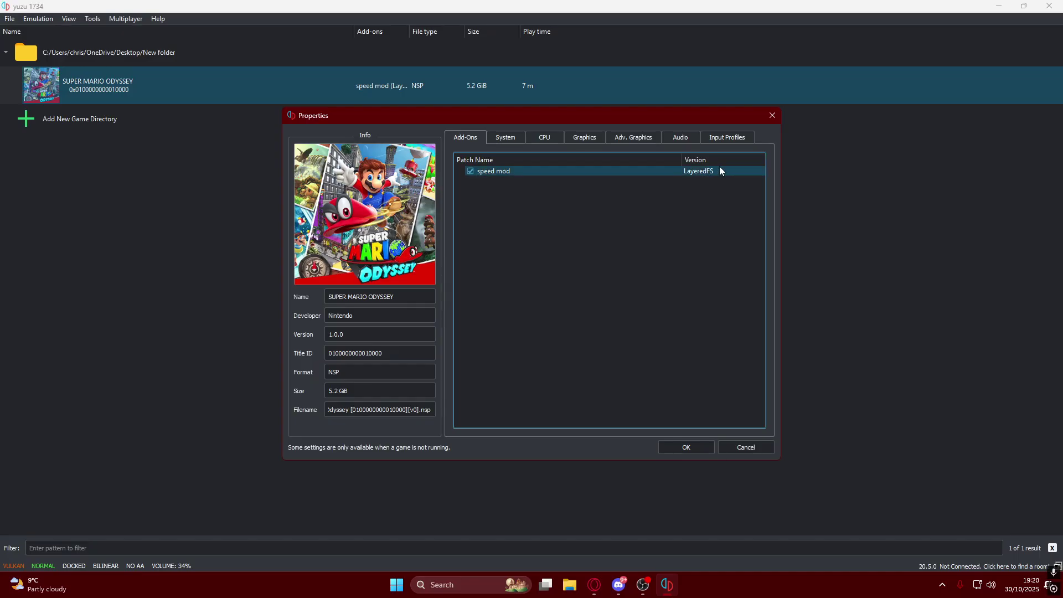
{"action": "left_click", "coordinate": [692, 445]}
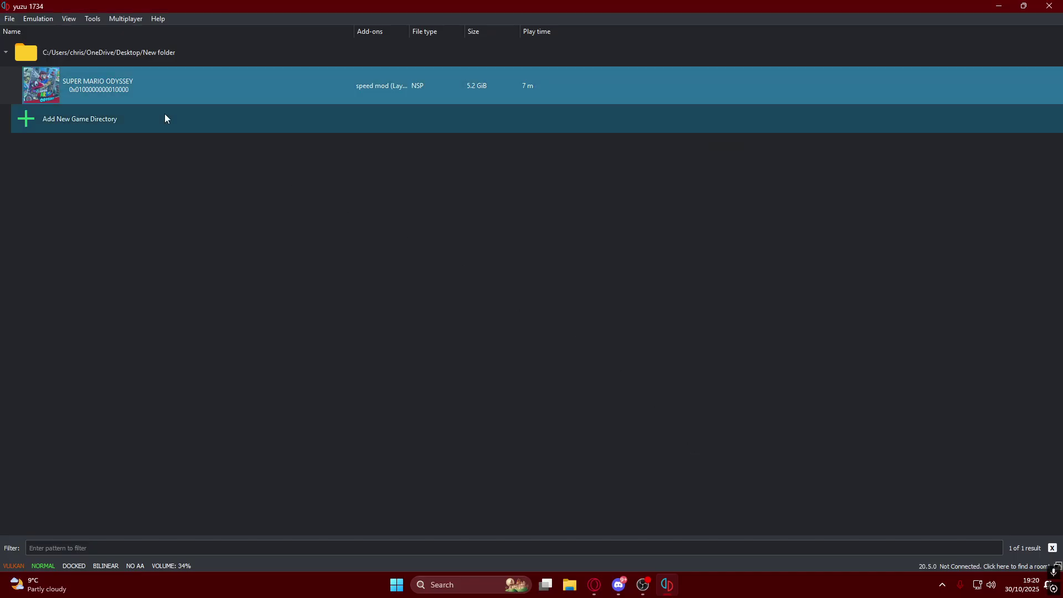
{"action": "right_click", "coordinate": [144, 101]}
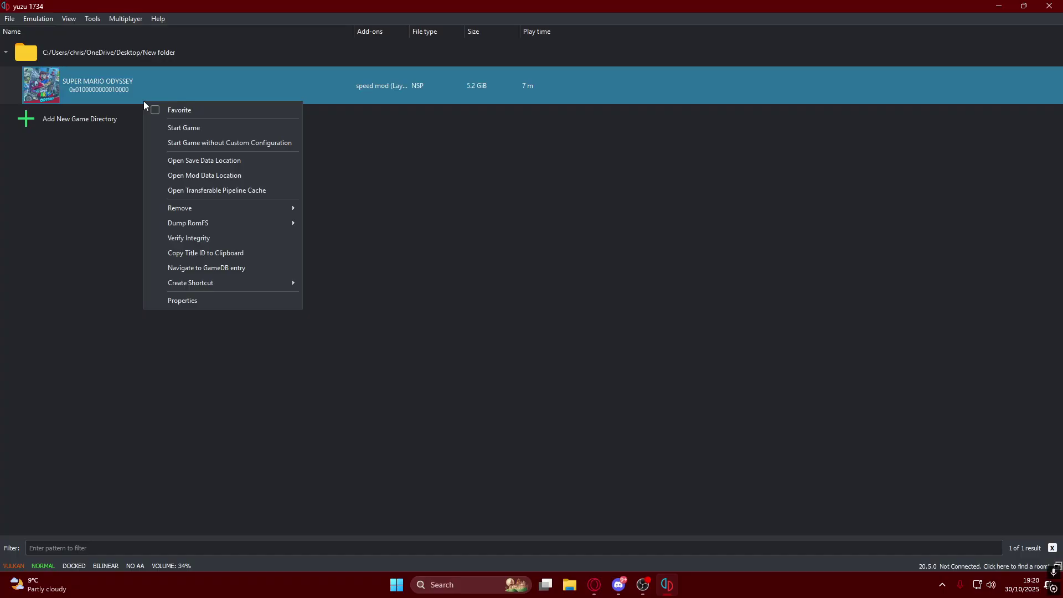
{"action": "left_click", "coordinate": [204, 160]}
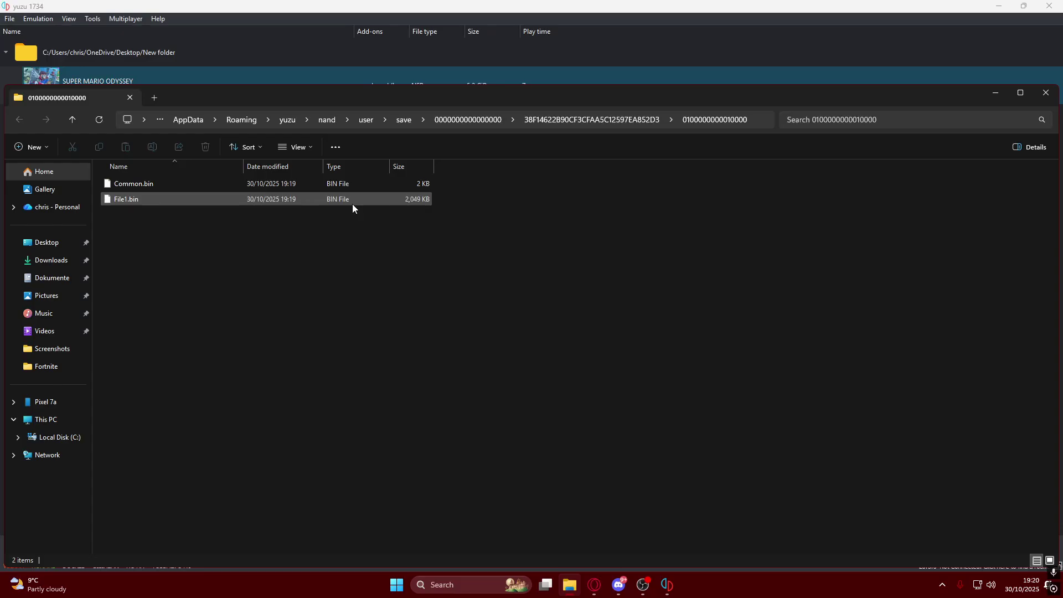
Switch to the GameBanana page in Opera and search the site for "odyssey ssafe file"
{"action": "mouse_move", "coordinate": [593, 584]}
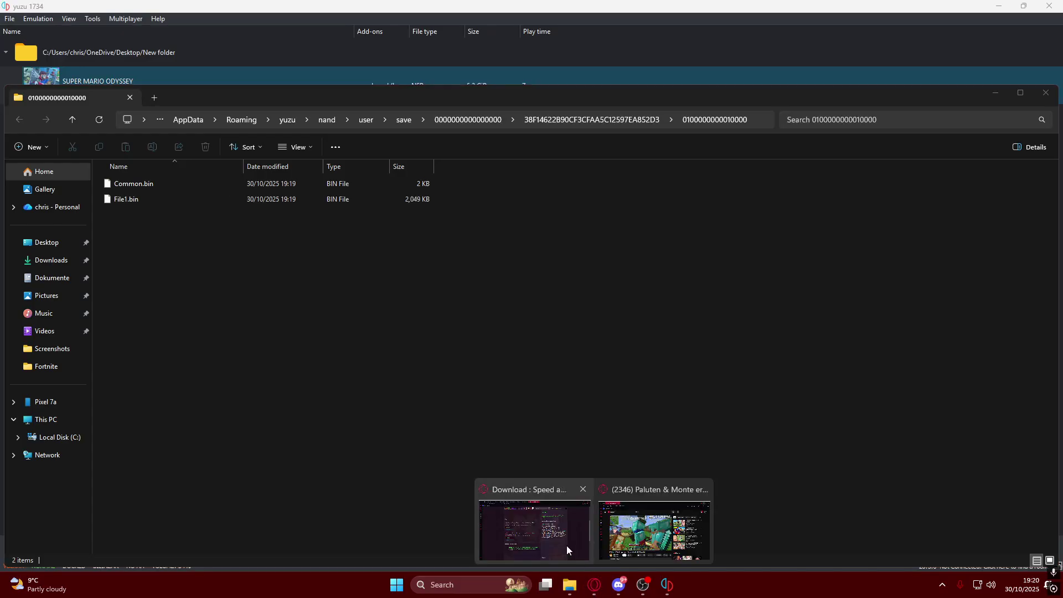
{"action": "left_click", "coordinate": [522, 514]}
{"action": "scroll", "coordinate": [264, 142], "scroll_direction": "up", "scroll_amount": 6}
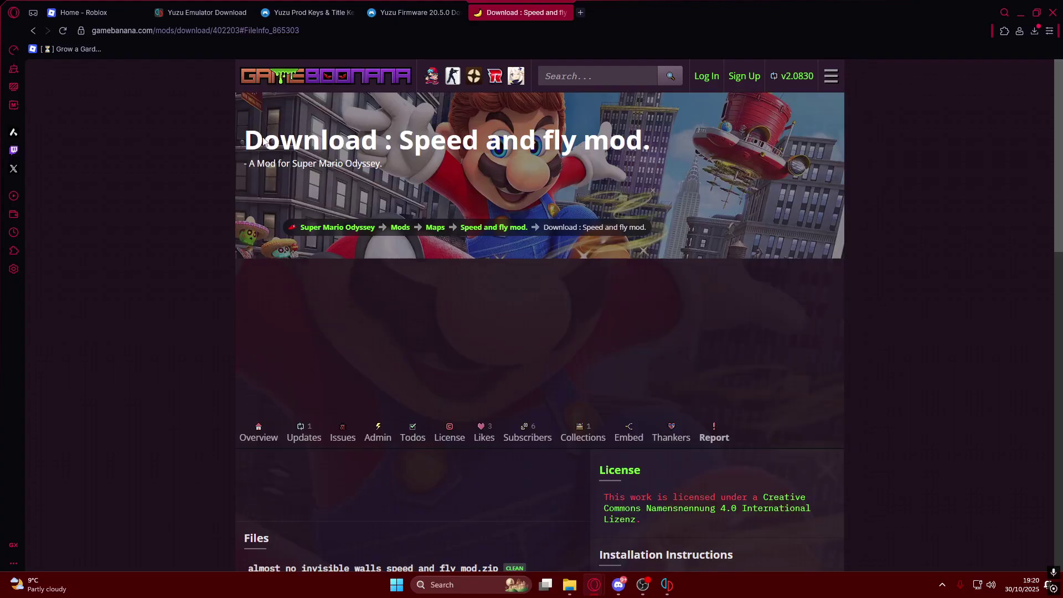
{"action": "left_click", "coordinate": [579, 80]}
{"action": "type", "text": "odyssey ssafe "}
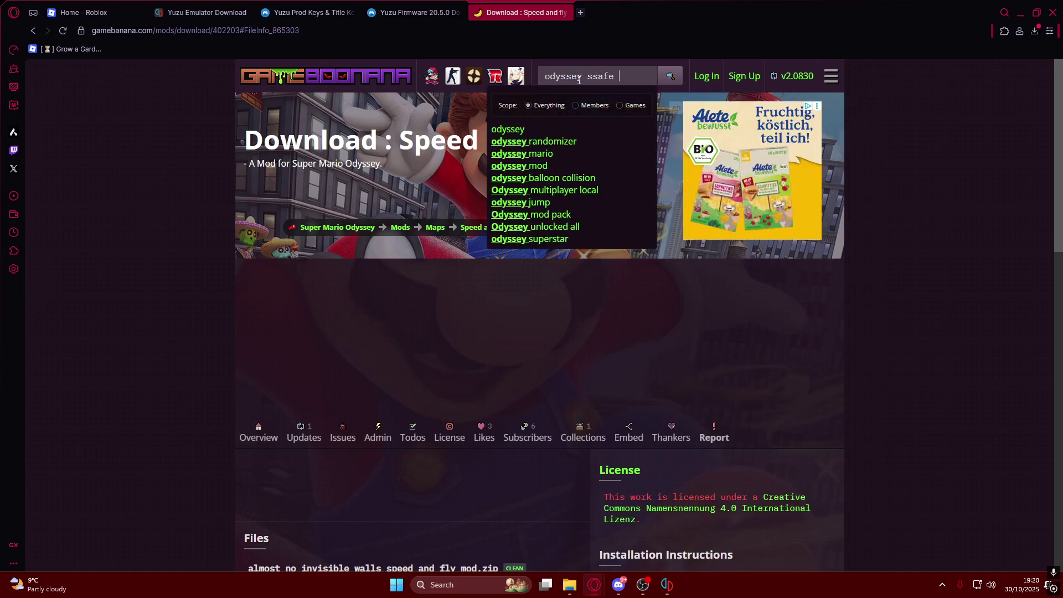
{"action": "type", "text": "file"}
{"action": "key", "text": "Return"}
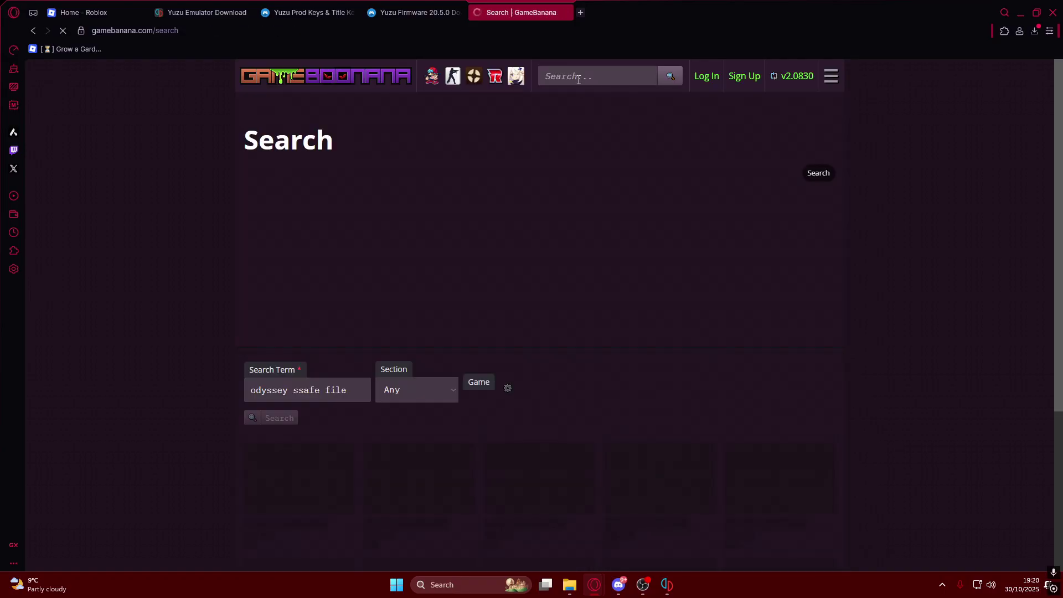
{"action": "scroll", "coordinate": [496, 271], "scroll_direction": "down", "scroll_amount": 1}
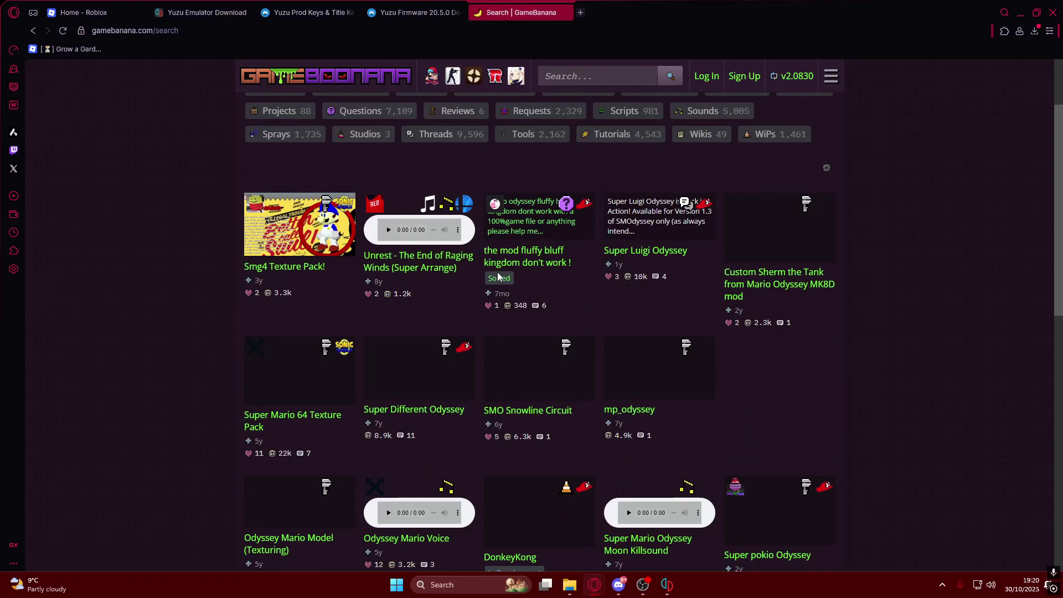
Correct the search term to "odyssey safe file" and look through the results for a save file
{"action": "left_click", "coordinate": [299, 330]}
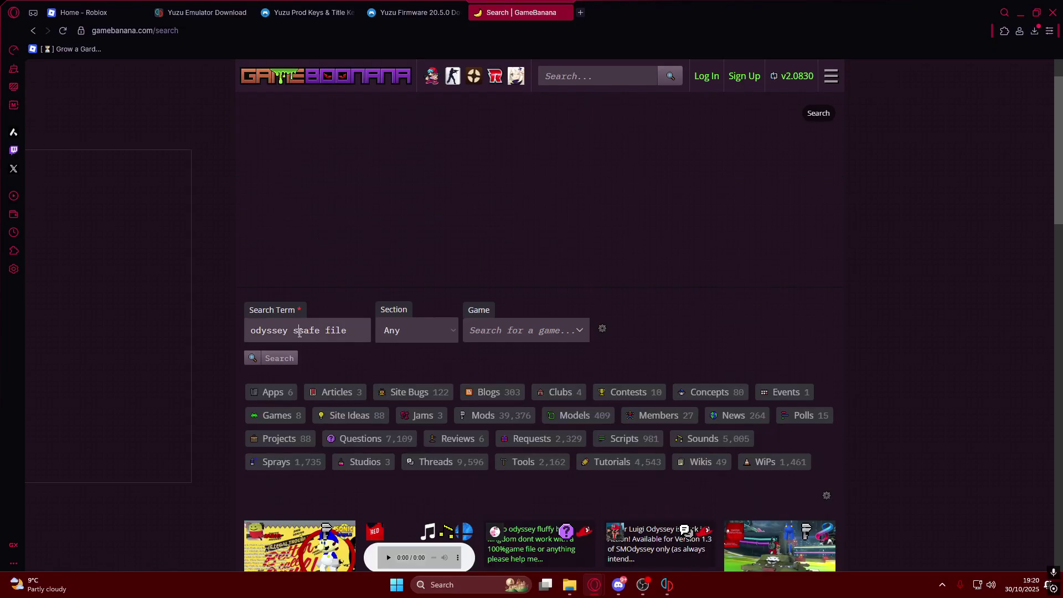
{"action": "scroll", "coordinate": [433, 370], "scroll_direction": "down", "scroll_amount": 6}
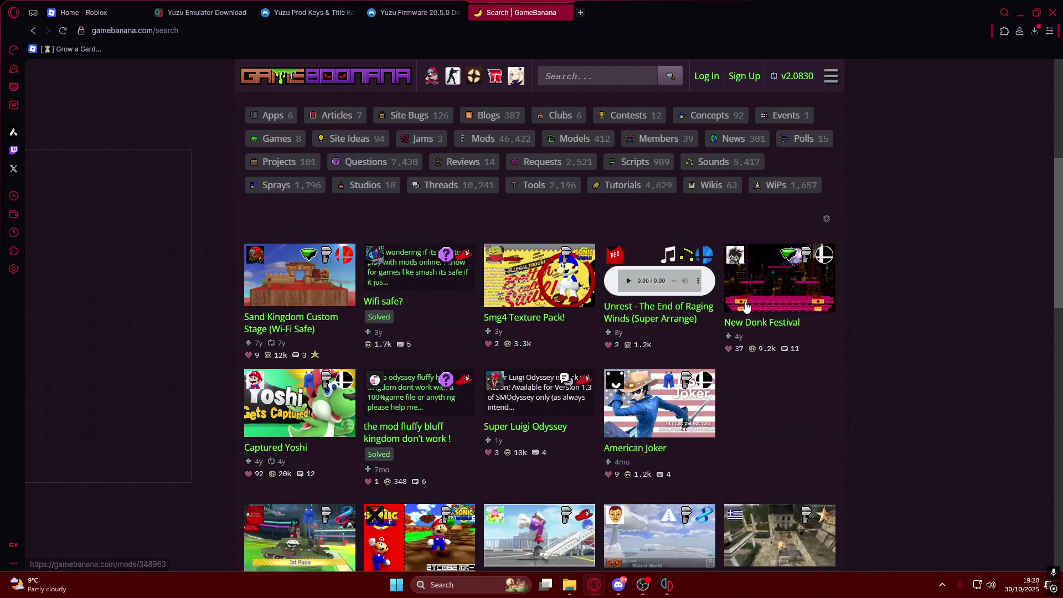
{"action": "scroll", "coordinate": [747, 321], "scroll_direction": "down", "scroll_amount": 3}
{"action": "scroll", "coordinate": [586, 287], "scroll_direction": "down", "scroll_amount": 6}
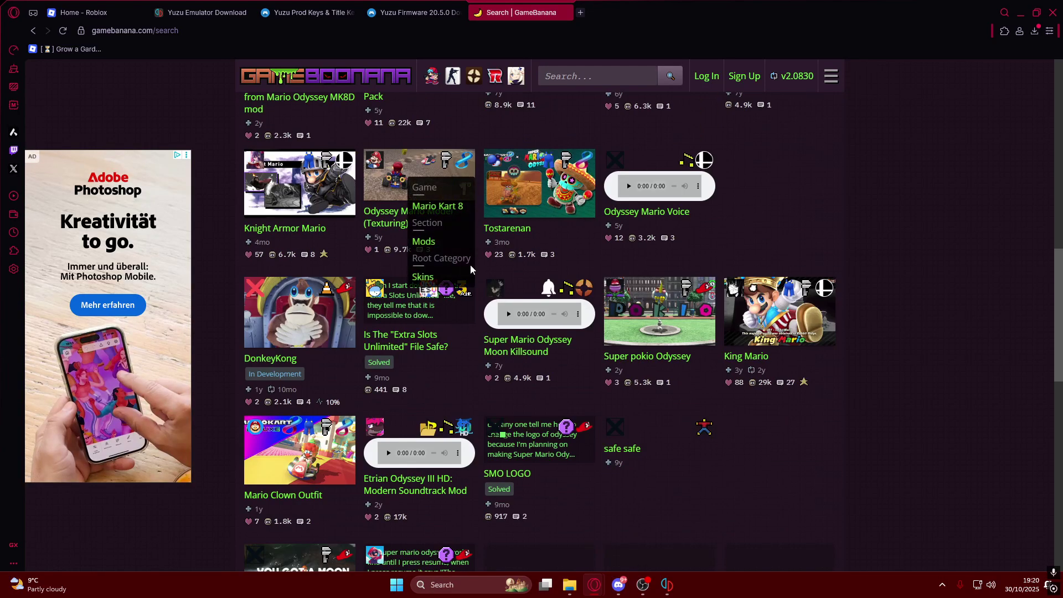
{"action": "scroll", "coordinate": [709, 390], "scroll_direction": "down", "scroll_amount": 8}
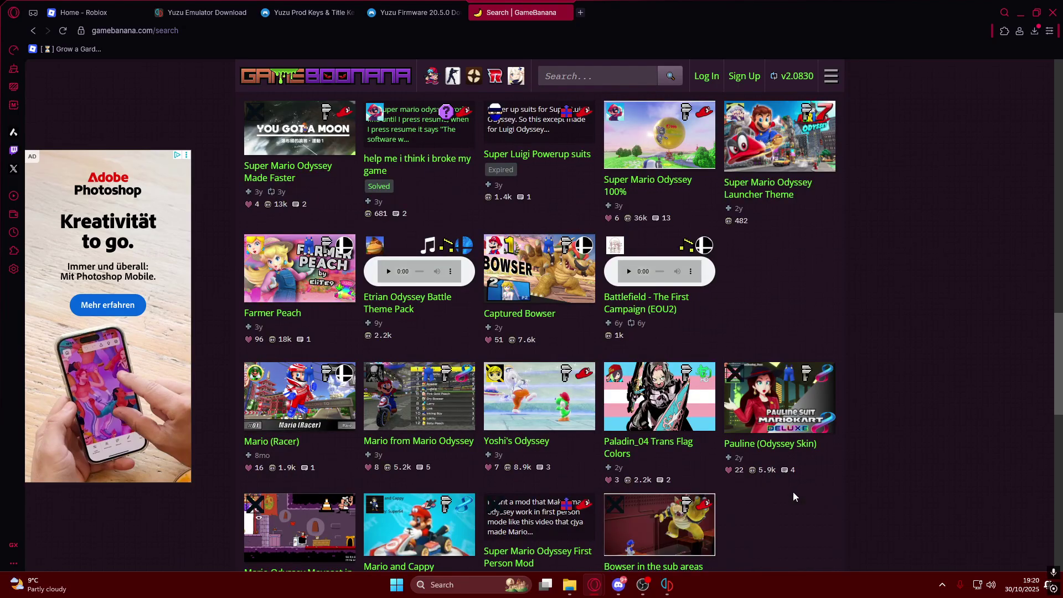
{"action": "scroll", "coordinate": [587, 76], "scroll_direction": "up", "scroll_amount": 15}
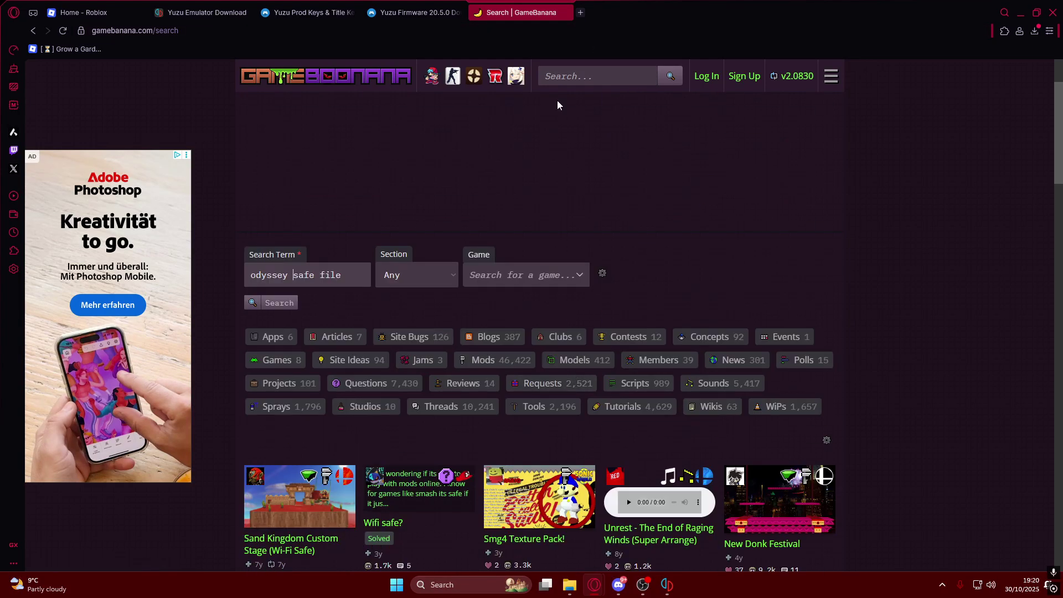
Search Google in a new tab for "odyssey safe fil 100%"
{"action": "left_click", "coordinate": [580, 13]}
{"action": "type", "text": "odys"}
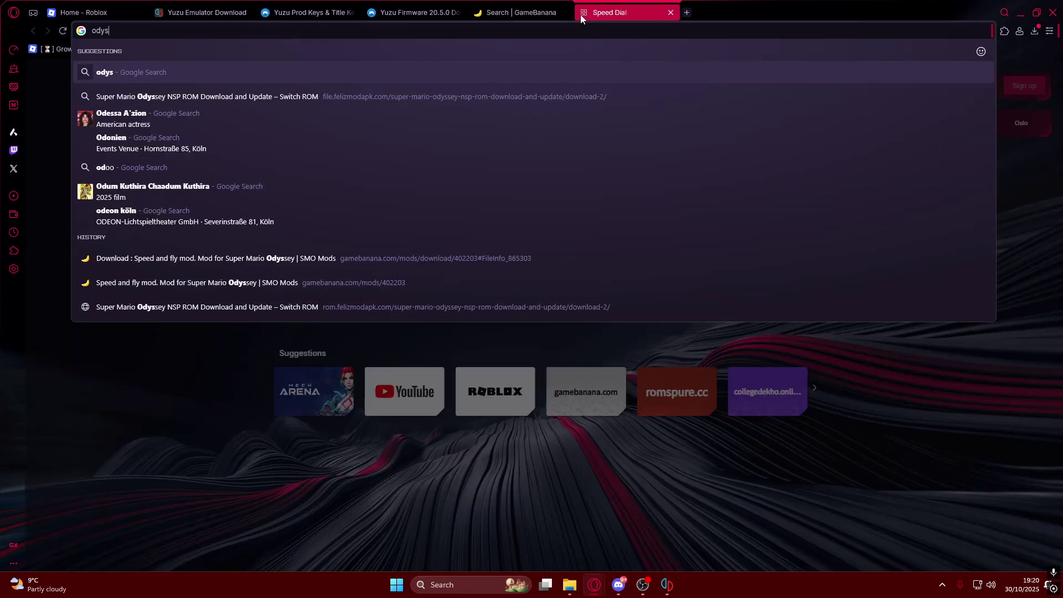
{"action": "type", "text": "sey safe fi"}
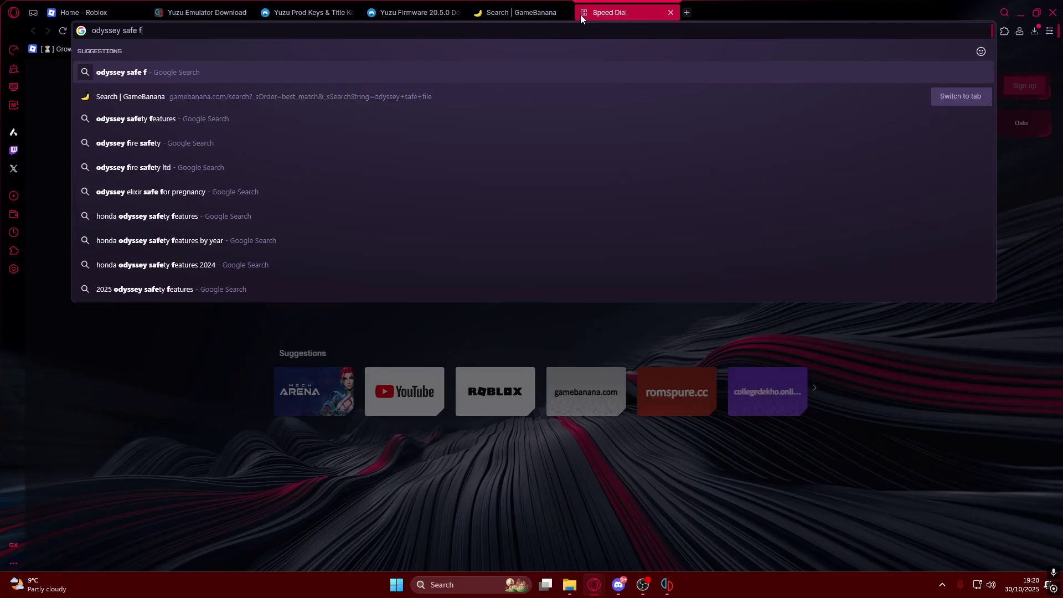
{"action": "type", "text": "l 100%"}
{"action": "key", "text": "Return"}
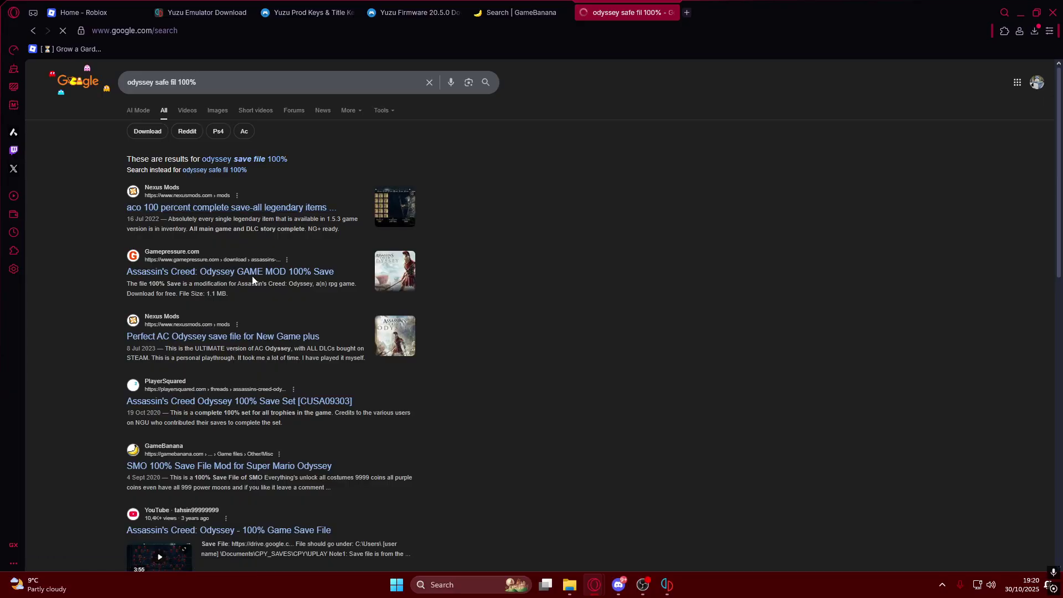
Add "super mario" at the start of the Google search and open GameBanana's SMO 100% Save File page
{"action": "left_click", "coordinate": [128, 82]}
{"action": "type", "text": "su"}
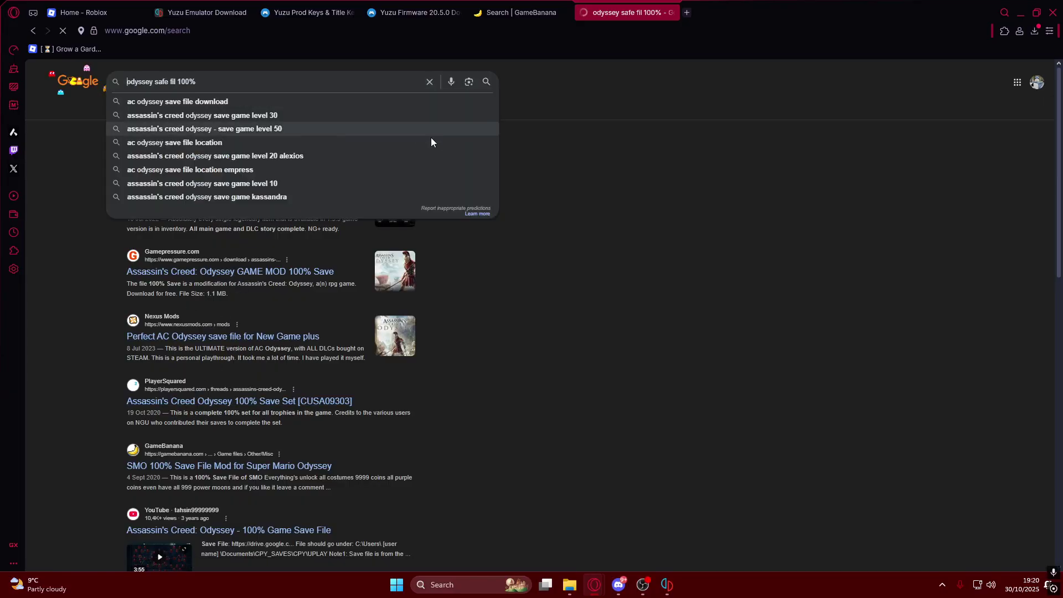
{"action": "type", "text": "per mario"}
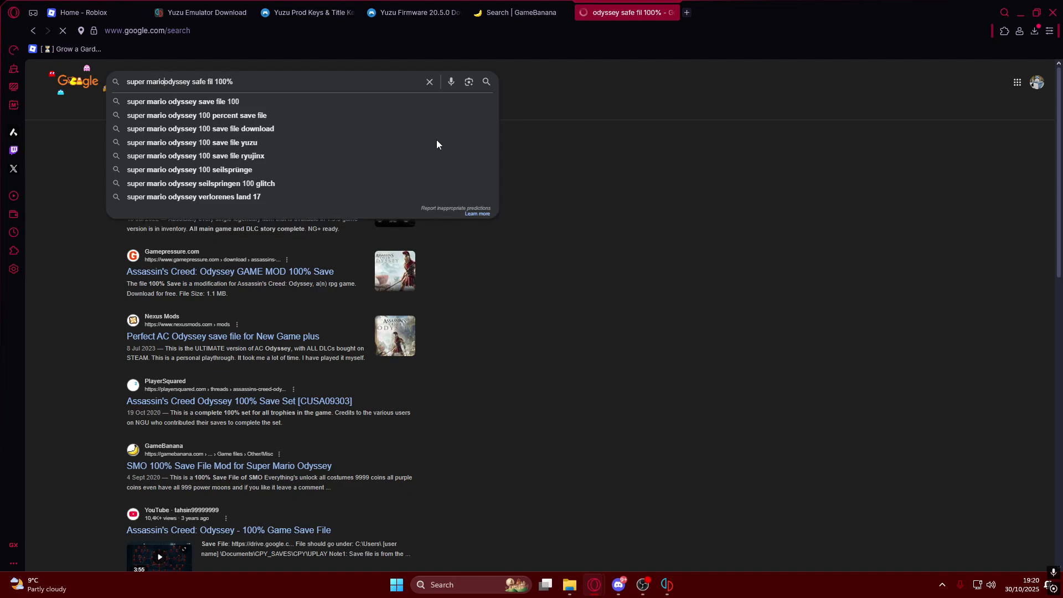
{"action": "key", "text": "Return"}
{"action": "left_click", "coordinate": [181, 186]}
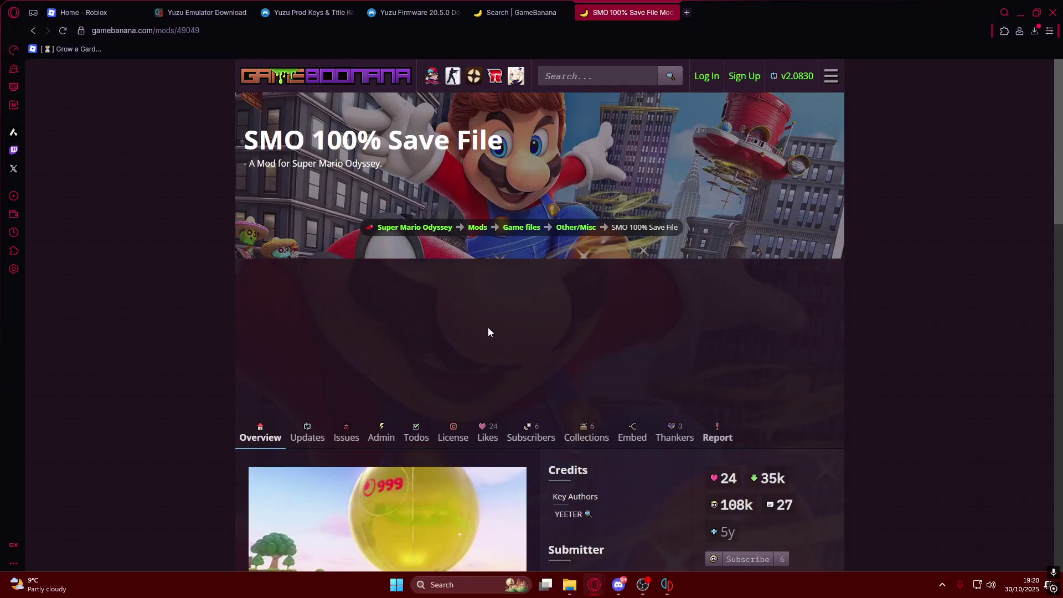
Download 100_save_file_fb5a6.rar from the SMO 100% Save File page and minimize the browser
{"action": "scroll", "coordinate": [493, 330], "scroll_direction": "down", "scroll_amount": 5}
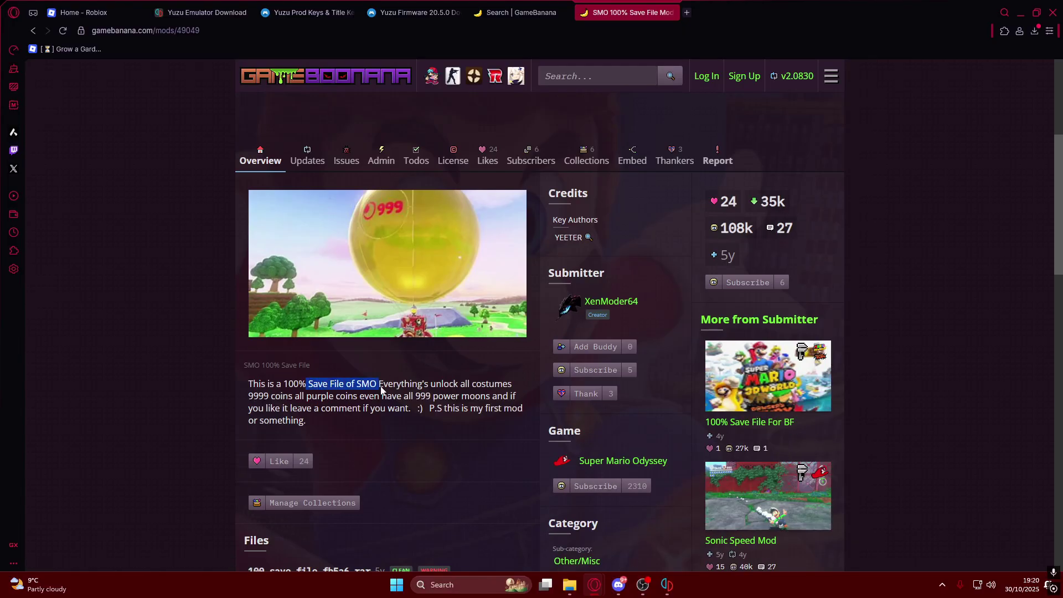
{"action": "scroll", "coordinate": [460, 392], "scroll_direction": "down", "scroll_amount": 6}
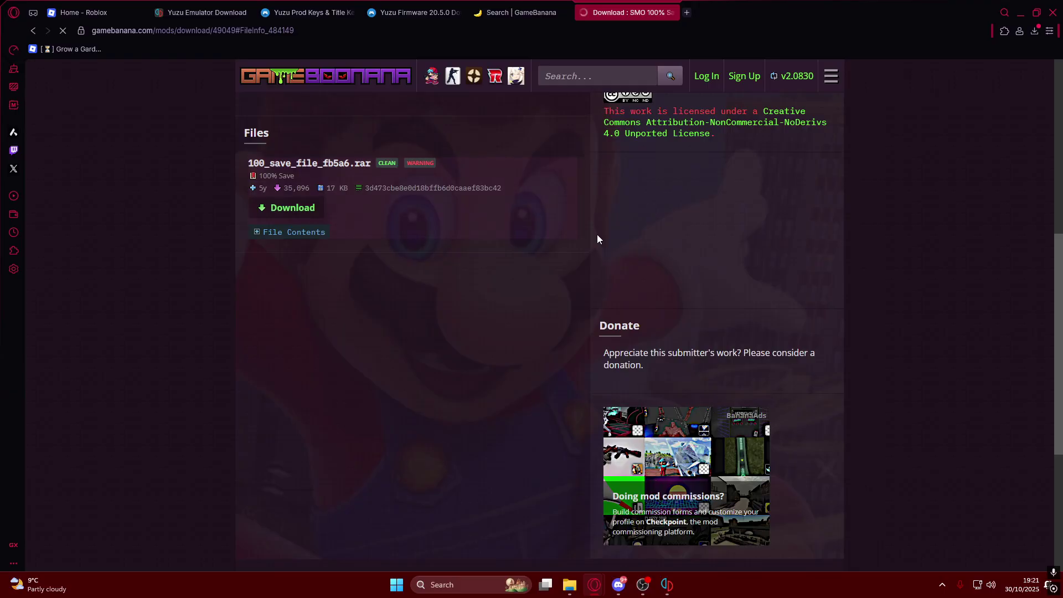
{"action": "left_click", "coordinate": [1034, 31]}
{"action": "left_click", "coordinate": [1020, 12]}
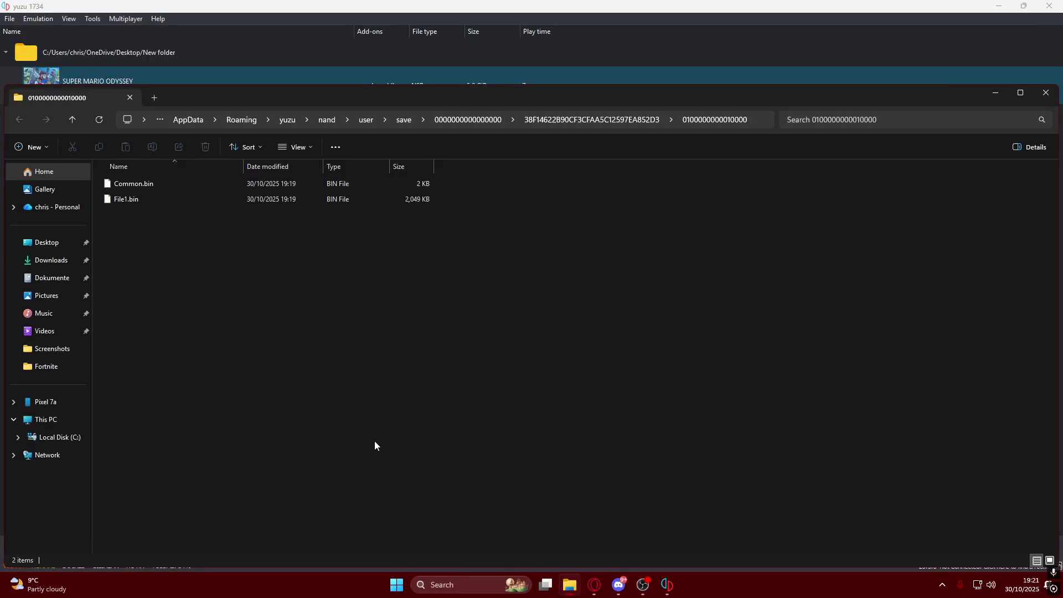
Open the Downloads folder in a second File Explorer window
{"action": "right_click", "coordinate": [569, 583]}
{"action": "left_click", "coordinate": [565, 516]}
{"action": "left_click", "coordinate": [51, 175]}
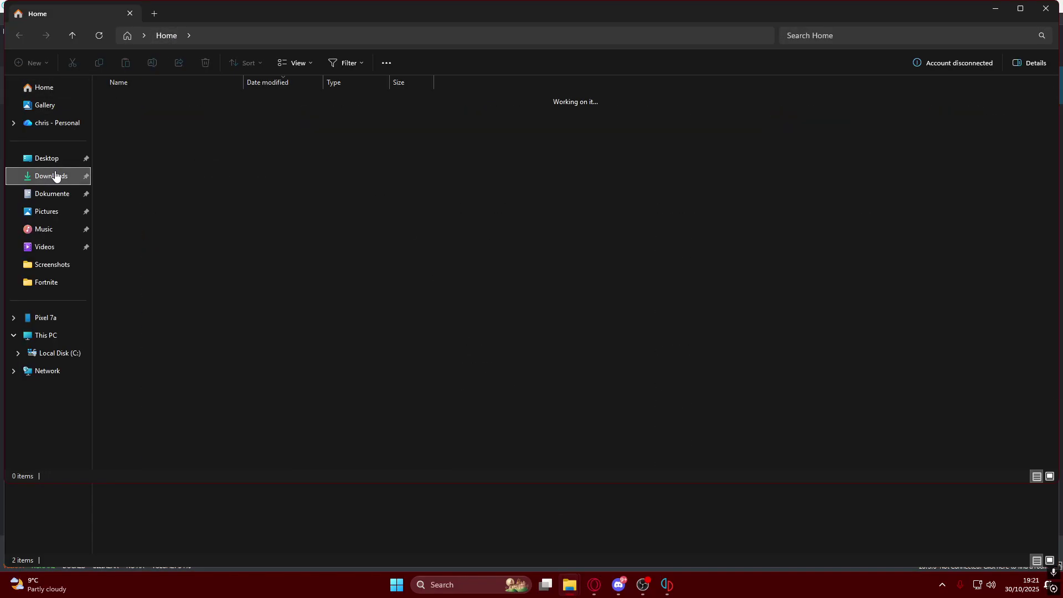
Extract 100_save_file_fb5a6.rar into its own folder within Downloads
{"action": "left_click", "coordinate": [157, 115]}
{"action": "right_click", "coordinate": [158, 115]}
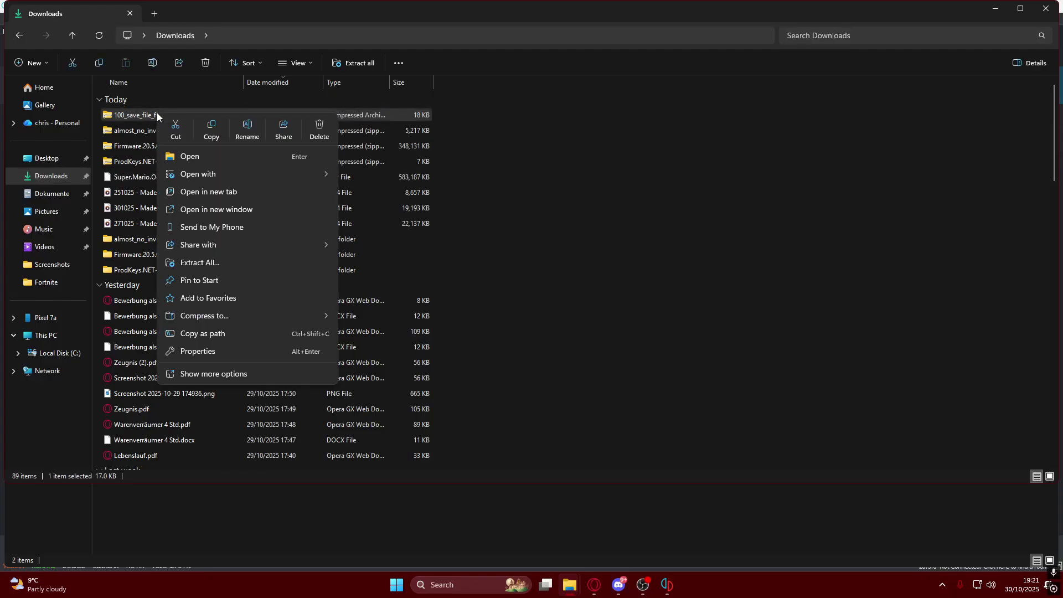
{"action": "left_click", "coordinate": [200, 259]}
{"action": "left_click", "coordinate": [631, 397]}
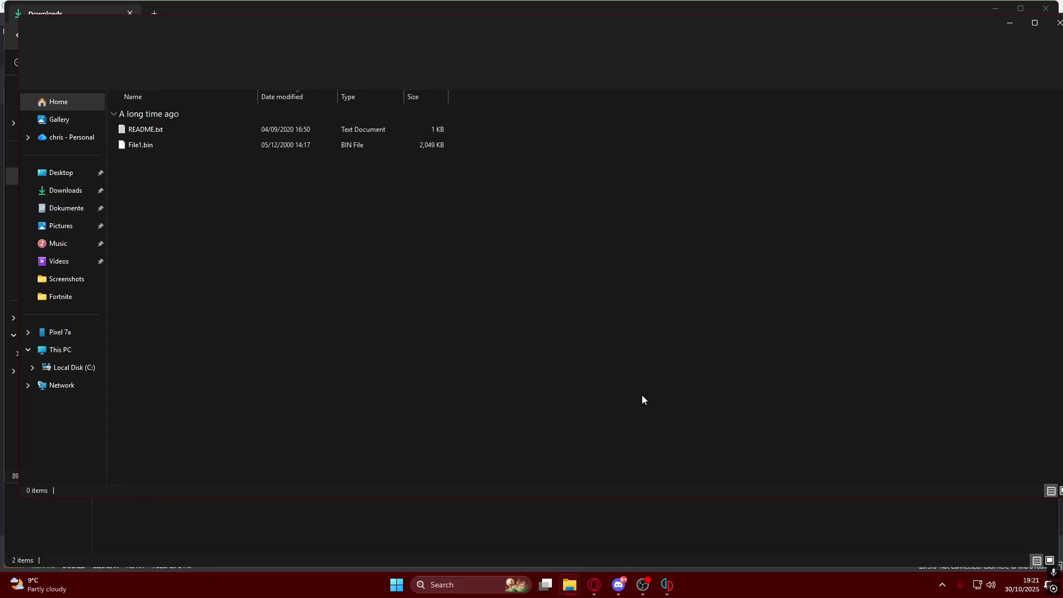
Close the Downloads window and reposition the extracted 100_save_file_fb5a6 folder window so the game's save folder contents are uncovered
{"action": "left_click_drag", "start_coordinate": [493, 12], "coordinate": [504, 182]}
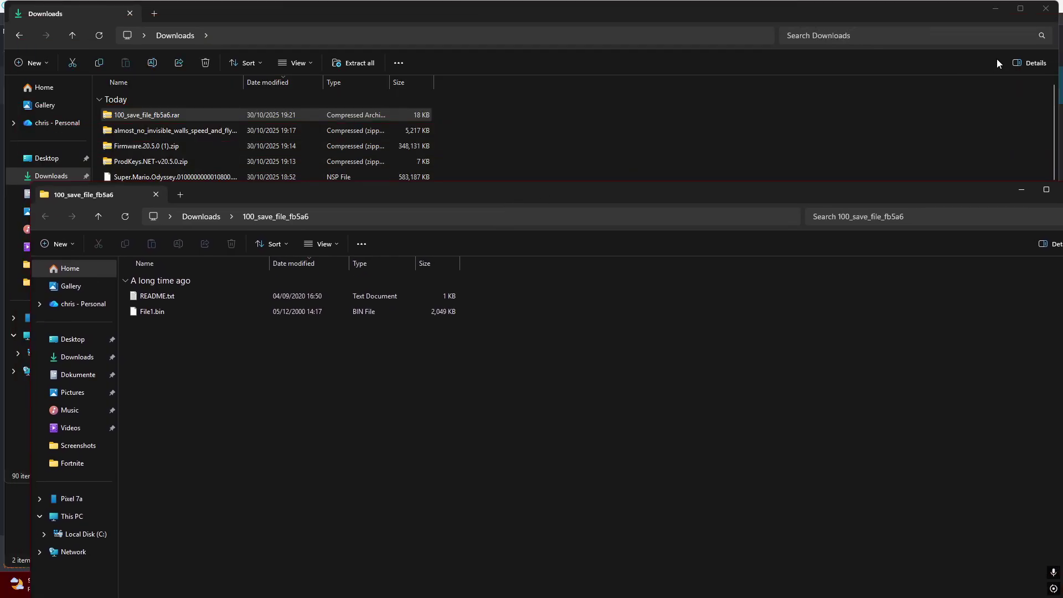
{"action": "left_click", "coordinate": [1042, 14]}
{"action": "left_click", "coordinate": [169, 314]}
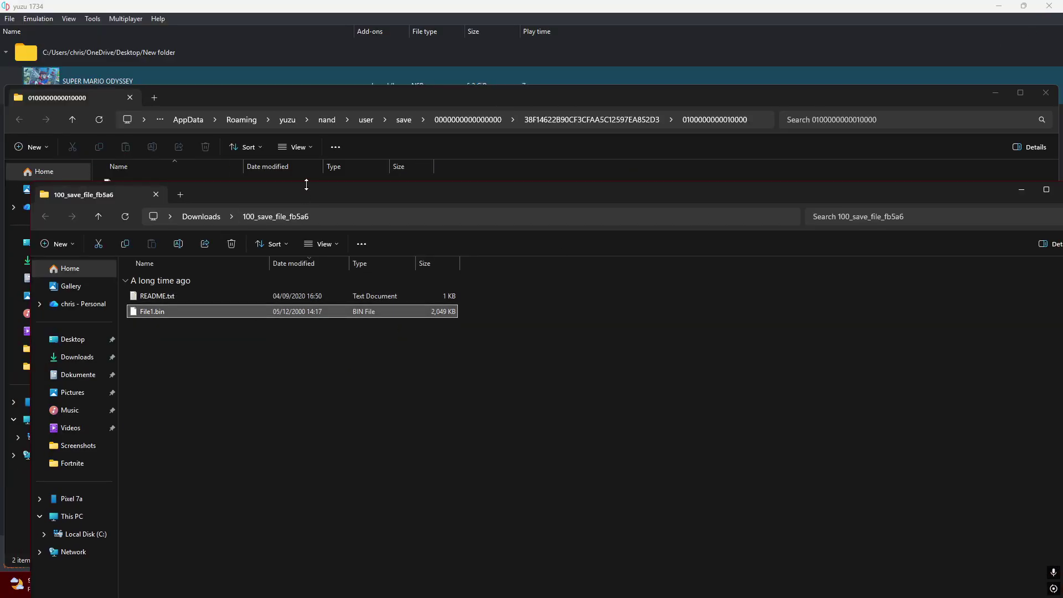
{"action": "left_click_drag", "start_coordinate": [304, 185], "coordinate": [312, 306]}
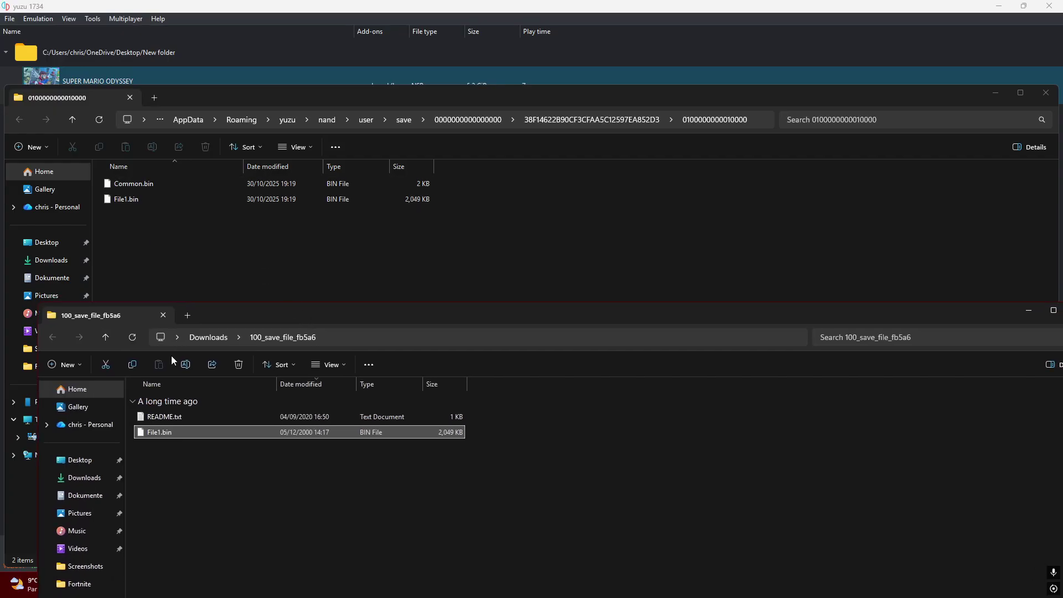
Rename the extracted File1.bin as File2.bin
{"action": "right_click", "coordinate": [166, 431]}
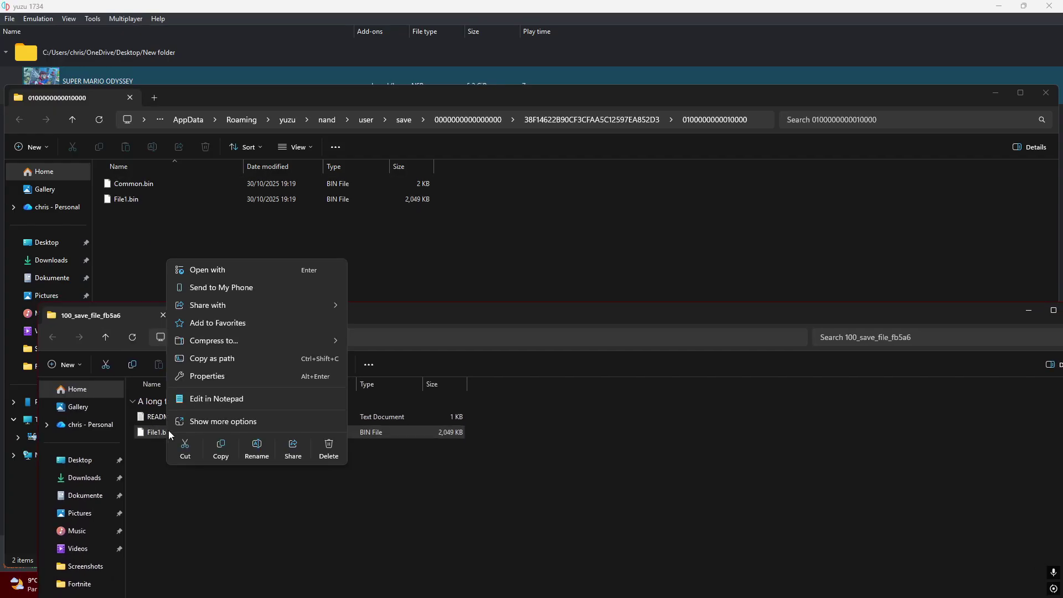
{"action": "left_click", "coordinate": [245, 446]}
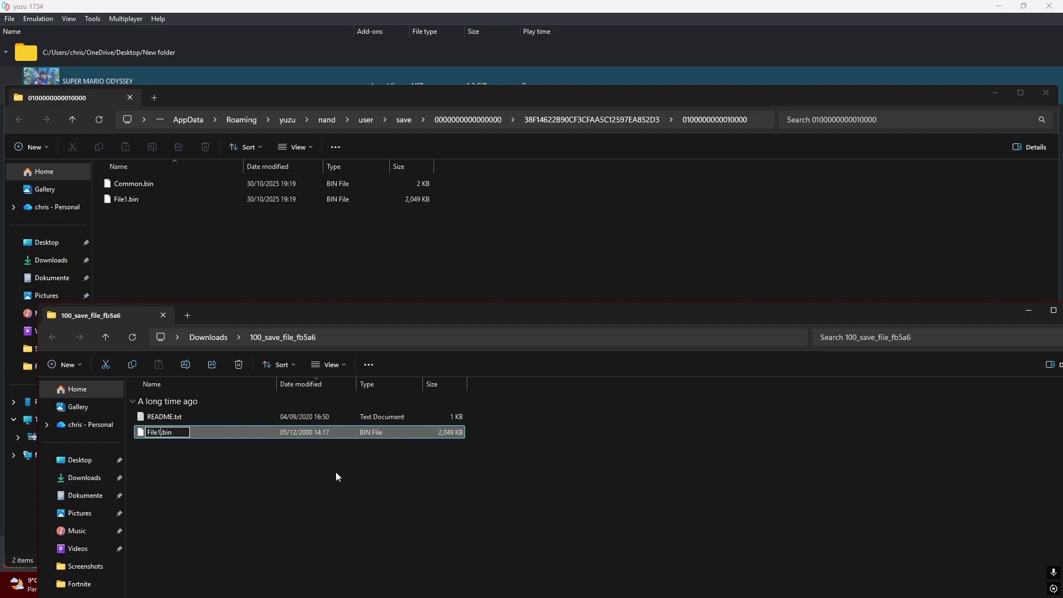
{"action": "key", "text": "Return"}
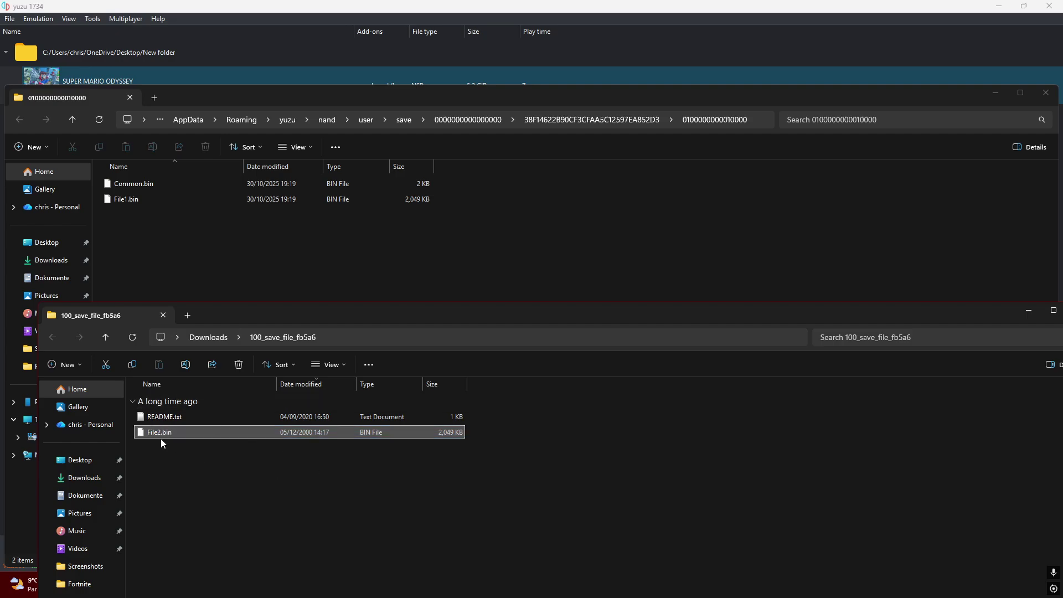
{"action": "left_click", "coordinate": [164, 257]}
{"action": "key", "text": "ctrl+v"}
{"action": "left_click", "coordinate": [1044, 93]}
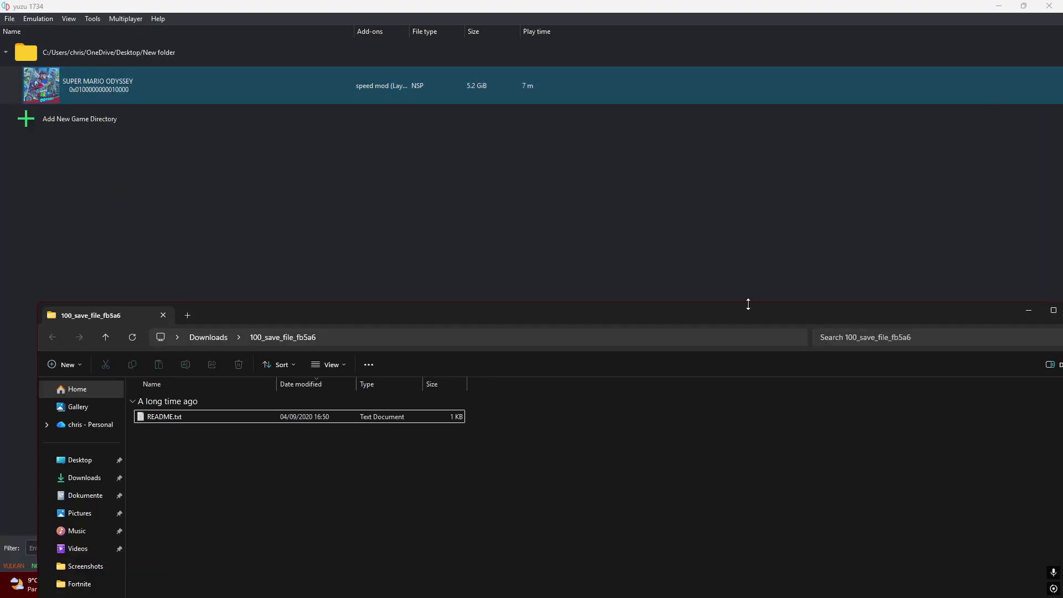
{"action": "left_click", "coordinate": [968, 301]}
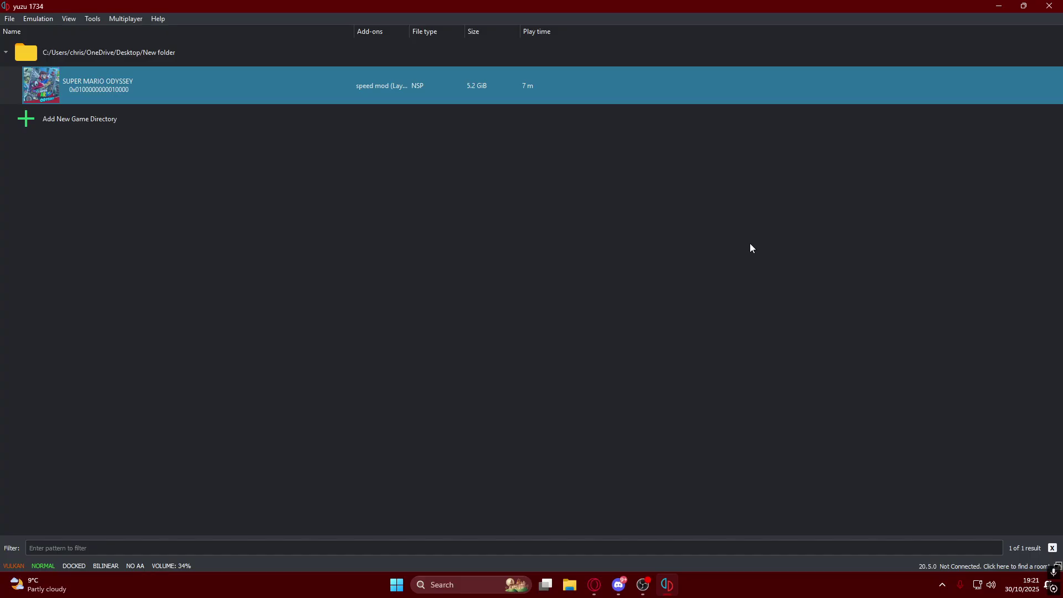
Launch Super Mario Odyssey from the game list and open Options on its title screen
{"action": "double_click", "coordinate": [449, 91]}
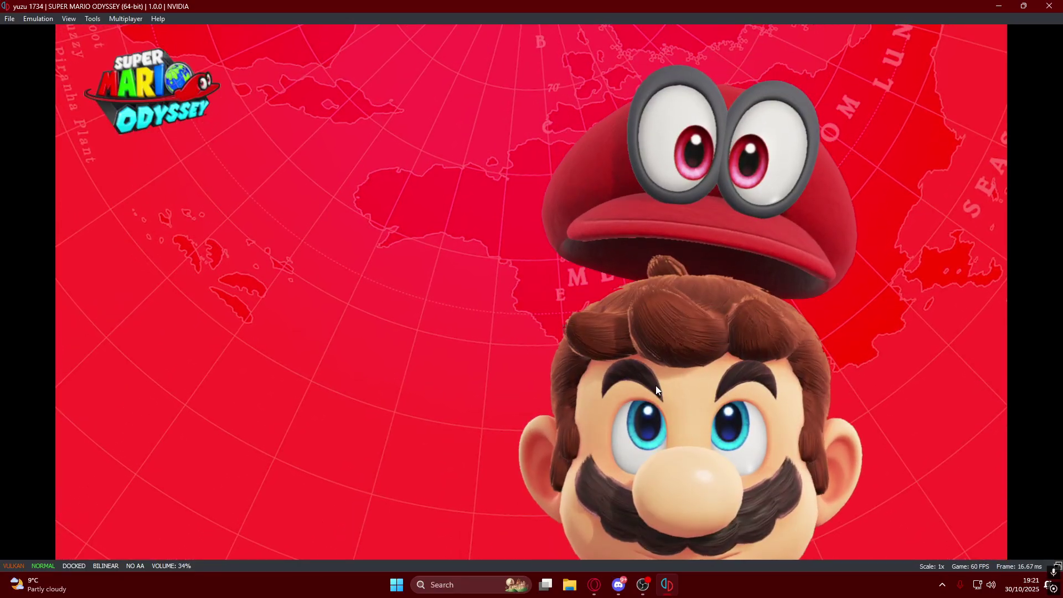
{"action": "key", "text": "Down"}
{"action": "key", "text": "Down"}
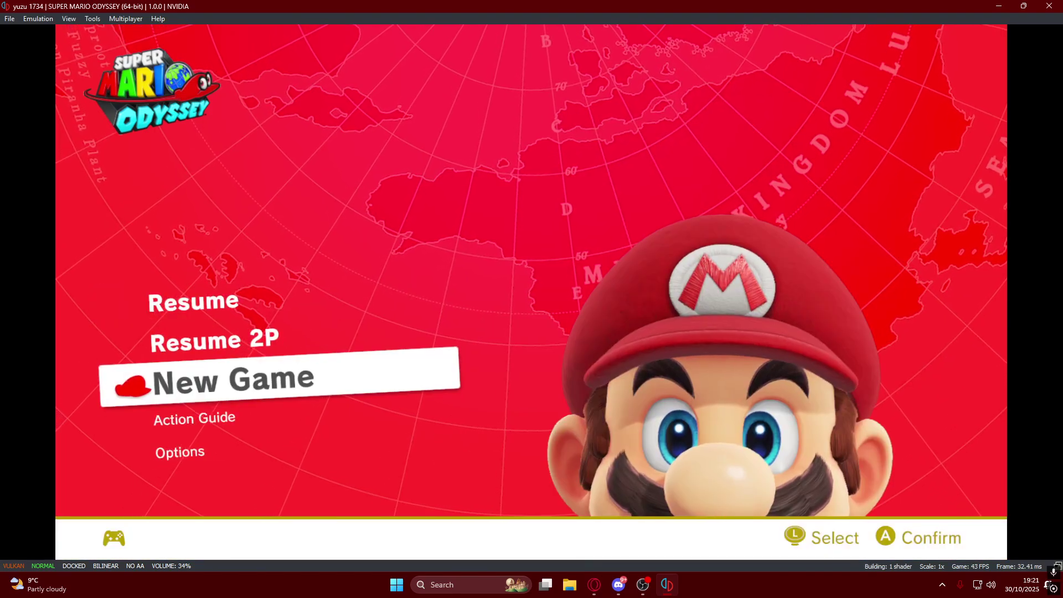
{"action": "key", "text": "Down"}
{"action": "key", "text": "Up"}
{"action": "key", "text": "Down"}
{"action": "key", "text": "Down"}
{"action": "key", "text": "c"}
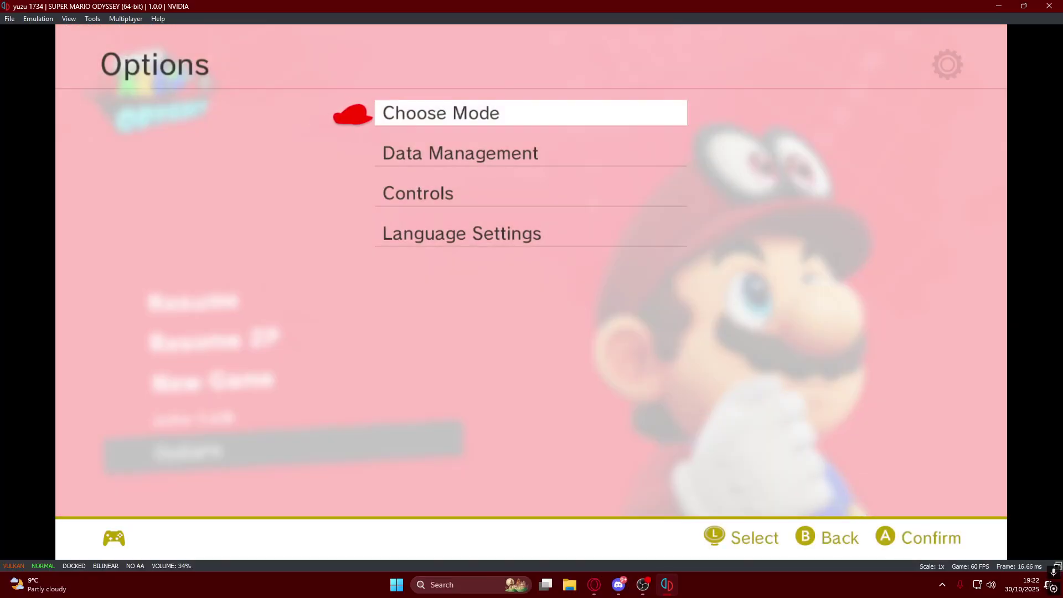
Load the File 2 Moon Kingdom save through the game's Data Management options
{"action": "key", "text": "Down"}
{"action": "key", "text": "c"}
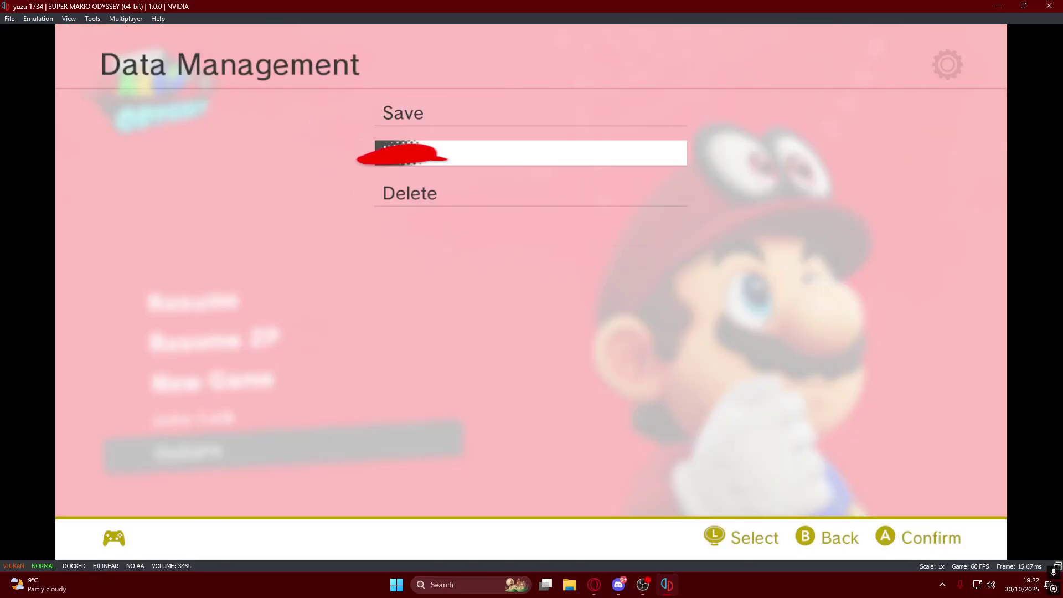
{"action": "key", "text": "c"}
{"action": "key", "text": "Down"}
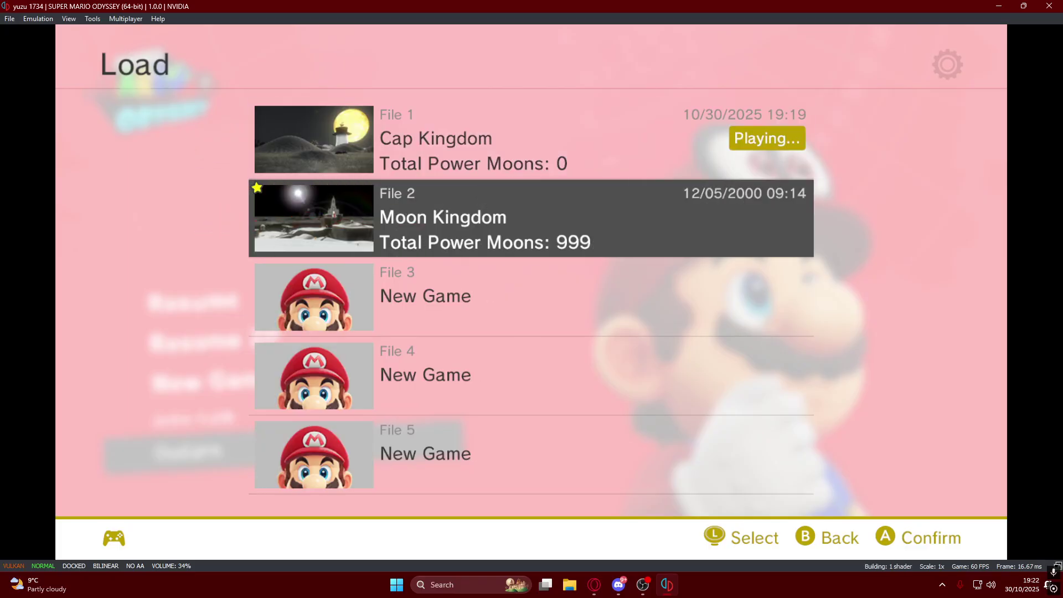
{"action": "key", "text": "c"}
{"action": "key", "text": "c"}
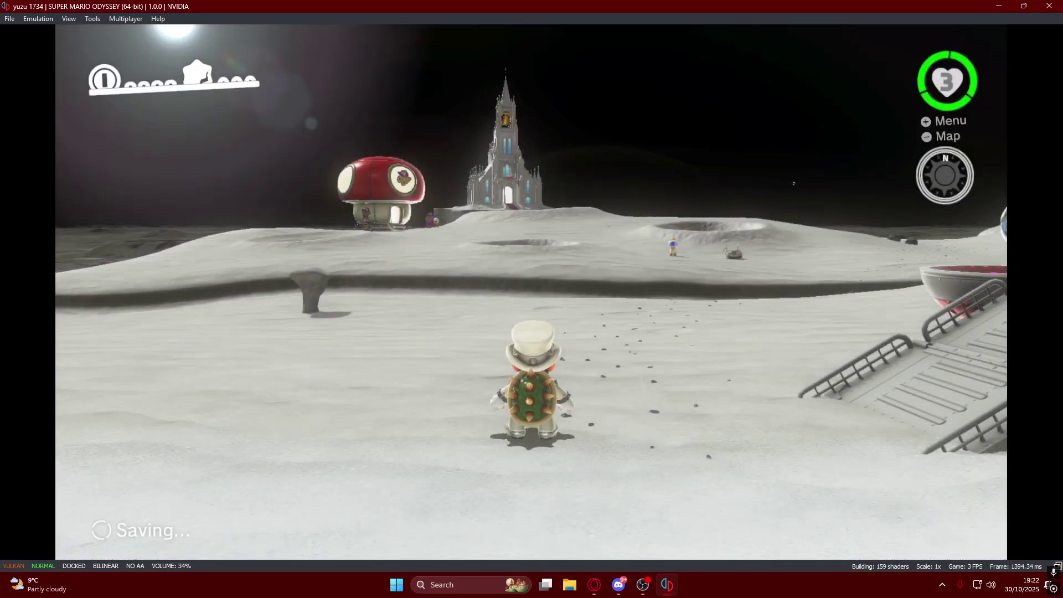
Run Mario around the Moon Kingdom to try out the loaded save
{"action": "key", "text": "s"}
{"action": "key", "text": "w"}
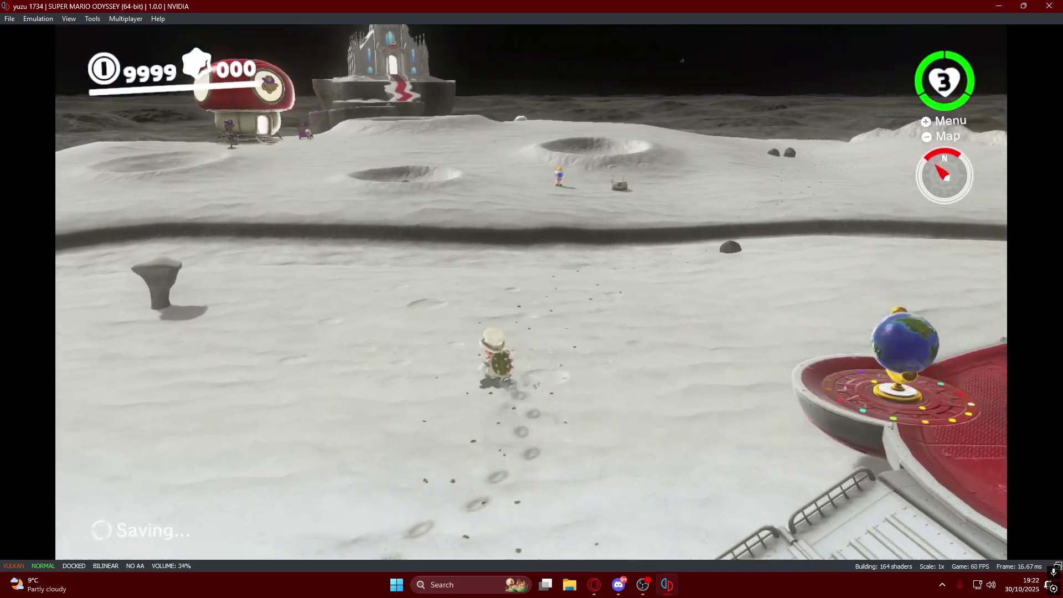
{"action": "key", "text": "w"}
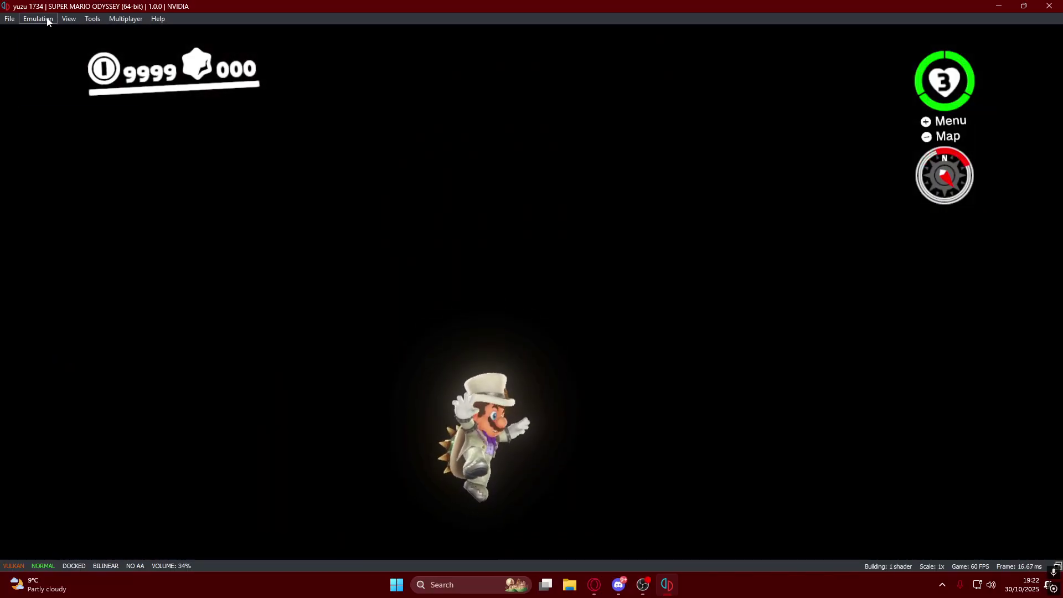
Stop the running Super Mario Odyssey emulation and confirm closing the game
{"action": "left_click", "coordinate": [38, 19]}
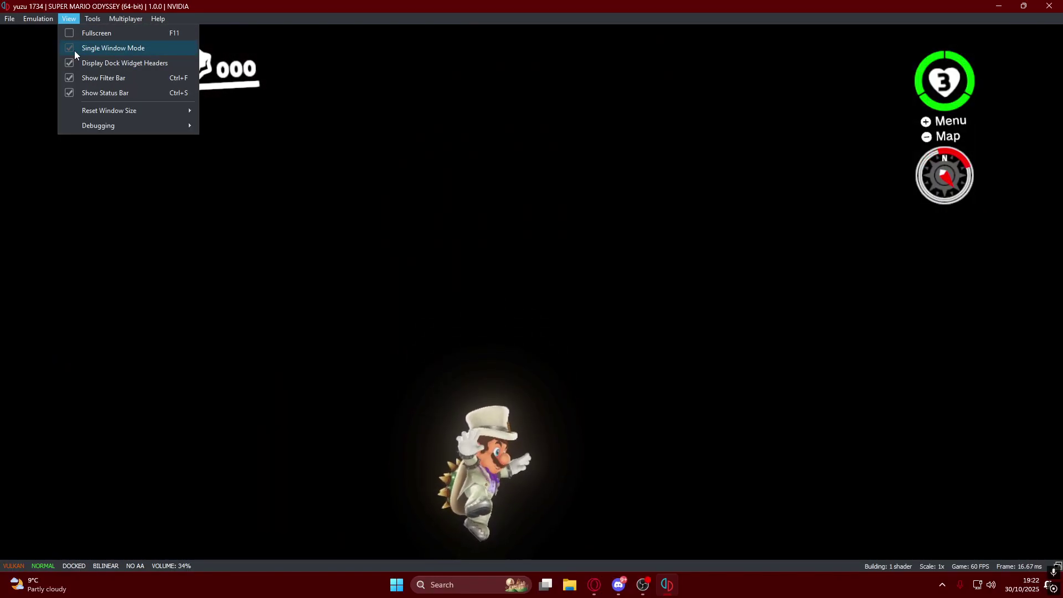
{"action": "left_click", "coordinate": [38, 48]}
{"action": "left_click", "coordinate": [563, 301]}
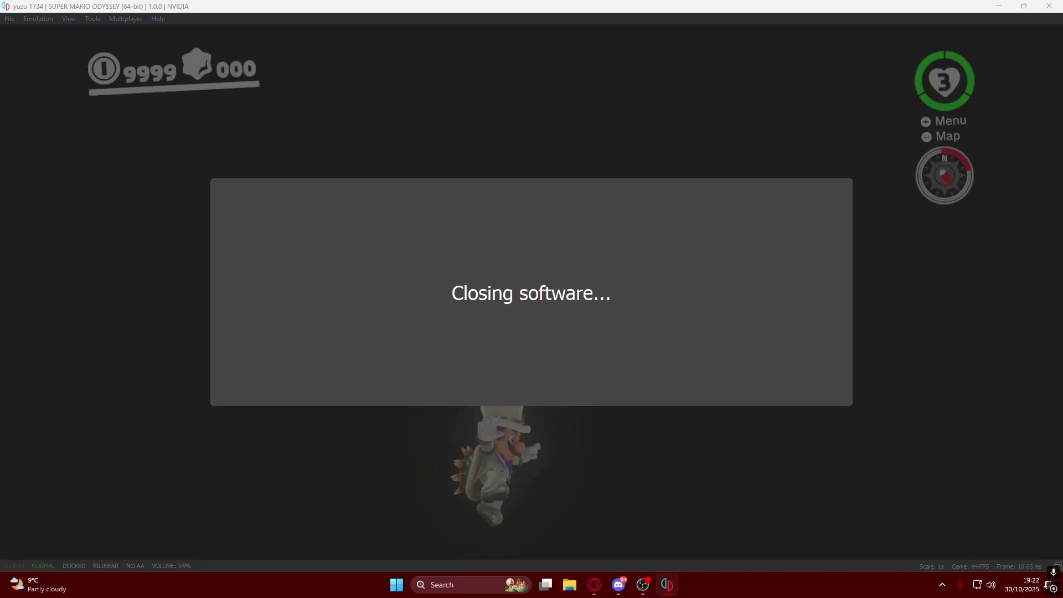